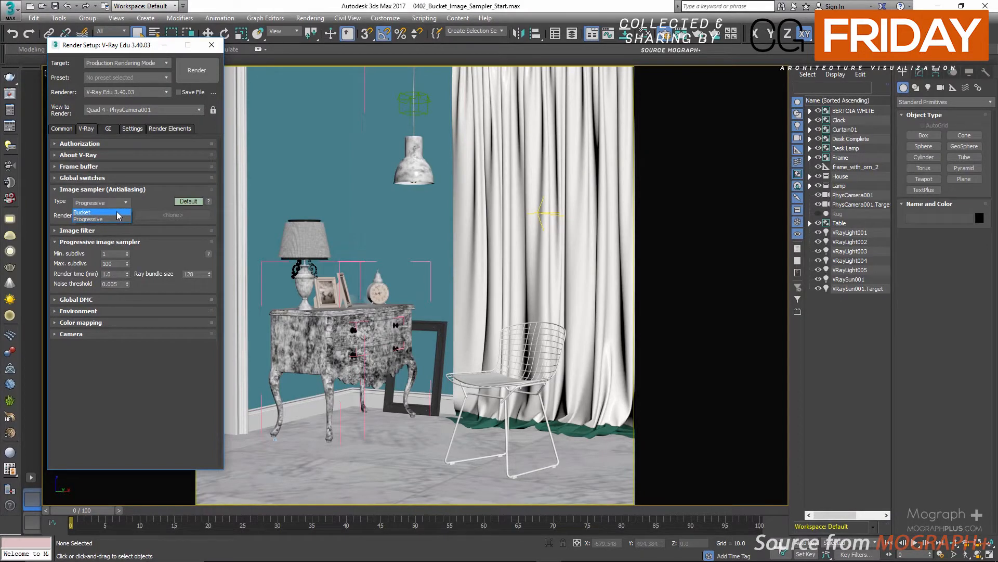
Toggle the Rug object's visibility on and back off
left_click(169, 382)
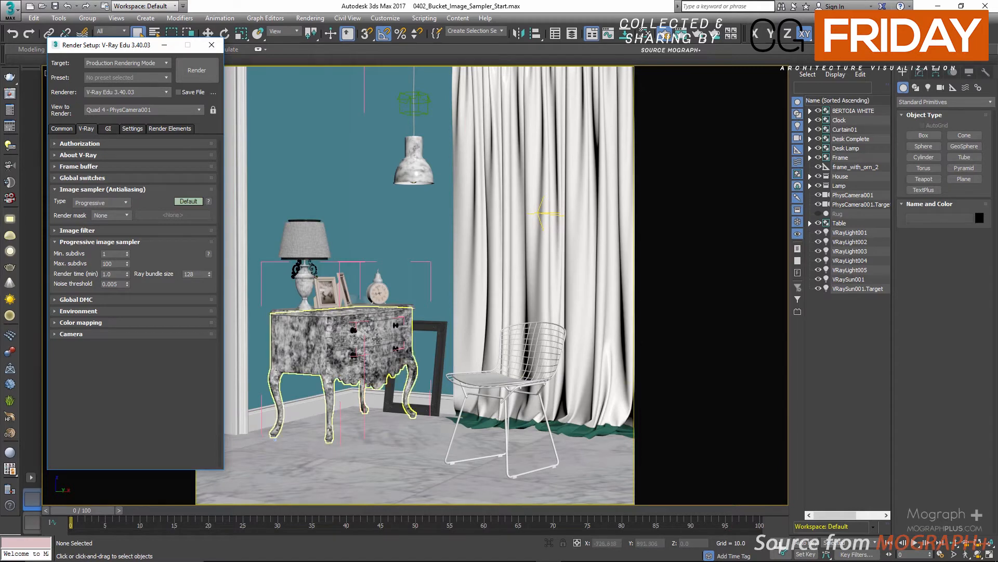
left_click(818, 214)
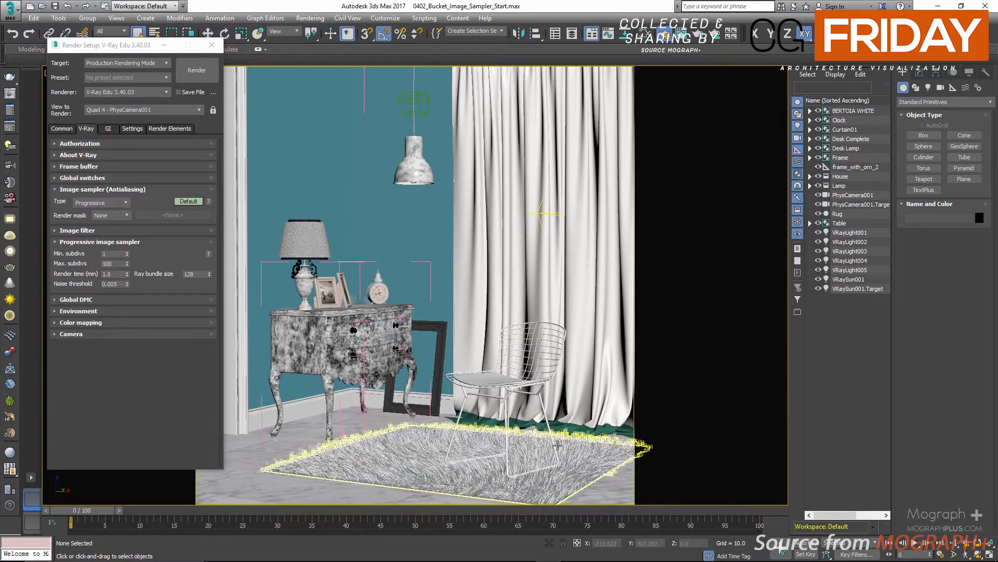
left_click(818, 213)
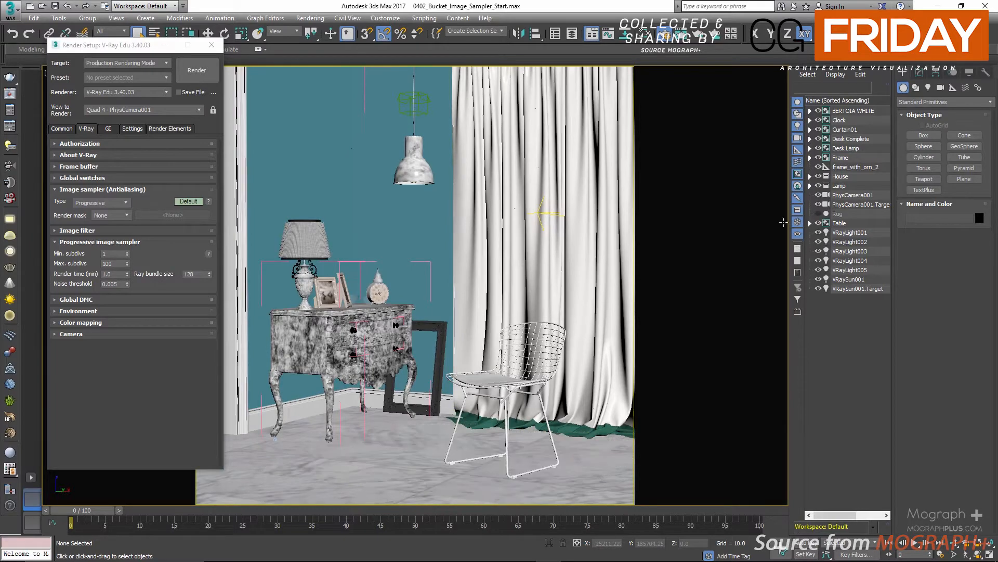
Switch all Render Setup settings to Expert mode
left_click_drag(137, 47, 137, 56)
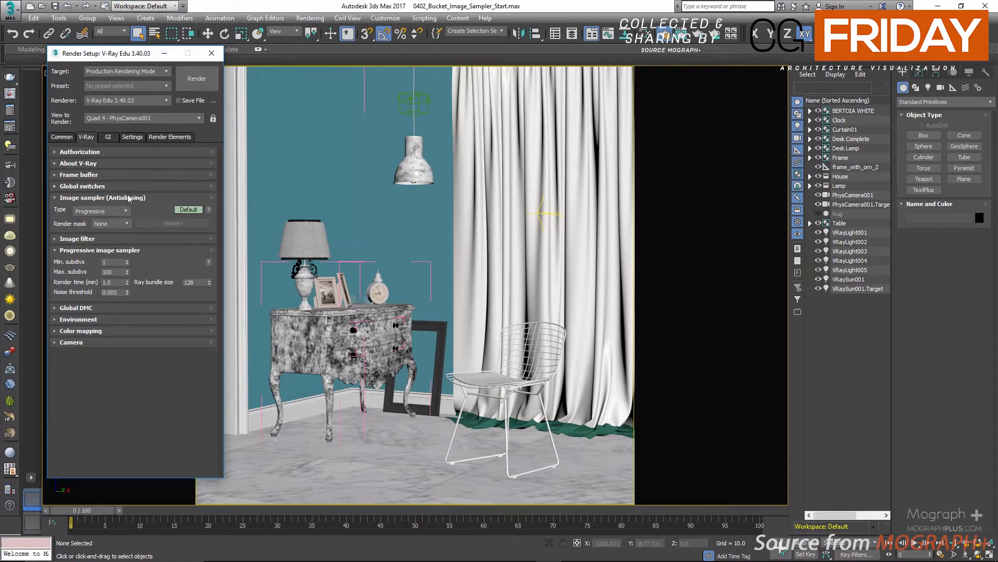
right_click(188, 210)
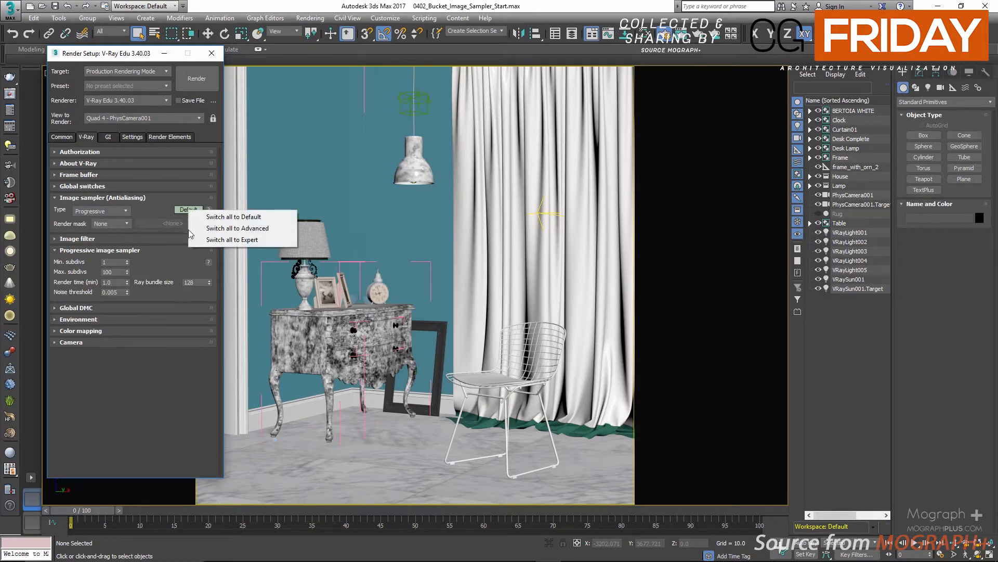
left_click(257, 240)
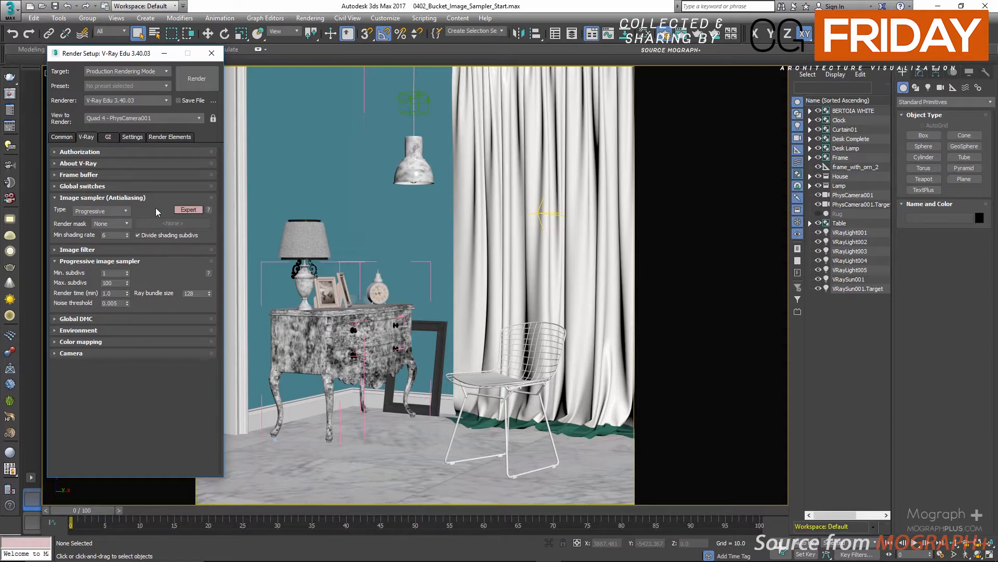
Set the image sampler type to Bucket
left_click(113, 213)
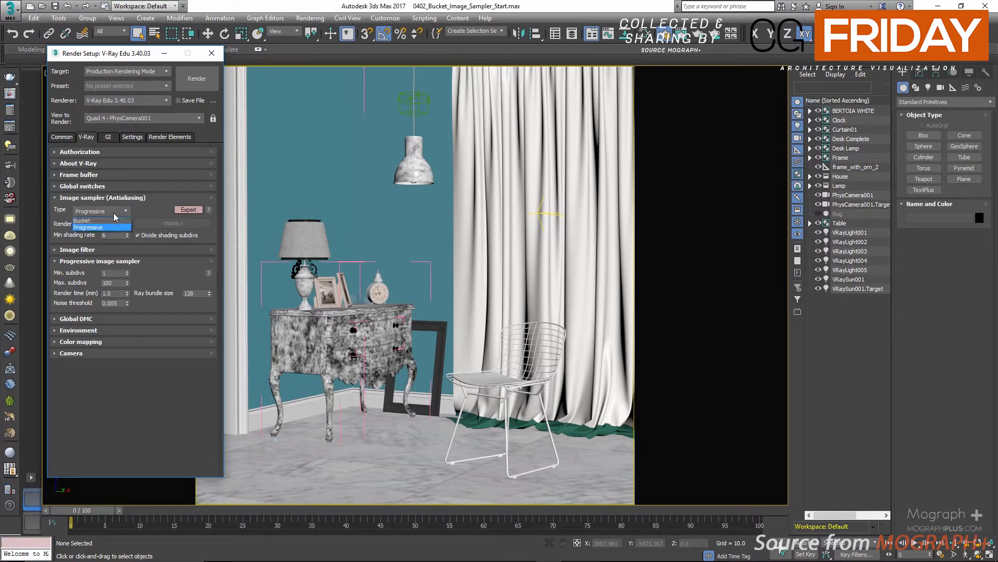
left_click(109, 227)
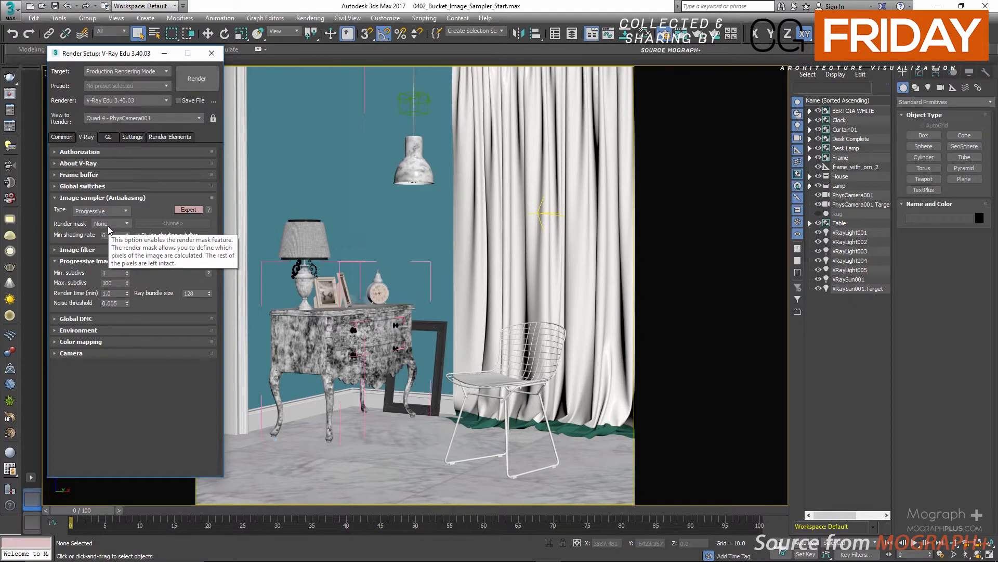
left_click(114, 210)
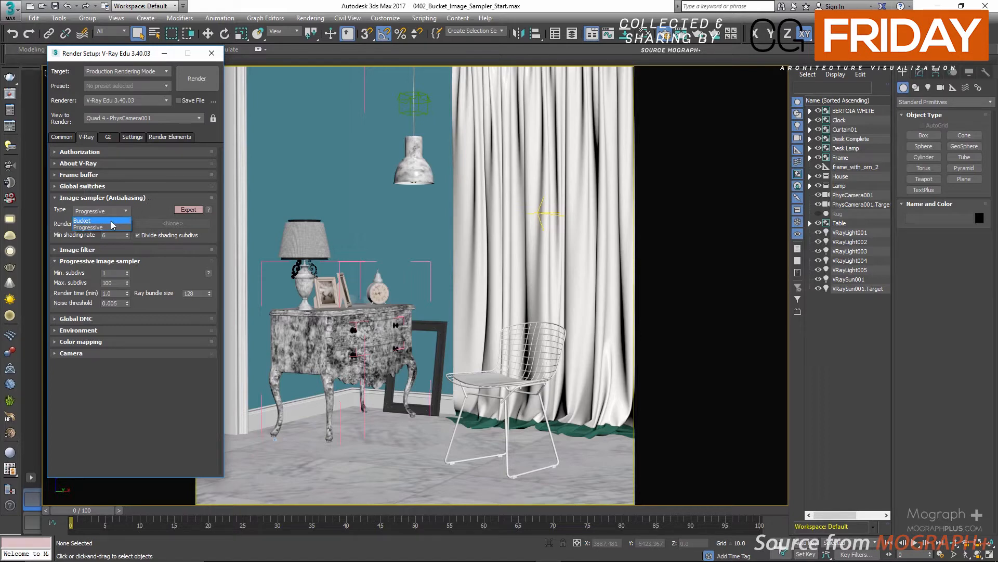
left_click(92, 265)
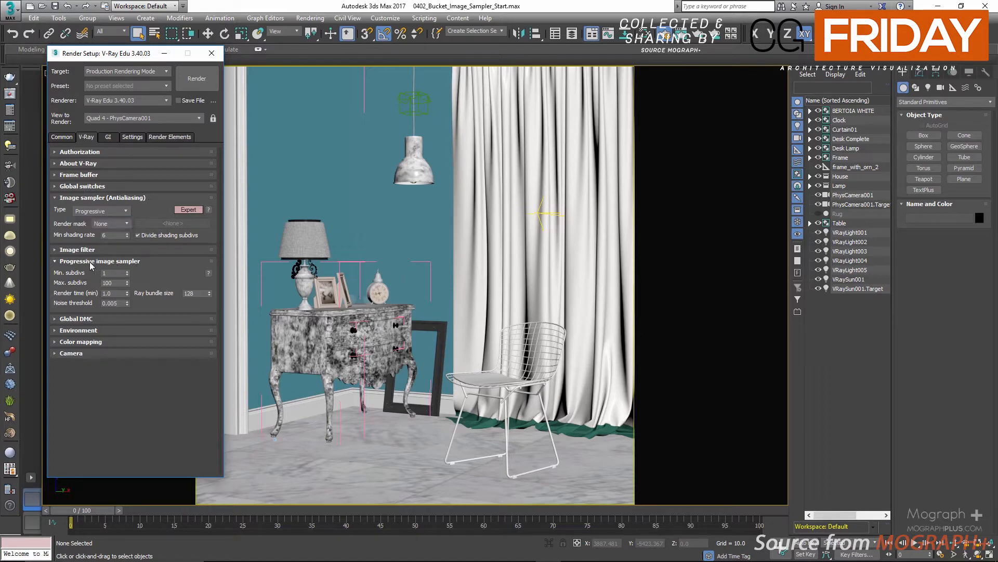
left_click(104, 211)
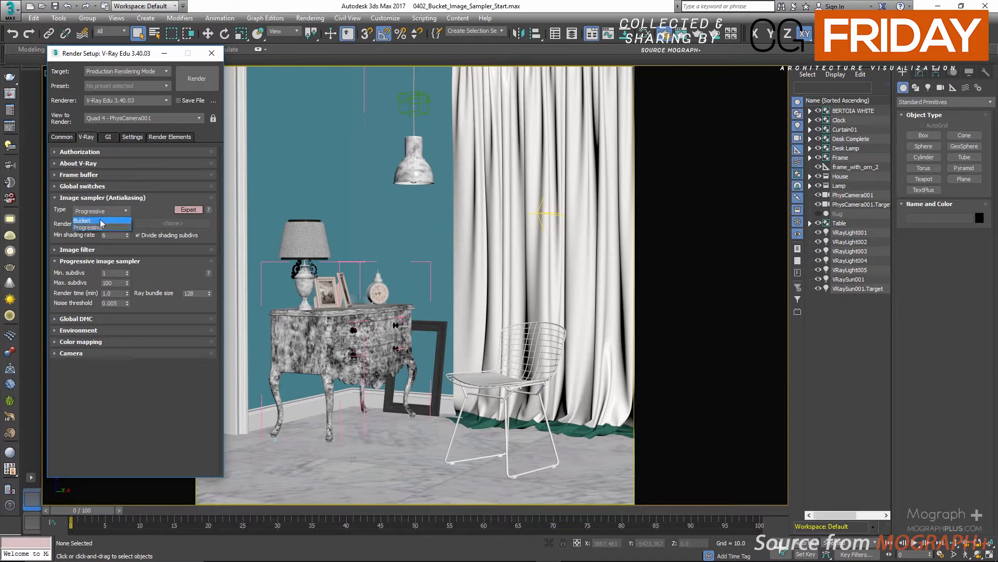
left_click(102, 221)
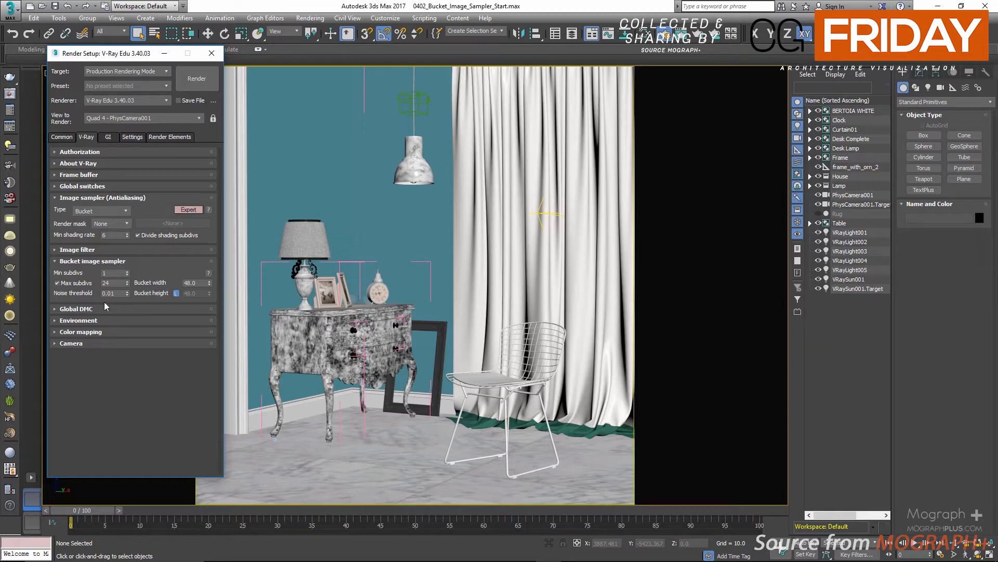
Examine the bucket image sampler's subdivs, noise threshold and bucket width and height fields
double_click(107, 273)
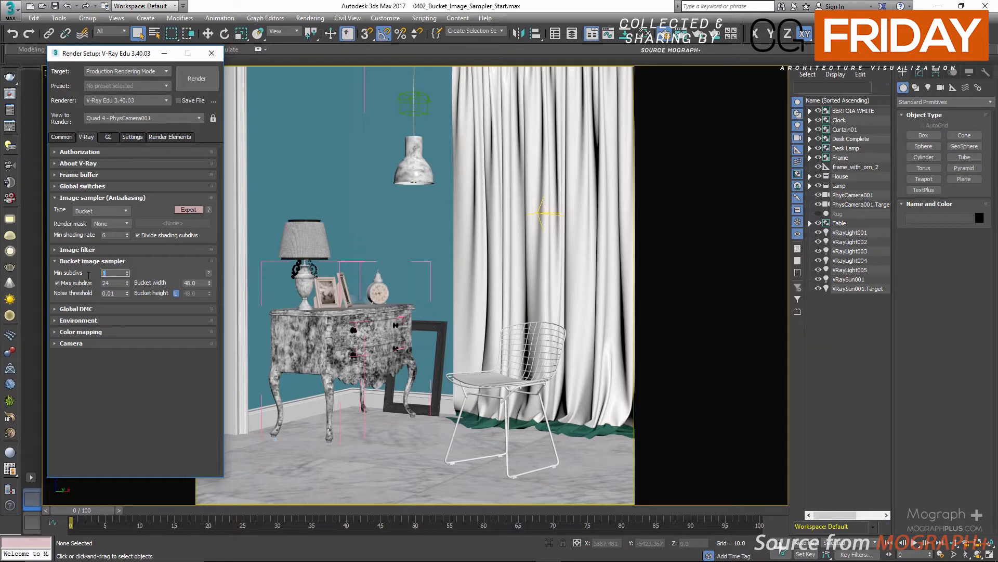
double_click(110, 293)
double_click(111, 272)
key("Tab")
key("Tab")
left_click(118, 356)
double_click(190, 282)
left_click(177, 294)
left_click(175, 295)
Set the GI primary engine to Irradiance map and open its rollout
left_click(110, 137)
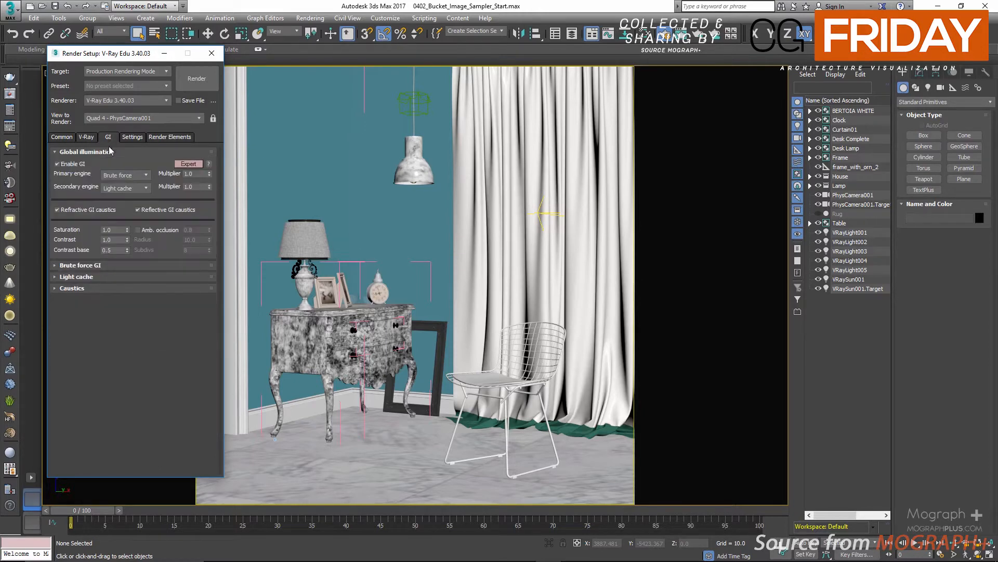
left_click(130, 176)
left_click(120, 185)
left_click(114, 153)
left_click(114, 163)
left_click(186, 187)
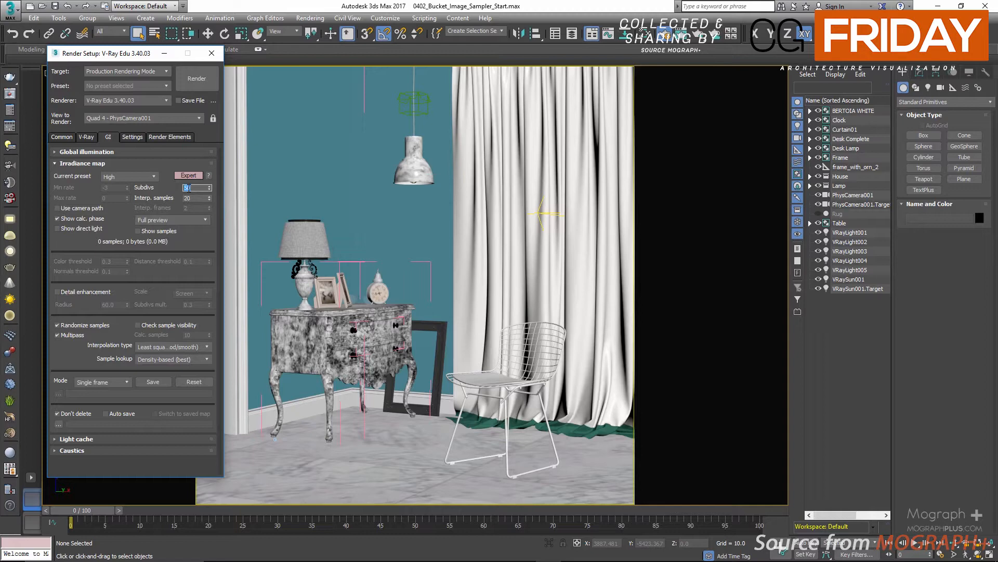
Set the irradiance map's current preset to Medium and review the light cache rollout
left_click(130, 177)
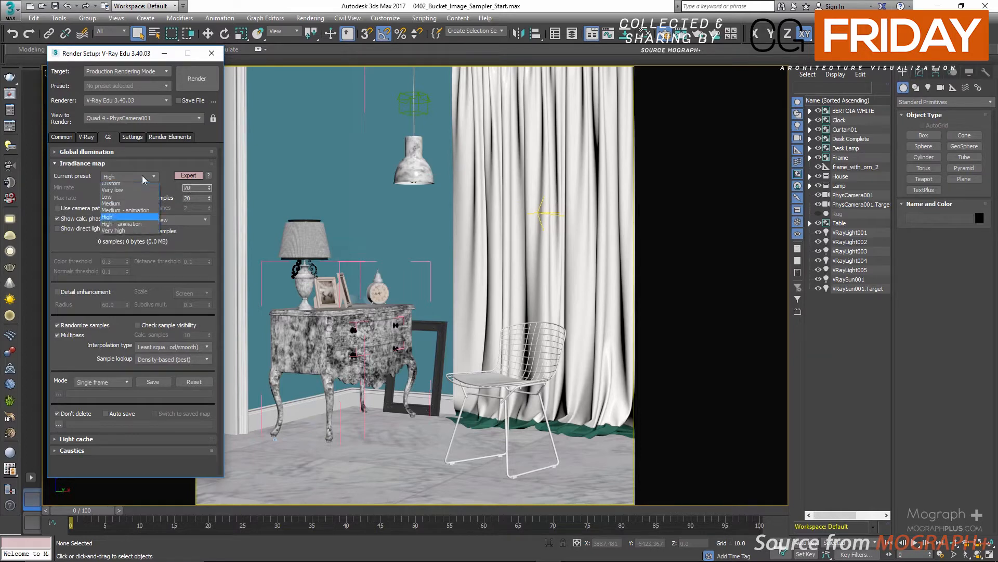
left_click(155, 208)
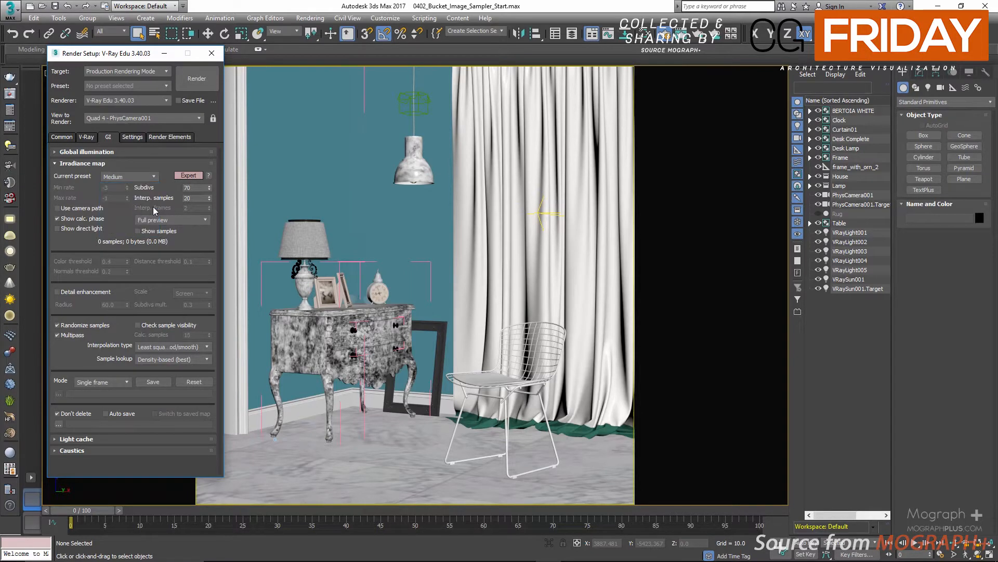
left_click(195, 199)
left_click(91, 164)
left_click(96, 175)
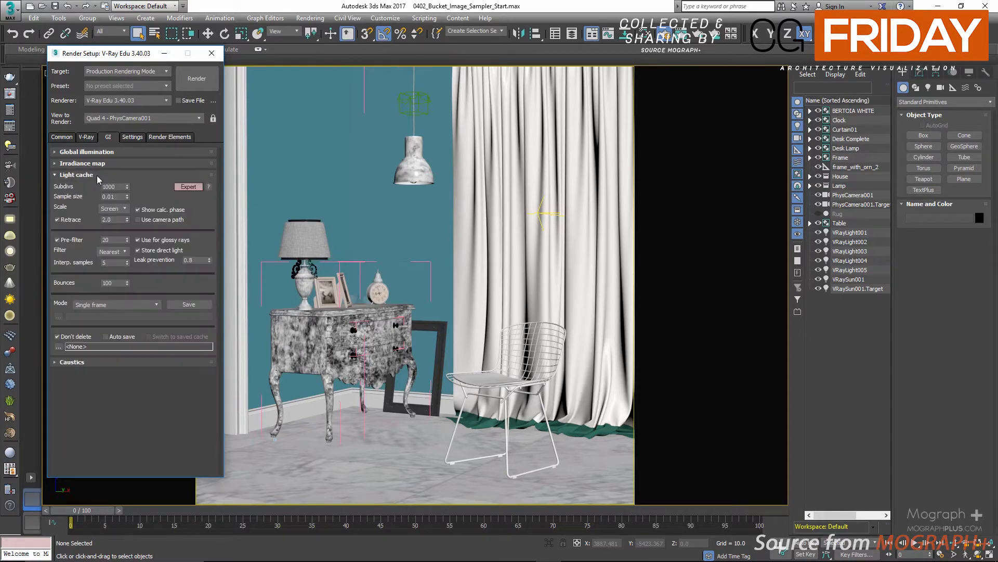
left_click(99, 174)
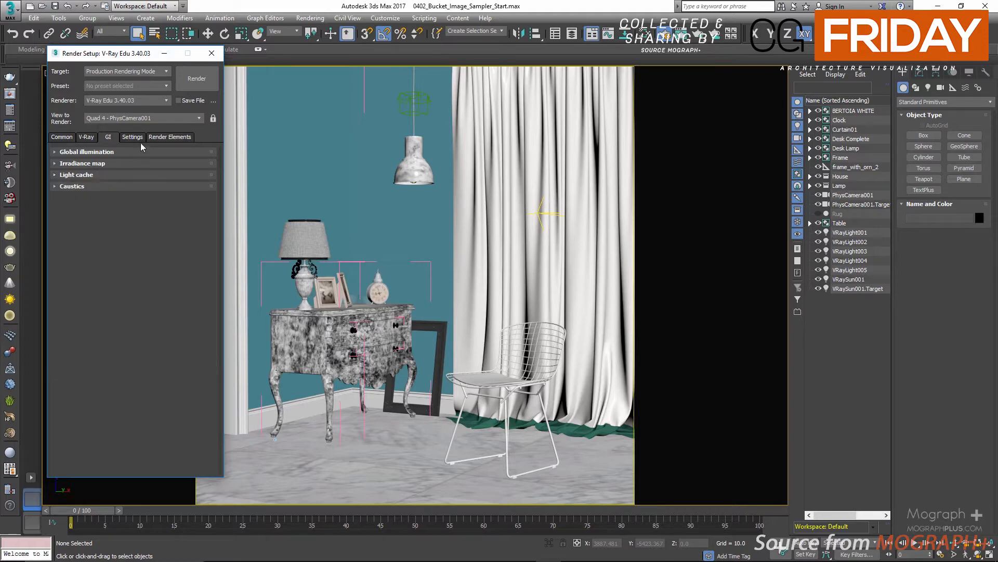
Add VRayDenoiser, VRayGlobalIllumination, VRayLighting, VRayReflection, VRayRefraction and VRaySampleRate render elements
left_click(155, 138)
left_click(77, 177)
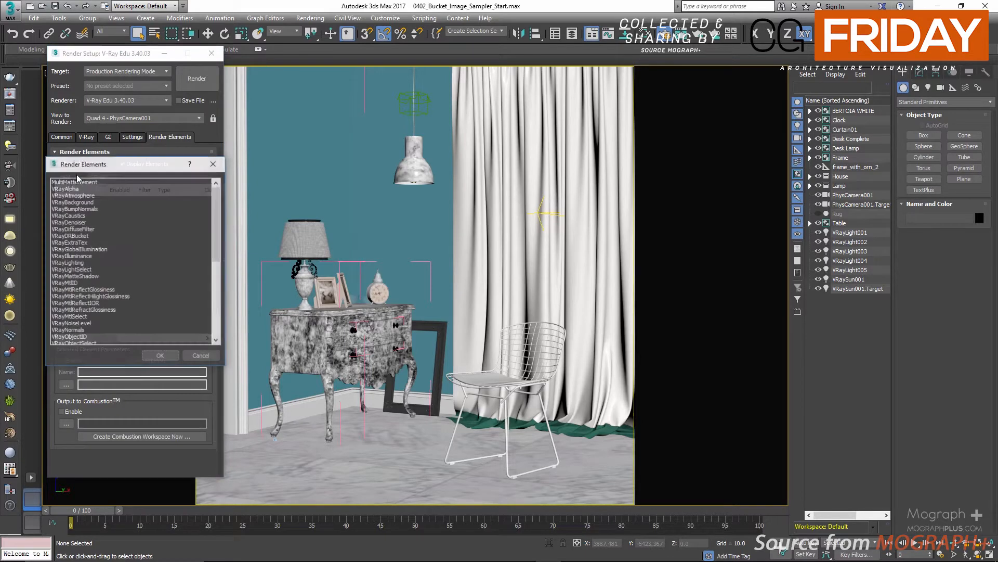
left_click(87, 224)
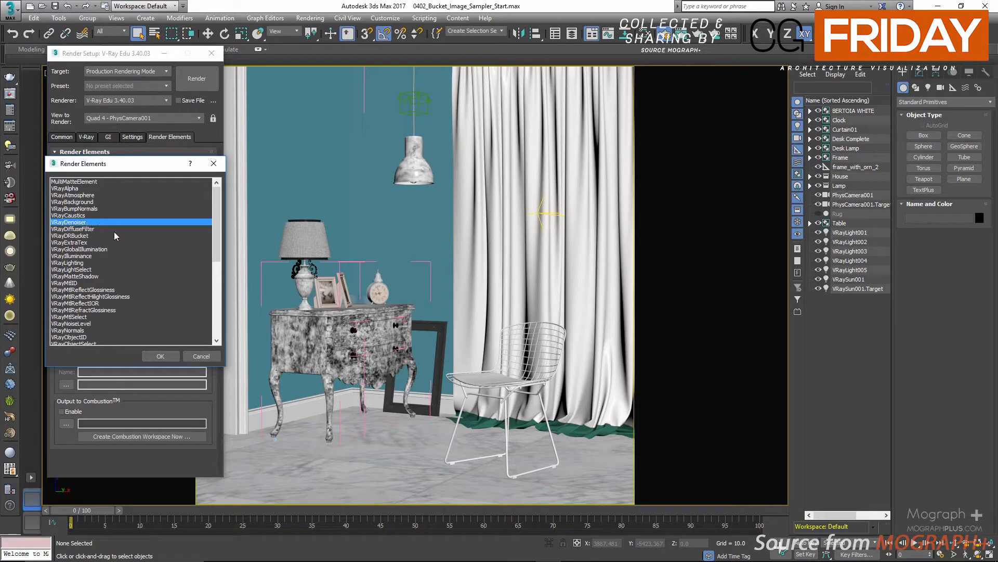
left_click(101, 249, "ctrl")
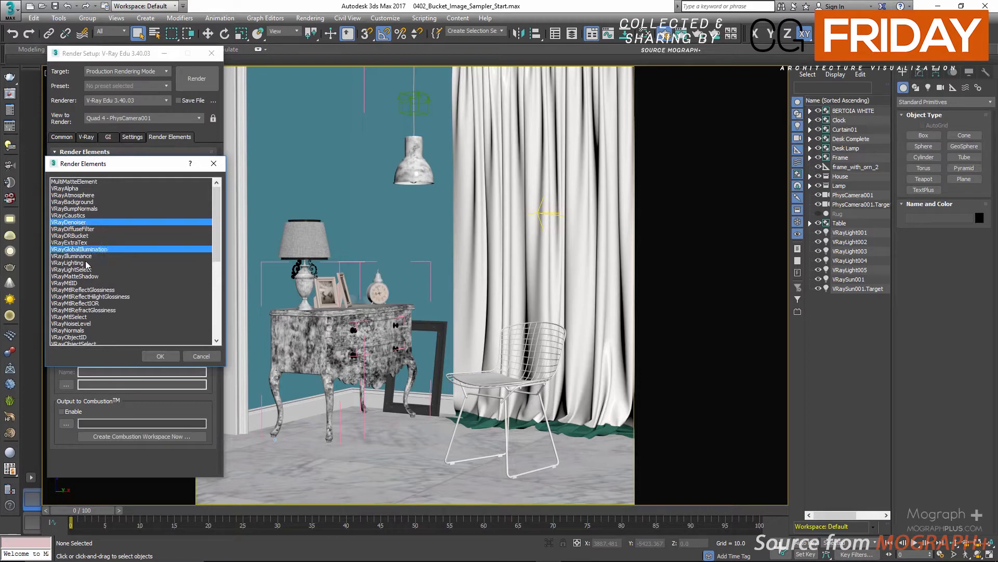
left_click(84, 263, "ctrl")
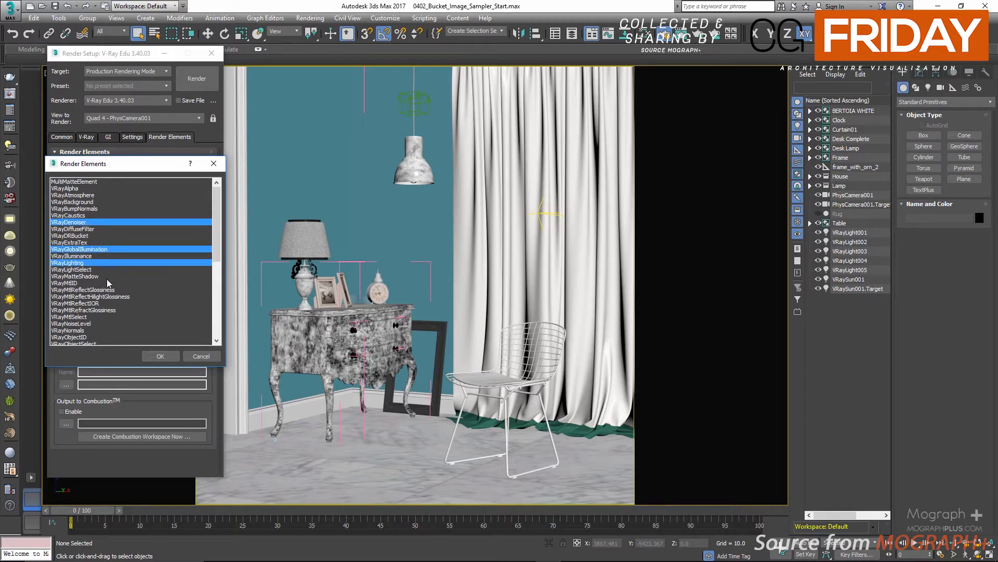
scroll(108, 282, "down", 3)
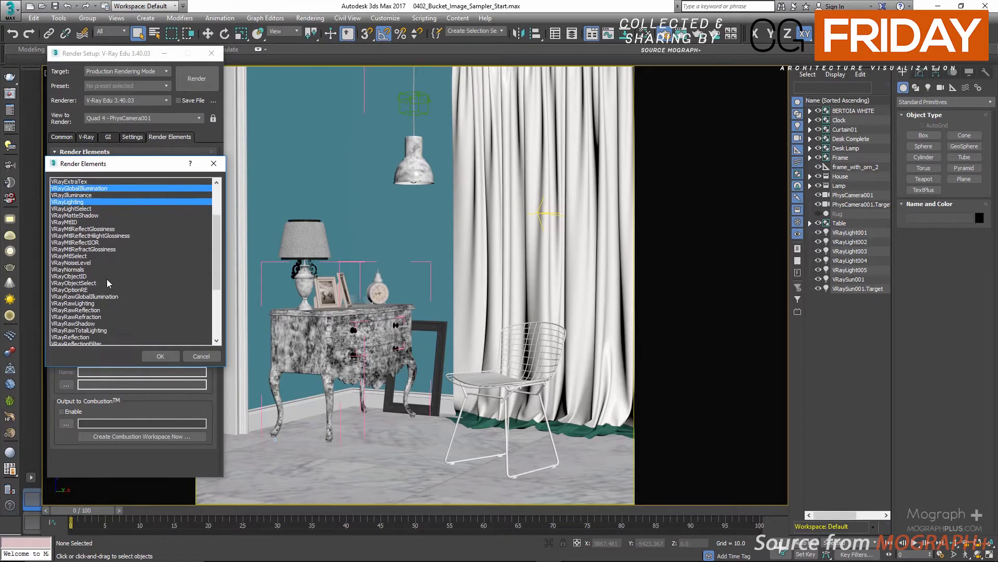
scroll(107, 283, "down", 1)
left_click(90, 317, "ctrl")
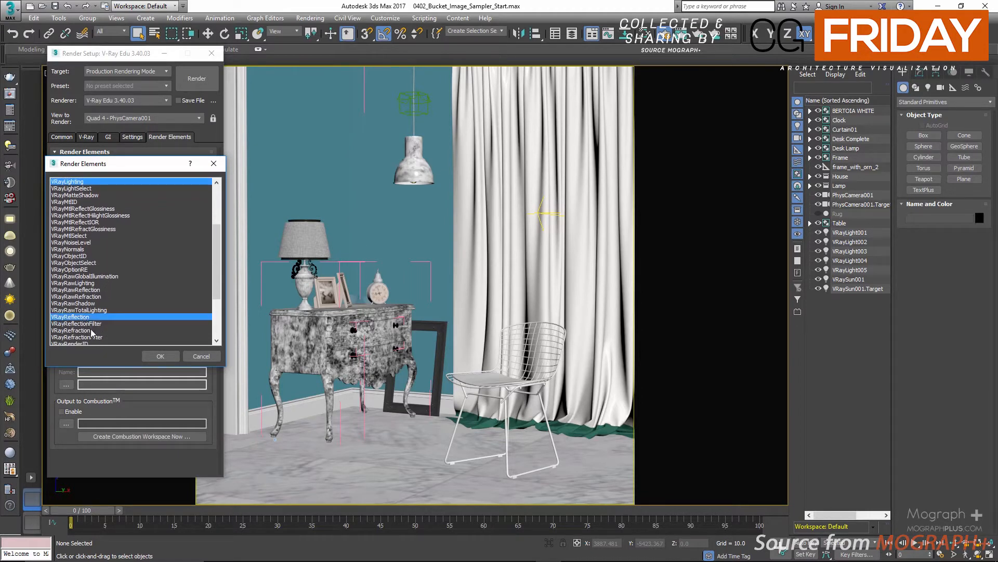
left_click(89, 330, "ctrl")
scroll(104, 299, "down", 4)
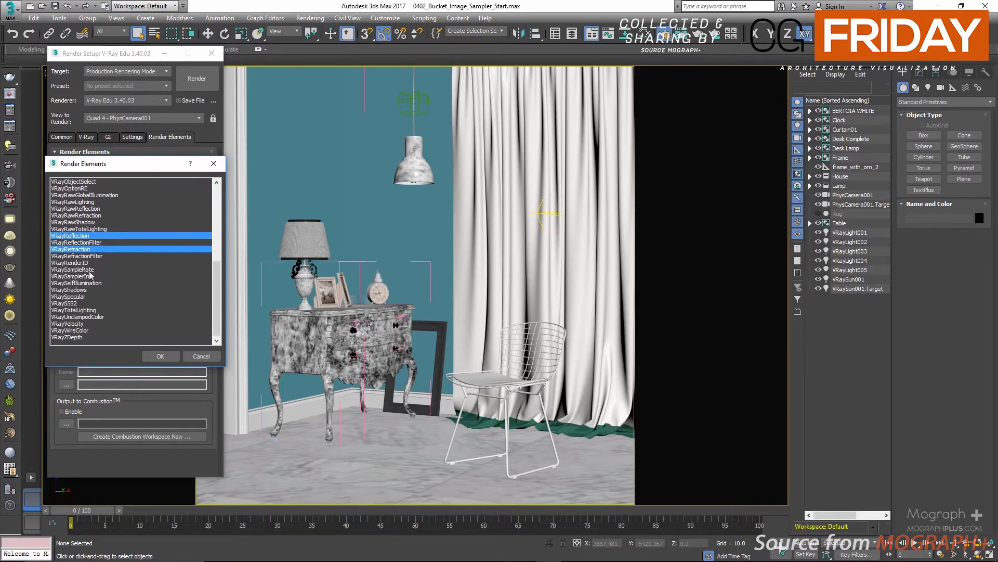
left_click(111, 271, "ctrl")
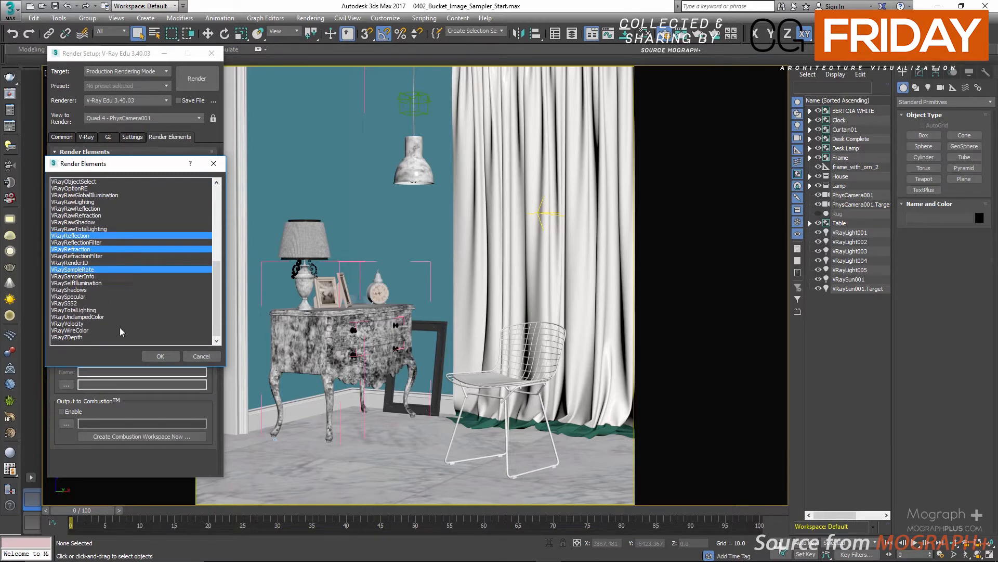
left_click(151, 355)
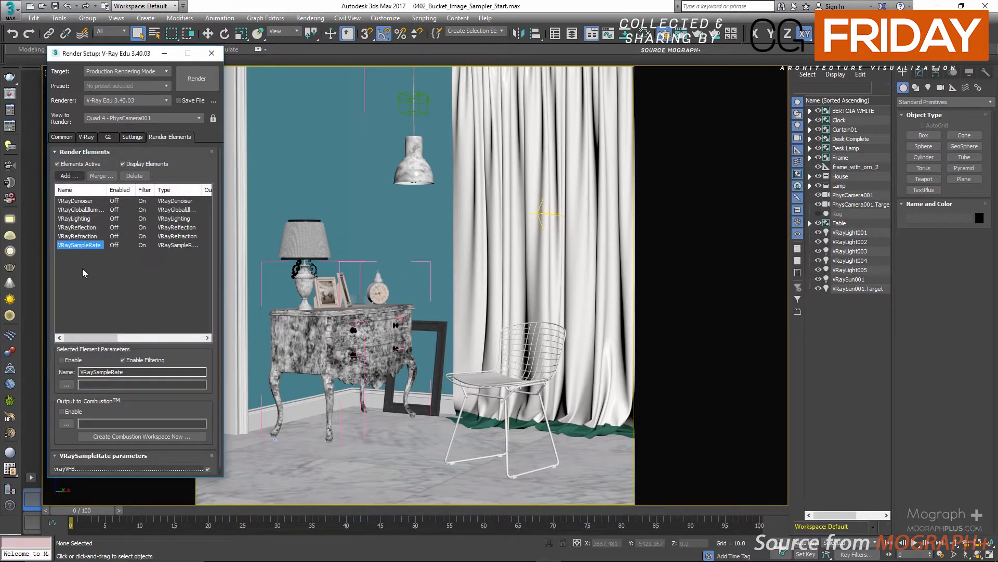
Review the VRayDenoiser element's parameters
left_click(72, 201)
left_click(102, 152)
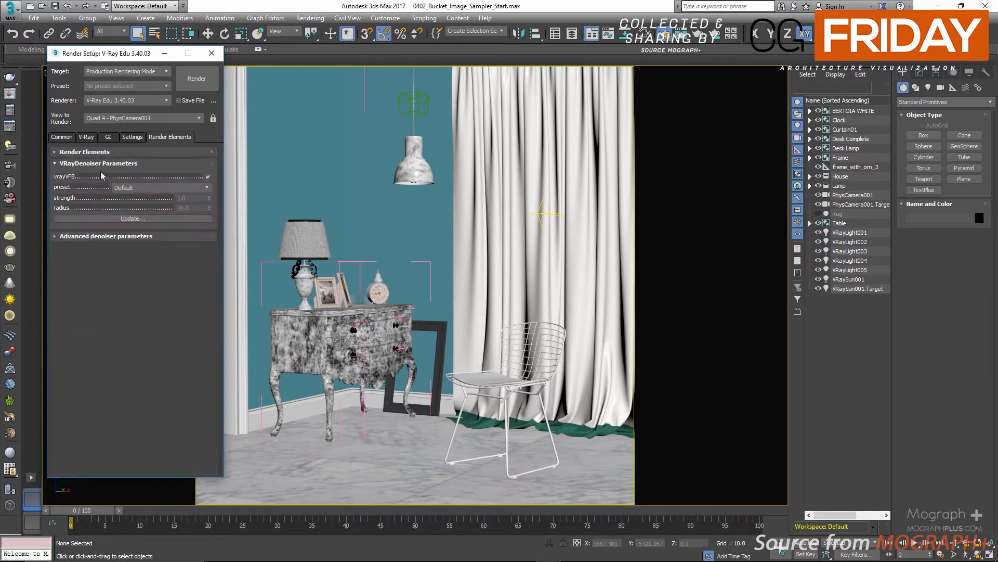
left_click(119, 188)
left_click(130, 201)
left_click(115, 153)
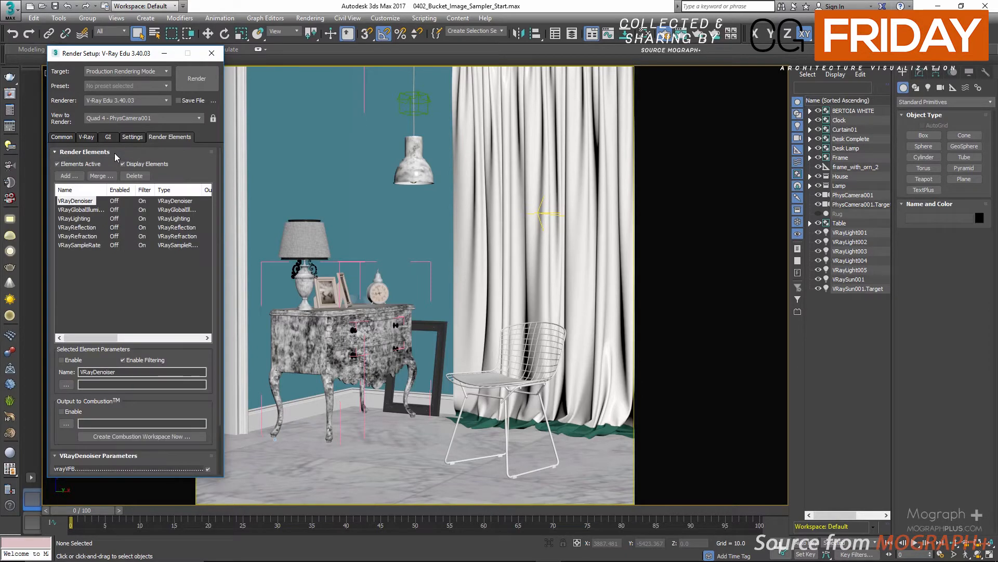
Set the color mapping burn value to 0.15
left_click(86, 138)
left_click(94, 332)
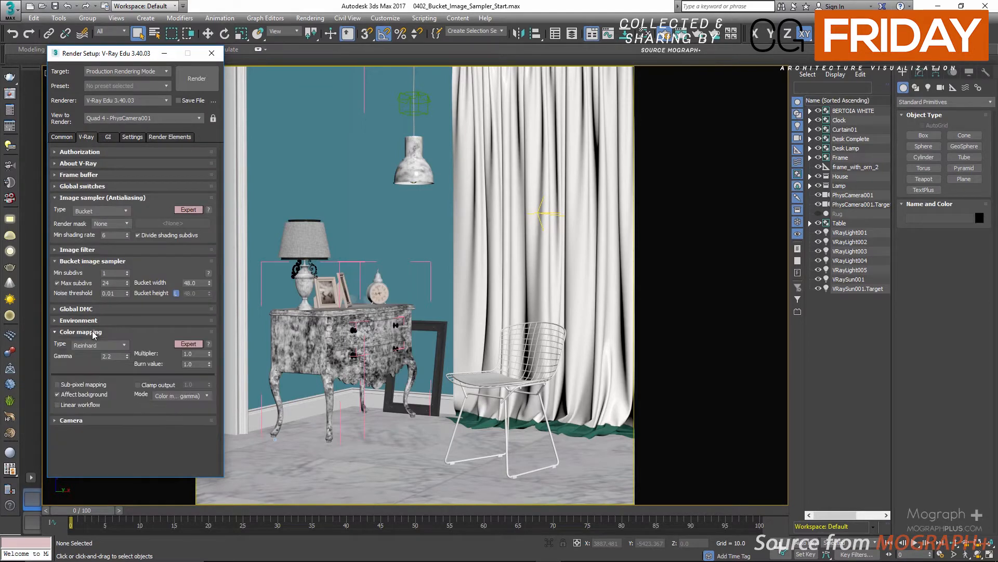
left_click(186, 364)
key("Return")
Open the V-Ray frame buffer and load the render settings from the latest history render
left_click(9, 95)
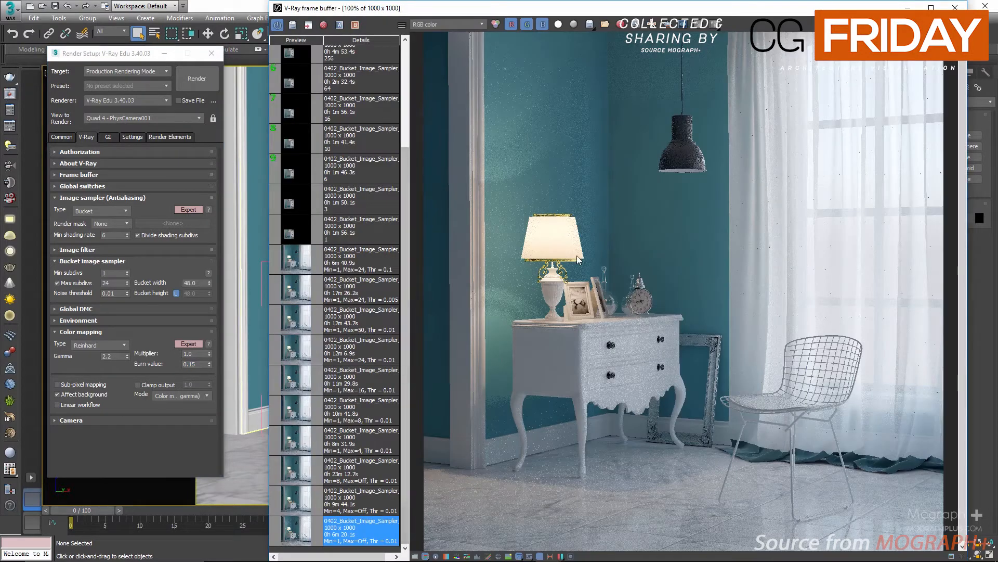
right_click(384, 532)
left_click(425, 483)
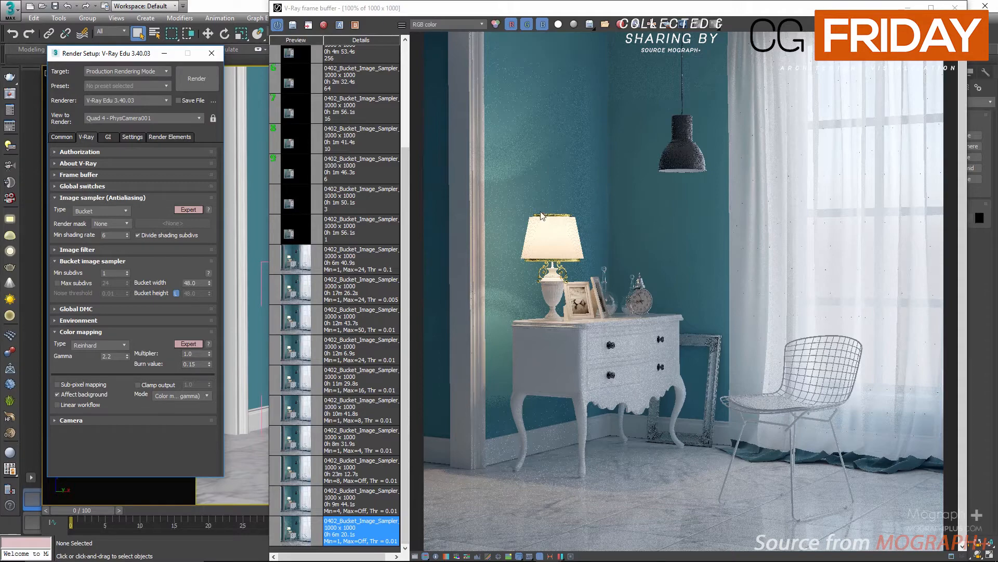
Display the VRaySampleRate channel in the frame buffer
scroll(604, 237, "up", 4)
middle_click_drag(668, 382, 600, 127)
scroll(598, 170, "down", 4)
left_click(441, 24)
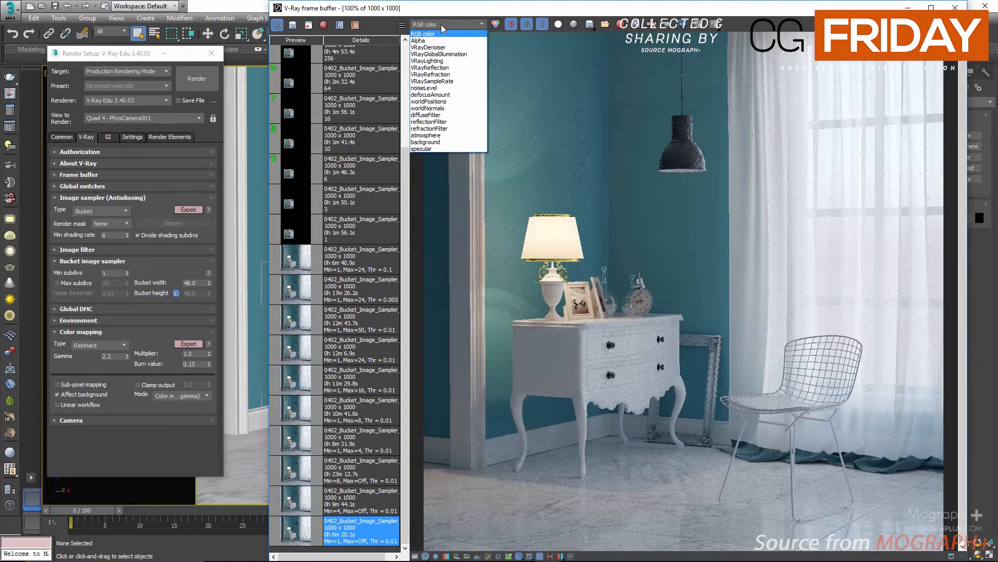
left_click(452, 81)
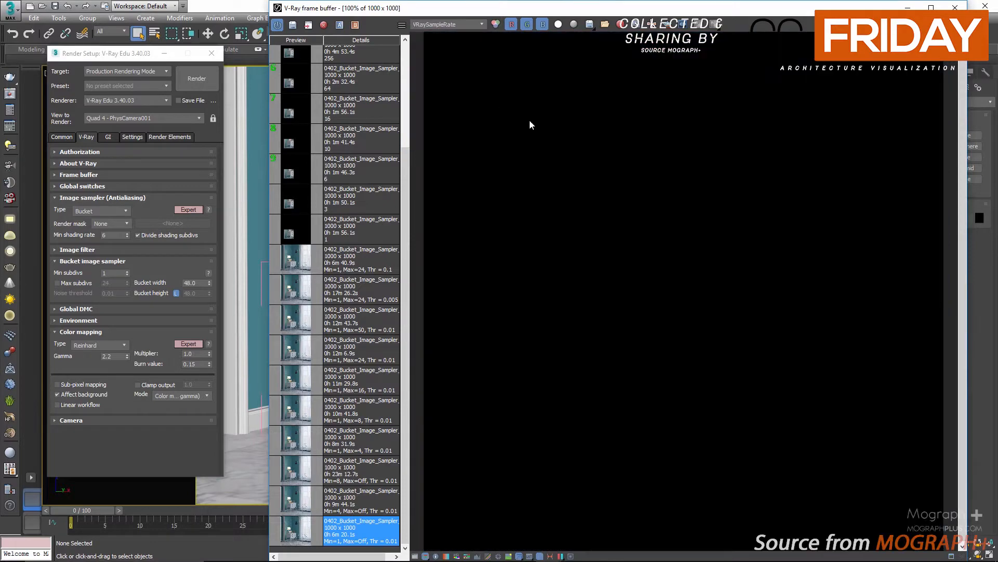
Cycle the frame buffer through the RGB color, VRayLighting and VRayReflection channels, ending on RGB color
scroll(604, 179, "down", 1)
scroll(605, 179, "up", 1)
left_click(447, 24)
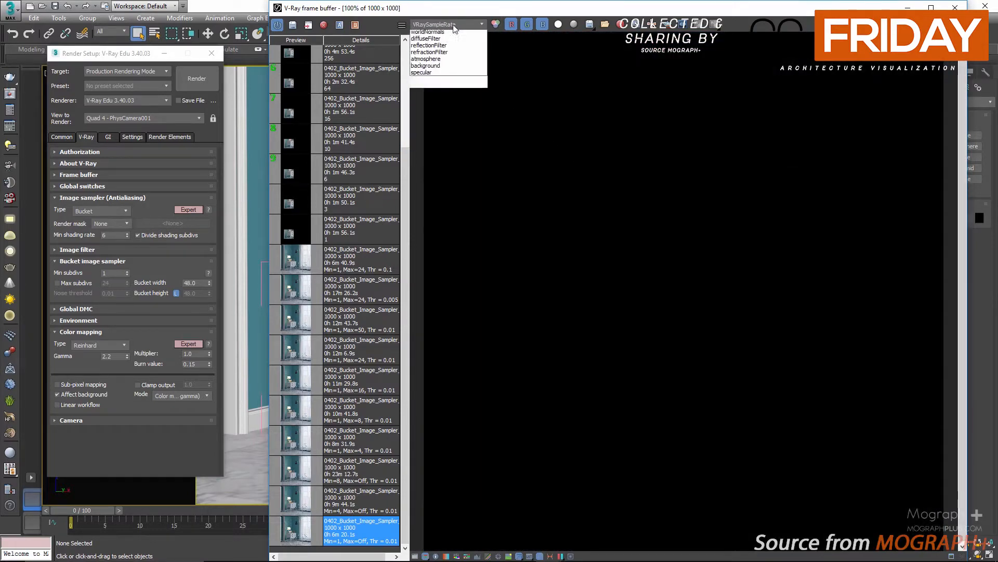
left_click(454, 34)
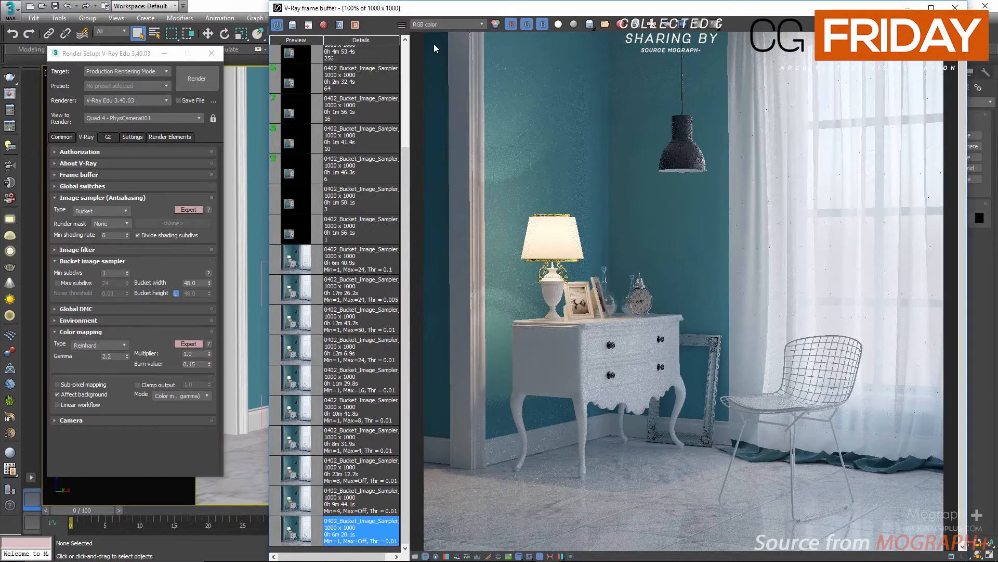
left_click(451, 25)
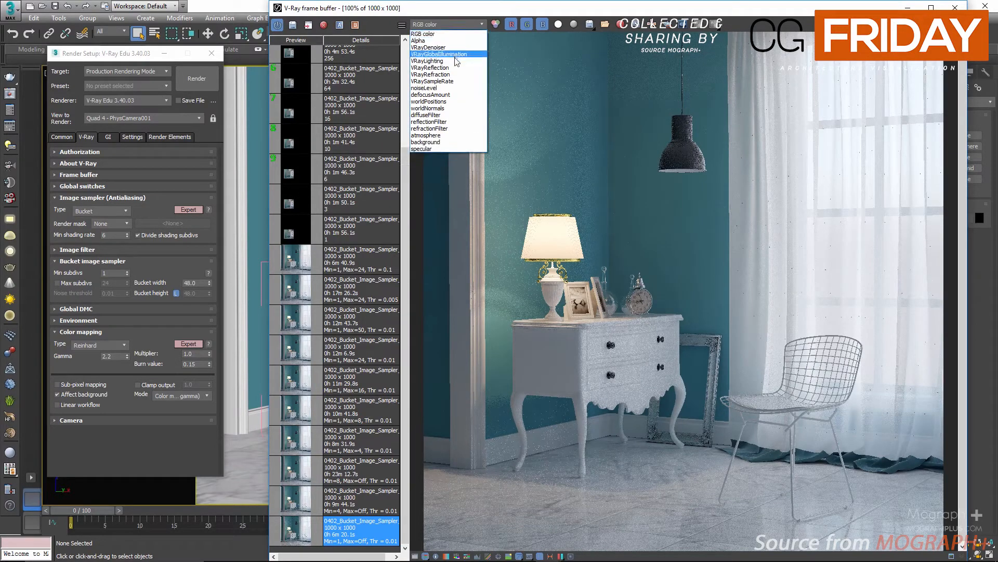
left_click(454, 61)
left_click(457, 26)
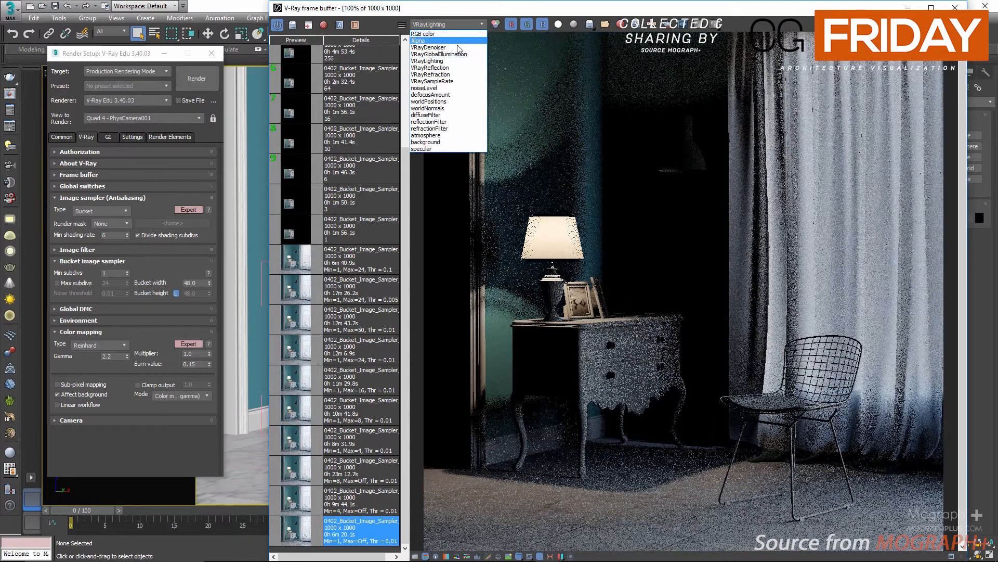
left_click(458, 67)
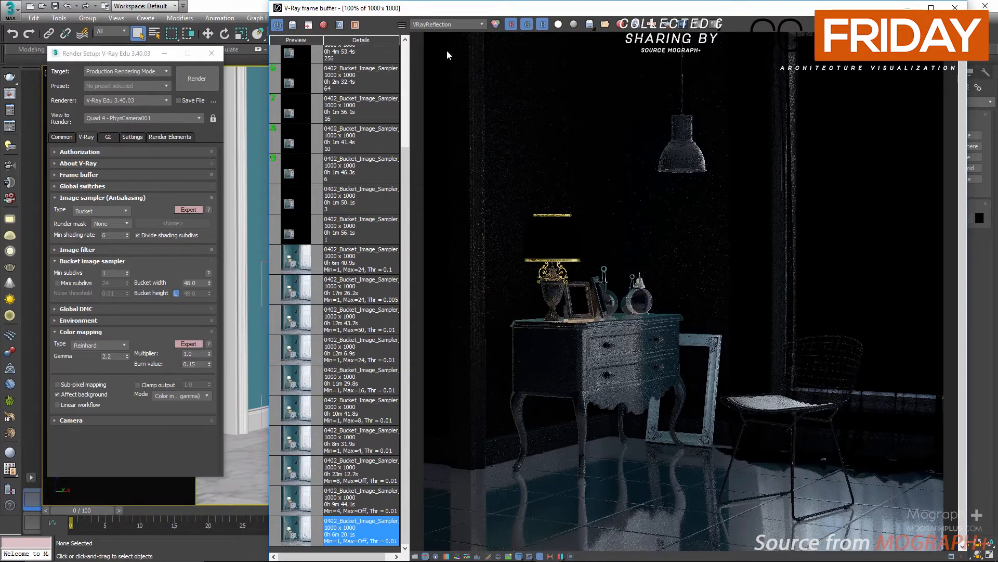
left_click(445, 26)
left_click(444, 34)
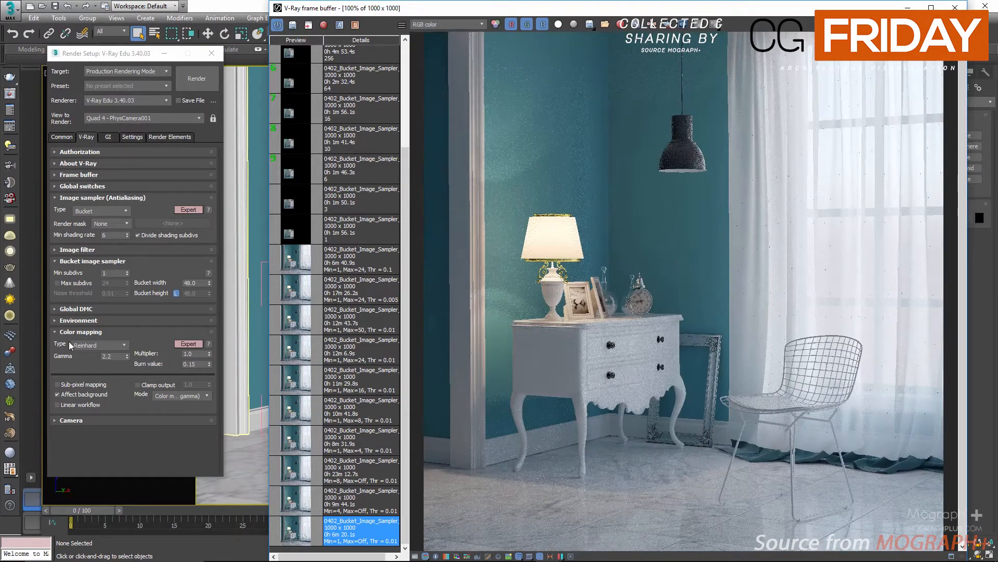
Set bucket Min subdivs to 4 and load the Min=4, Max=Off history render, zooming in on the dresser
double_click(107, 273)
type("4")
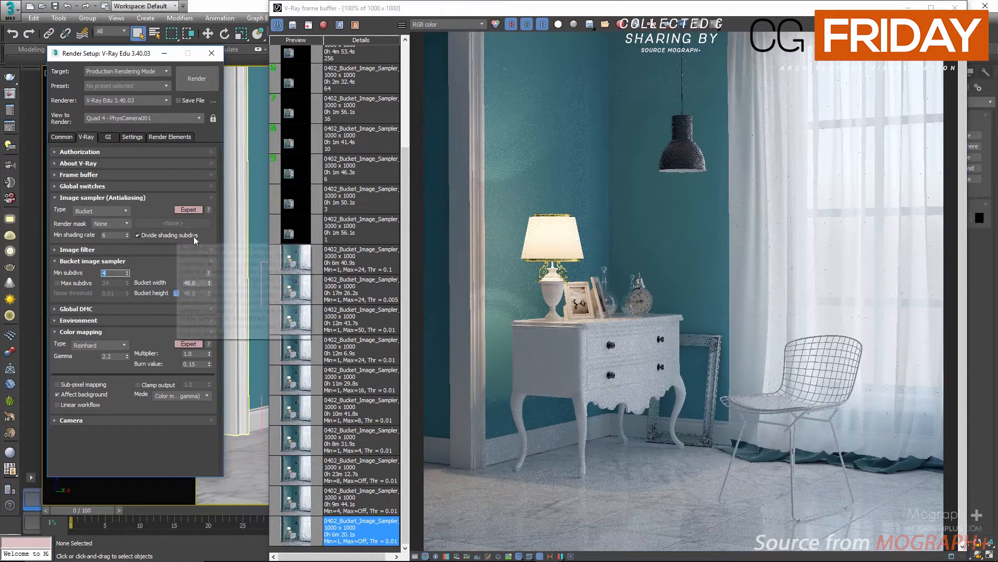
left_click(302, 501)
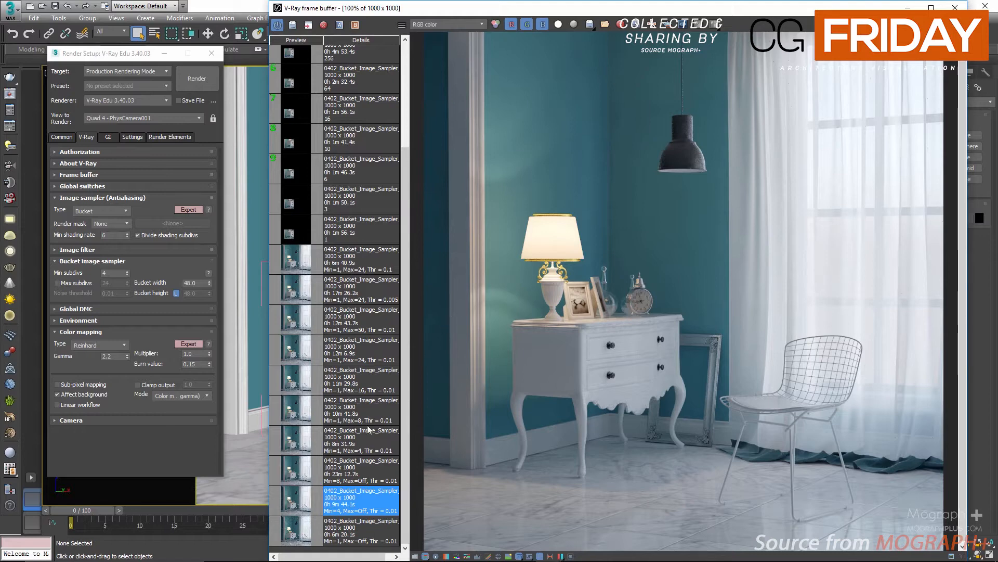
left_click(306, 533)
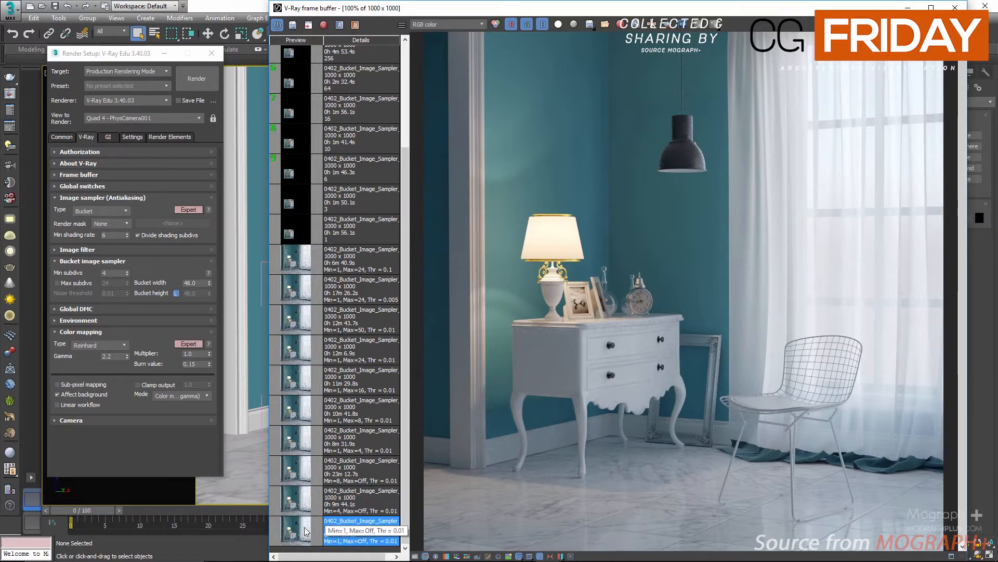
left_click(303, 512)
scroll(597, 420, "up", 2)
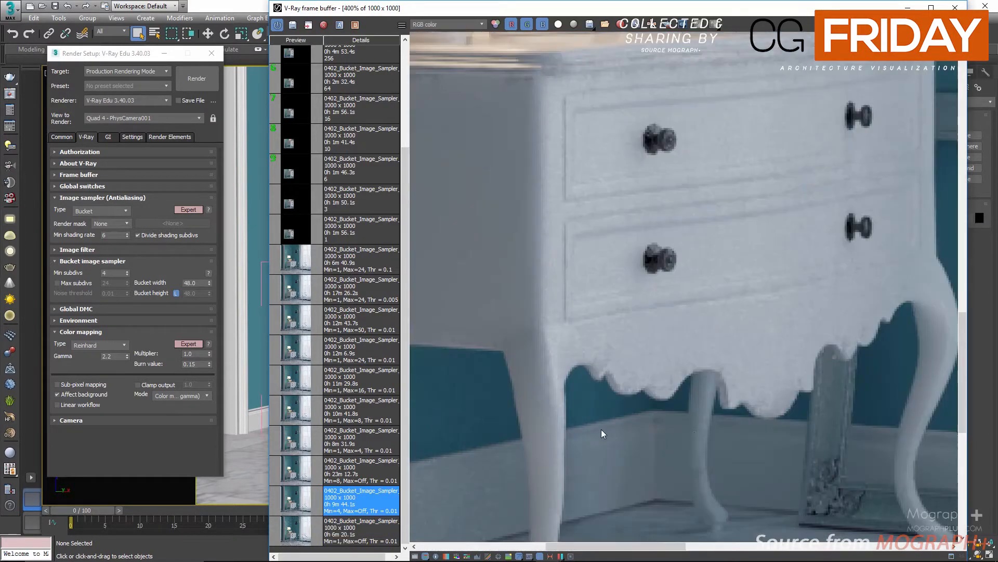
middle_click_drag(715, 424, 620, 431)
scroll(600, 312, "down", 3)
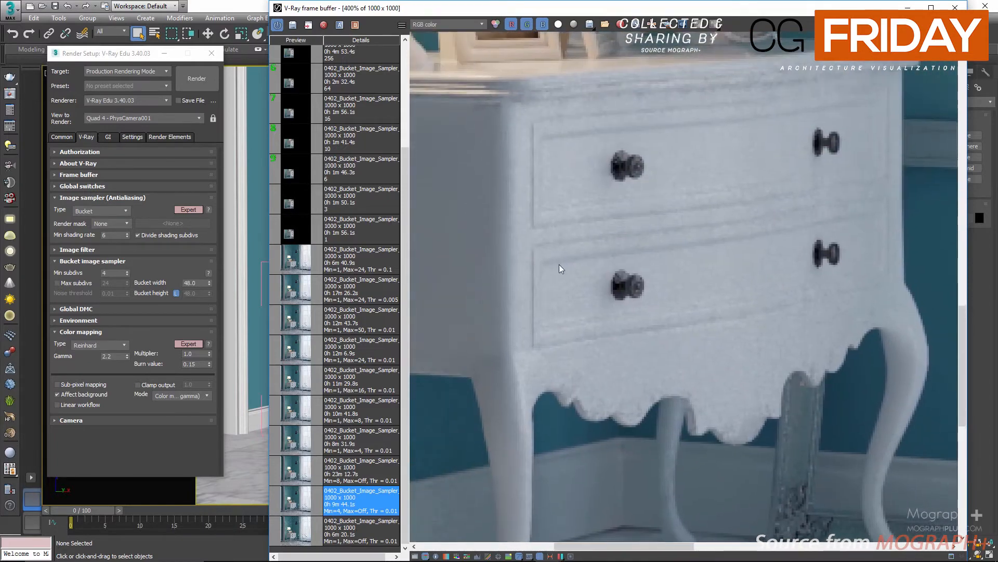
scroll(619, 347, "down", 1)
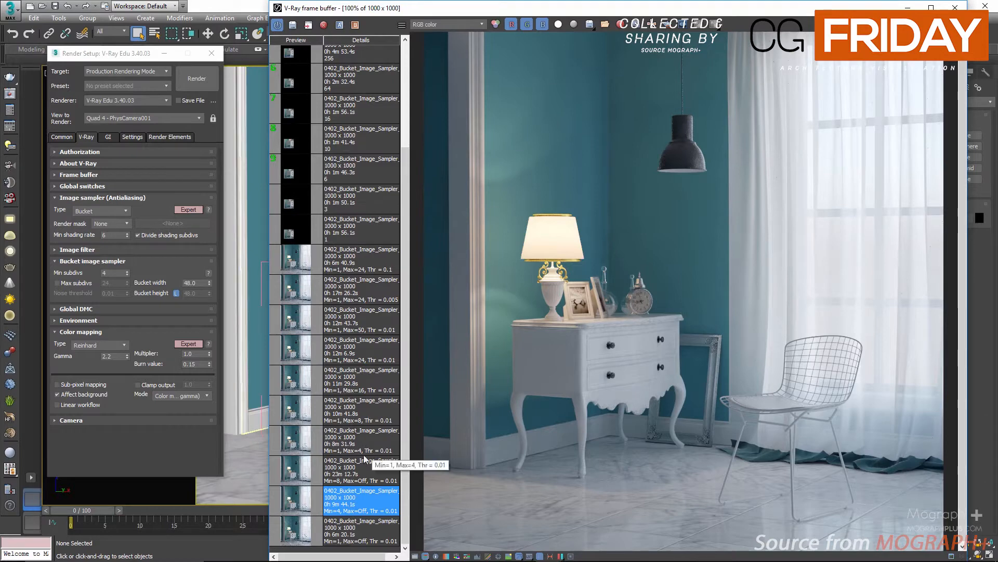
Display the VRayDenoiser channel and zoom in to inspect the dresser, lamp and floor
left_click(444, 27)
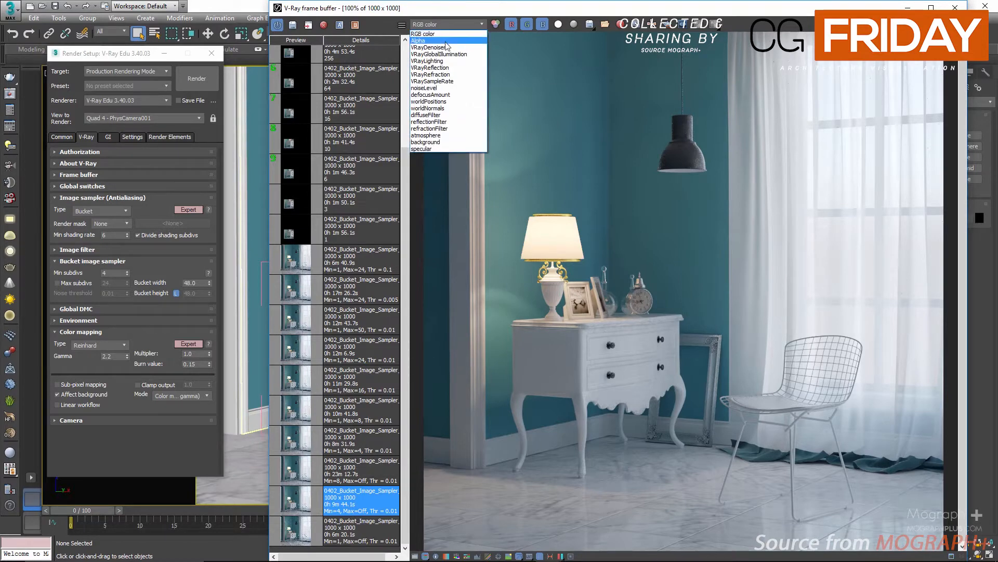
left_click(446, 47)
scroll(604, 198, "up", 4)
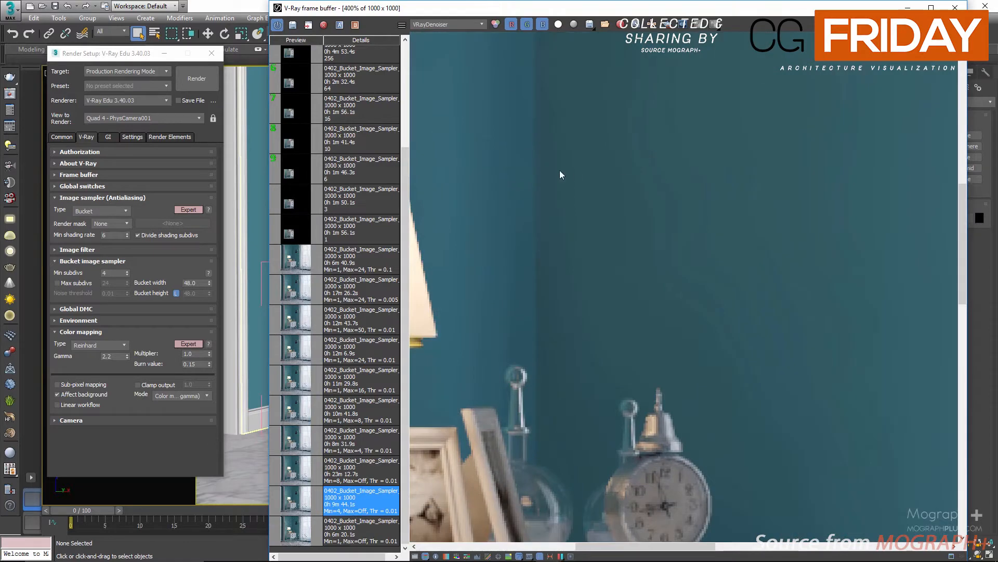
middle_click_drag(560, 170, 918, 22)
middle_click_drag(835, 349, 767, 167)
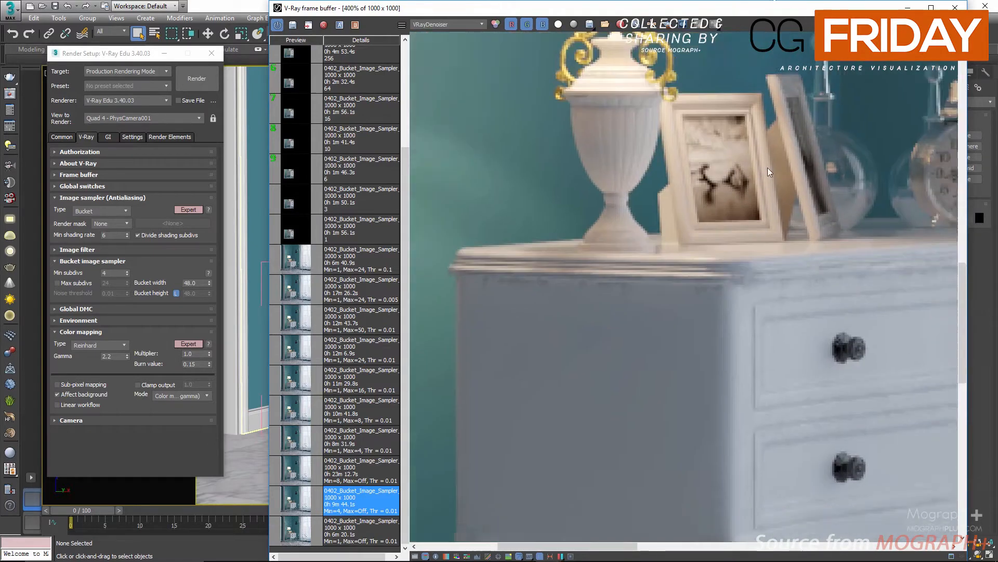
middle_click_drag(899, 385, 635, 112)
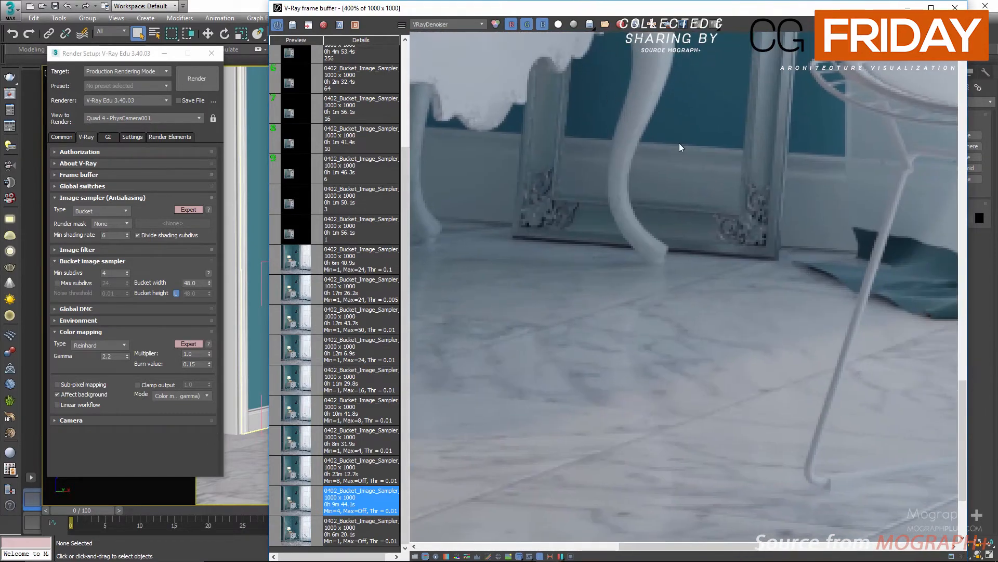
scroll(679, 143, "down", 2)
scroll(679, 142, "down", 2)
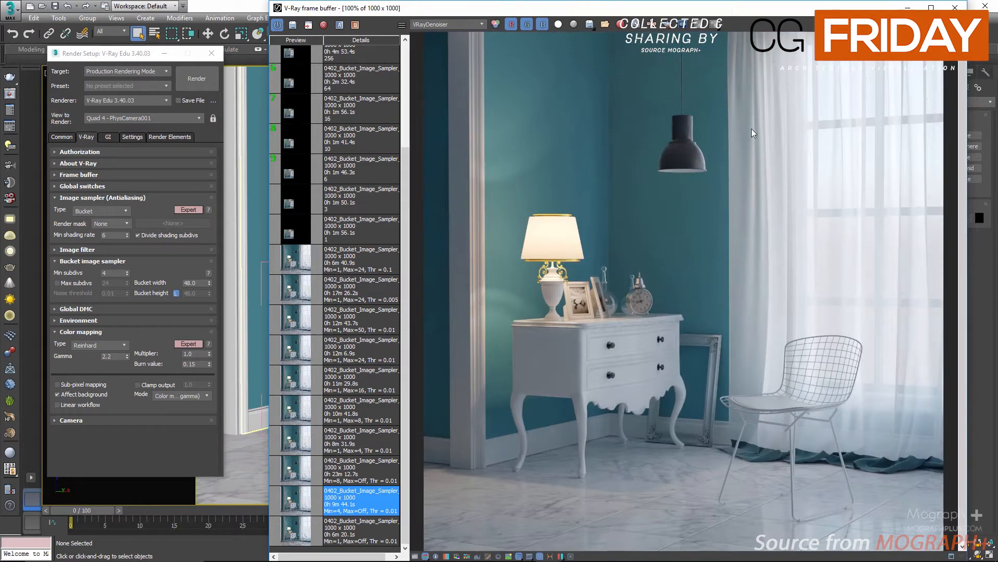
Set bucket Min subdivs to 8 and load the Min=8, Max=Off history render, zooming in on the lamp
double_click(114, 274)
type("8")
double_click(358, 474)
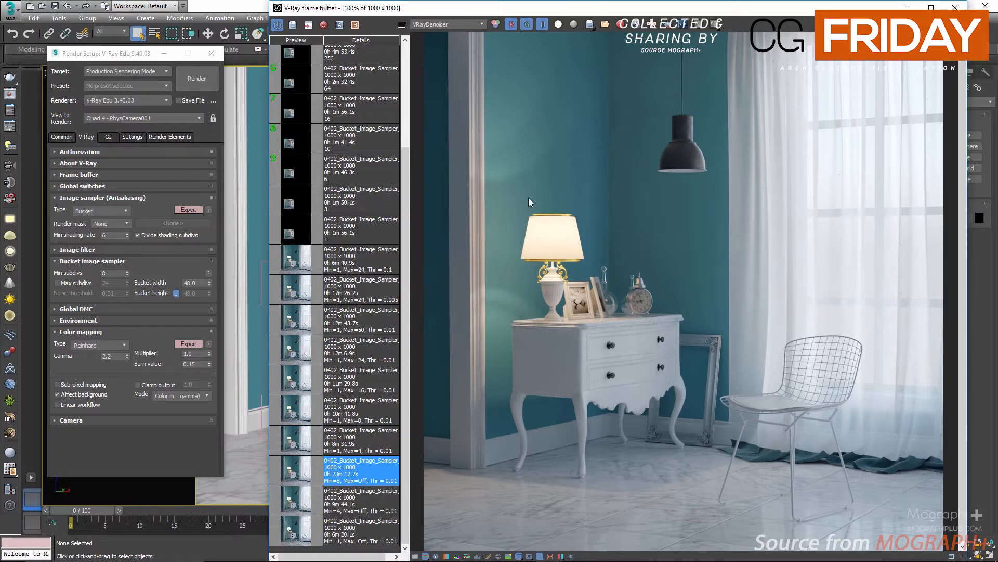
scroll(528, 200, "up", 1)
middle_click_drag(634, 336, 690, 444)
middle_click_drag(597, 221, 602, 143)
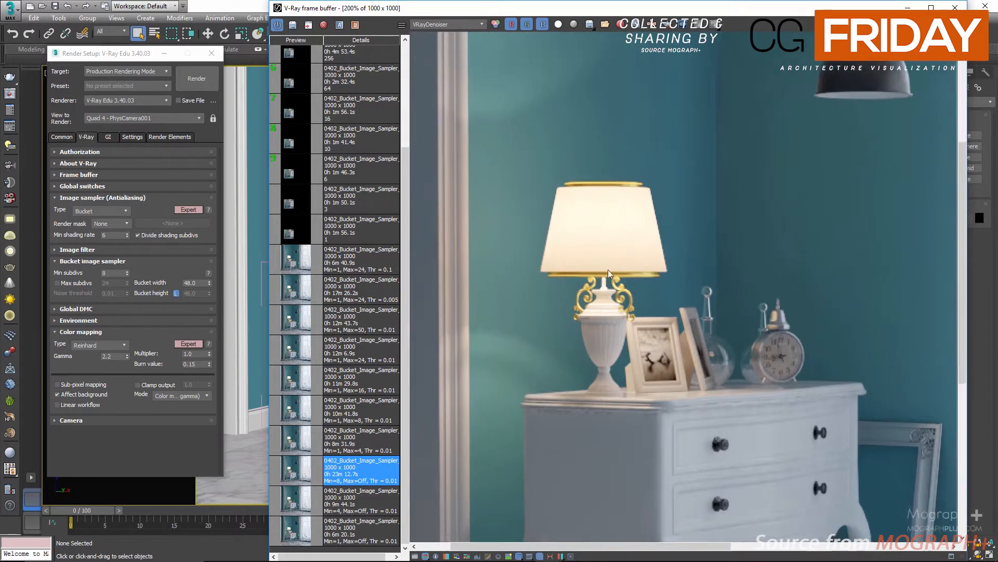
middle_click_drag(611, 331, 617, 105)
middle_click_drag(640, 228, 650, 246)
middle_click_drag(522, 129, 549, 138)
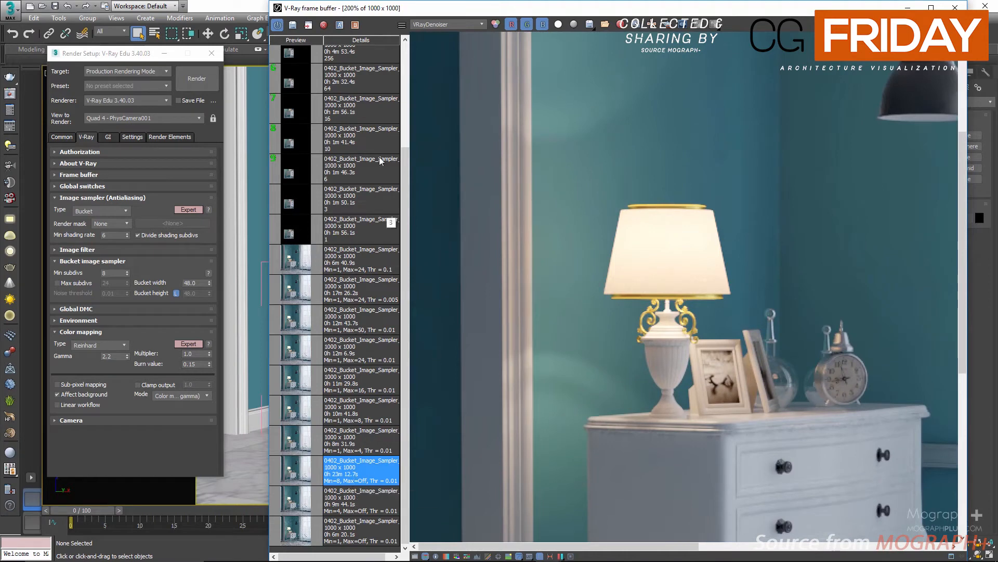
Compare the Min=8 render against the Min=4 history render in A/B split view, inspecting across the image
left_click(355, 24)
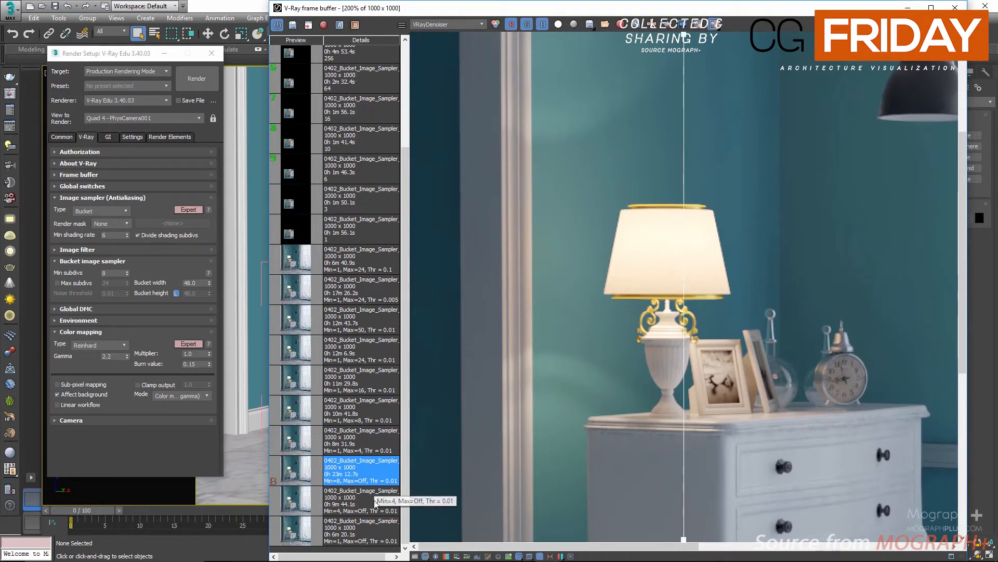
left_click(353, 502)
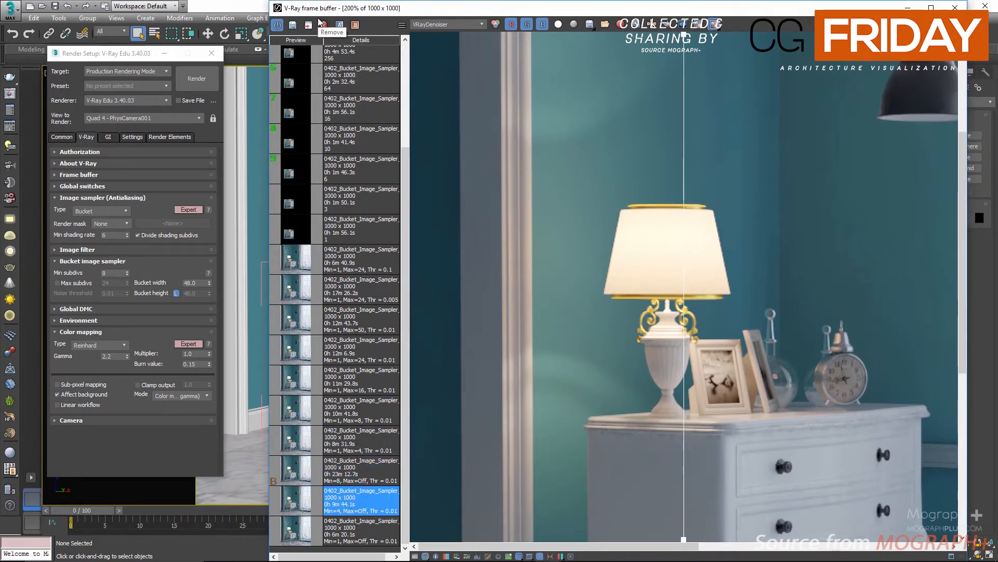
left_click(340, 24)
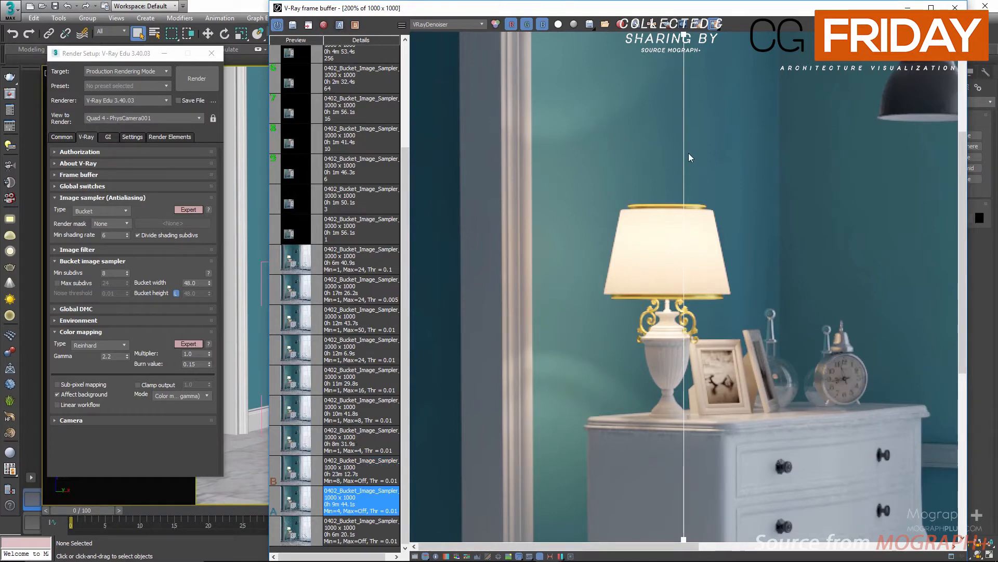
scroll(647, 183, "down", 1)
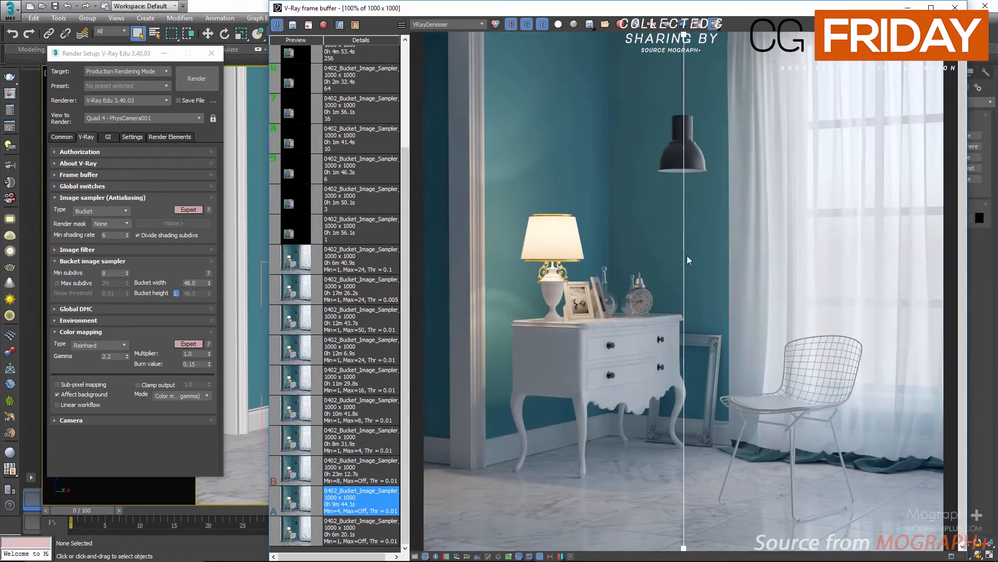
left_click_drag(684, 257, 481, 240)
scroll(504, 176, "up", 1)
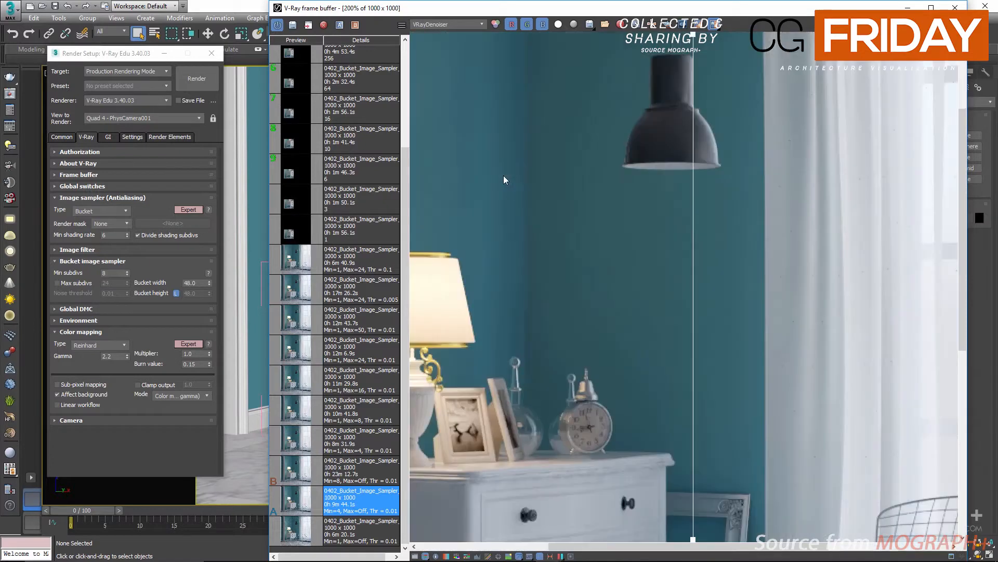
middle_click_drag(552, 347, 697, 135)
scroll(473, 444, "up", 1)
middle_click_drag(537, 383, 741, 324)
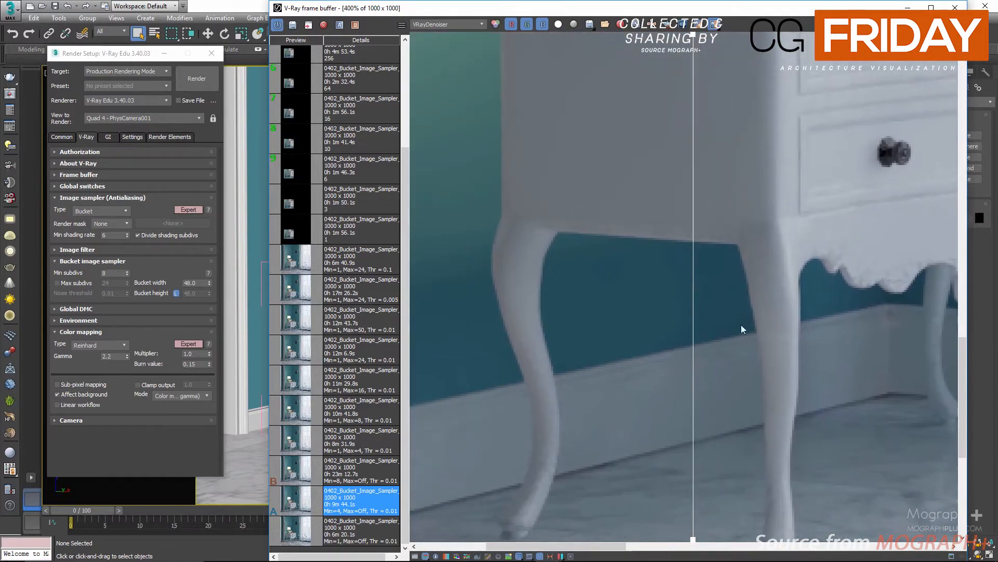
left_click_drag(694, 350, 588, 338)
Switch the A/B comparison to the RGB color channel, move the split line across the lamp, then turn comparison off
left_click(441, 24)
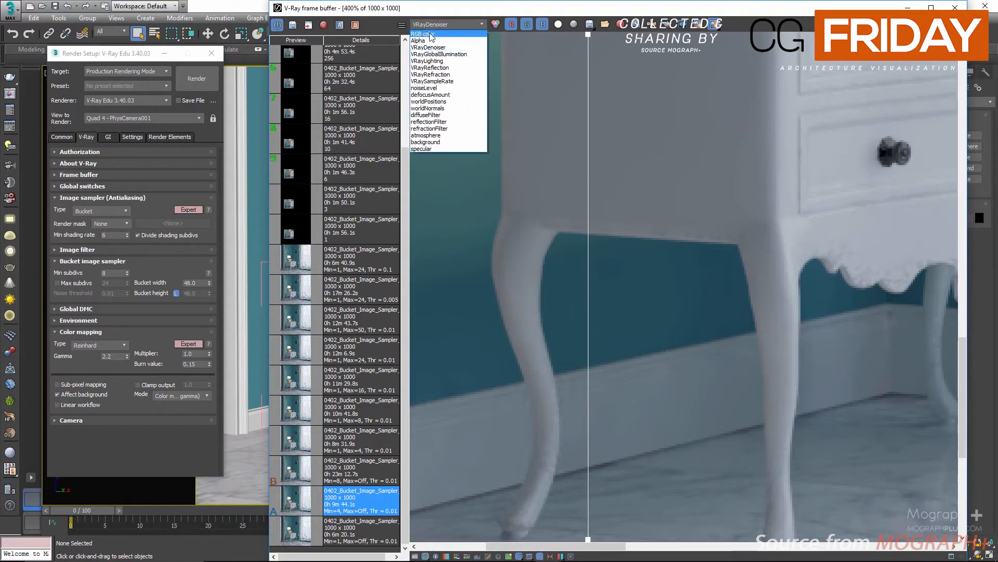
left_click(431, 33)
left_click_drag(588, 307, 663, 331)
scroll(627, 284, "down", 2)
scroll(489, 243, "down", 1)
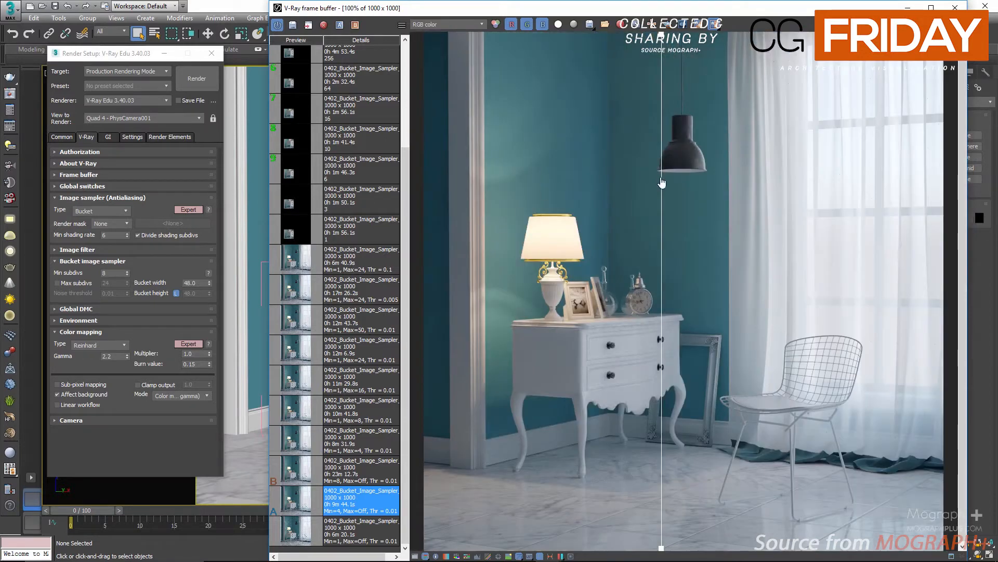
left_click_drag(661, 182, 586, 198)
scroll(510, 170, "up", 1)
middle_click_drag(509, 170, 601, 211)
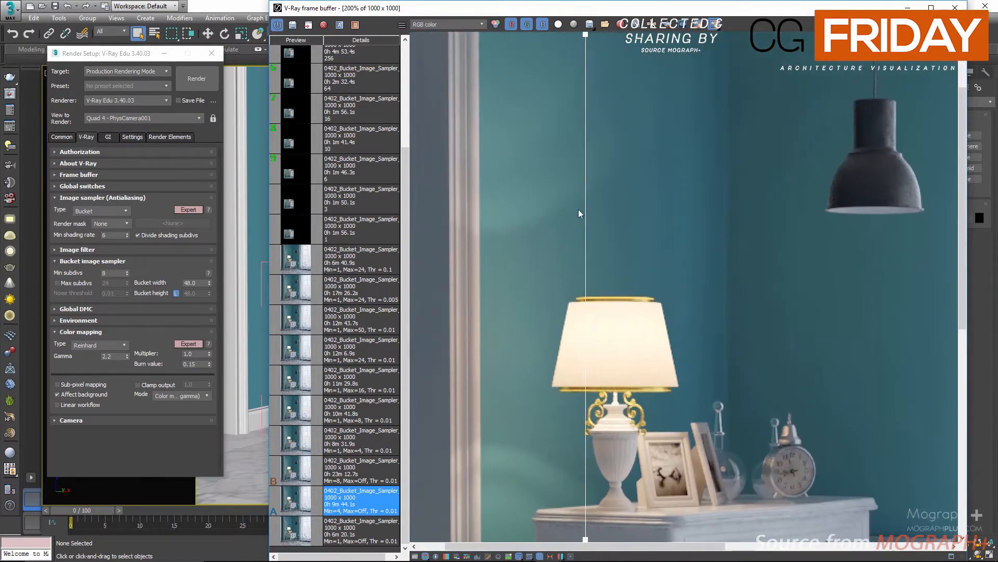
left_click_drag(587, 216, 732, 229)
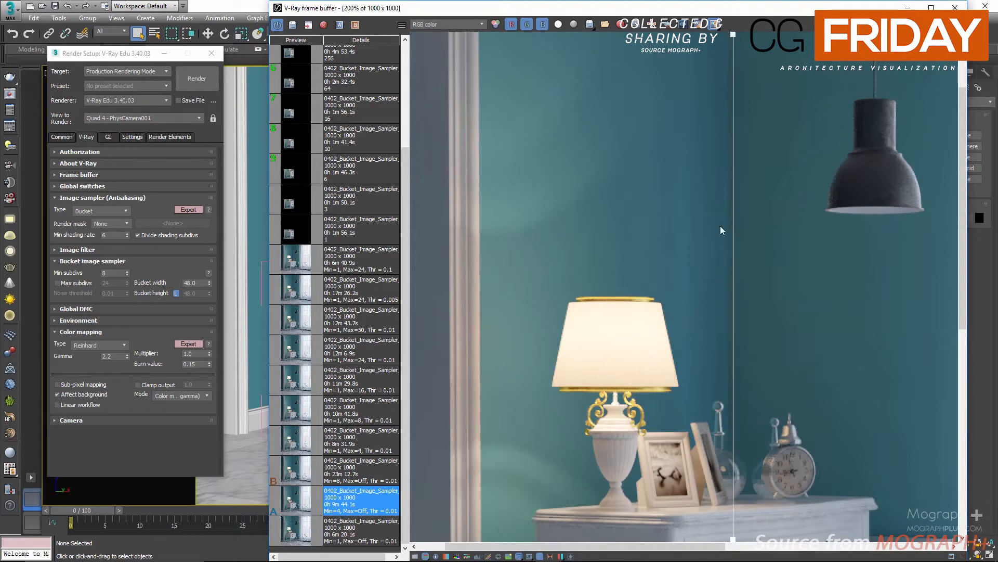
left_click(715, 23)
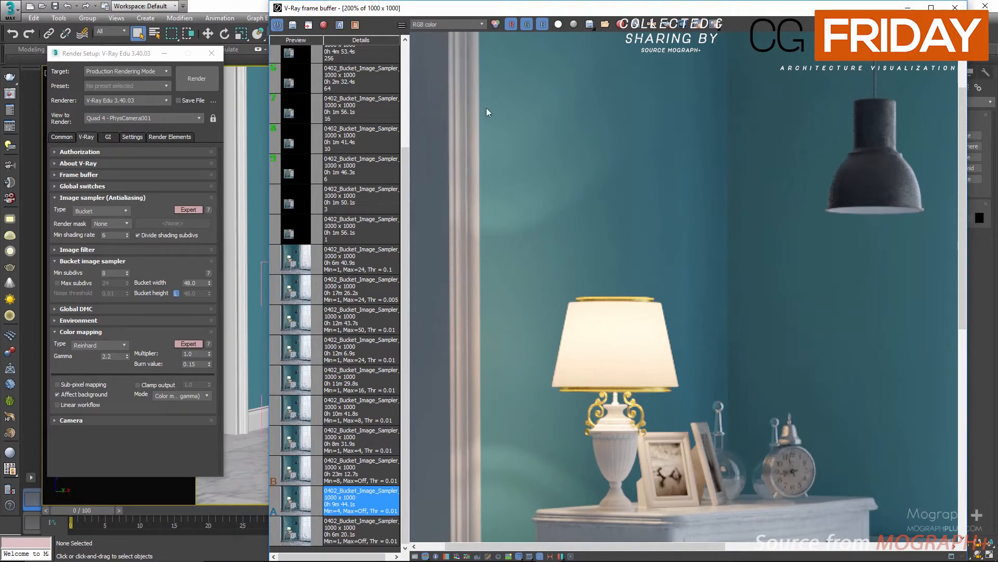
Enable Max subdivs, set bucket Min subdivs to 1 and Max subdivs to 4, and load the Min=1, Max=4 history render
left_click(75, 284)
double_click(110, 272)
type("1")
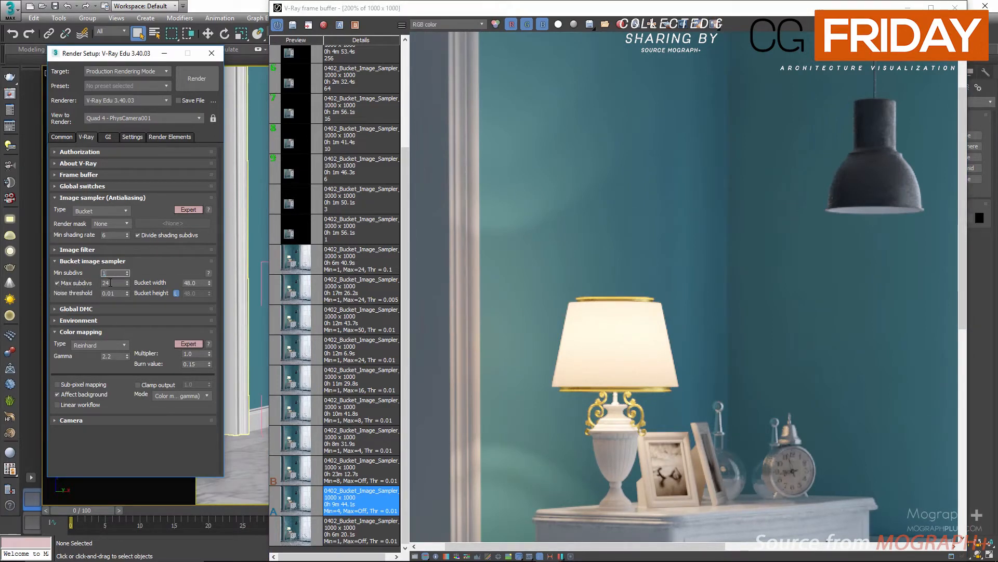
double_click(110, 283)
type("4")
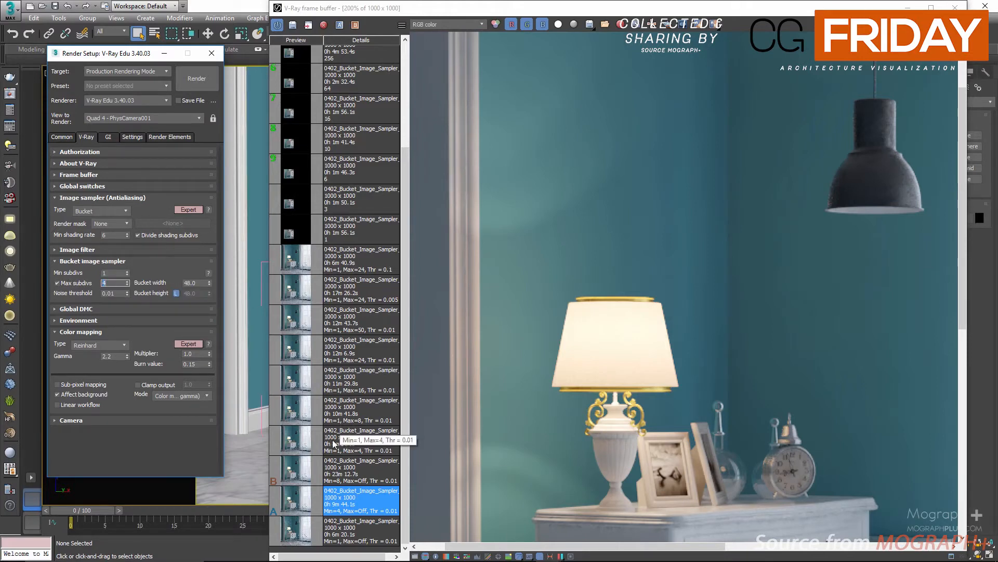
left_click(292, 450)
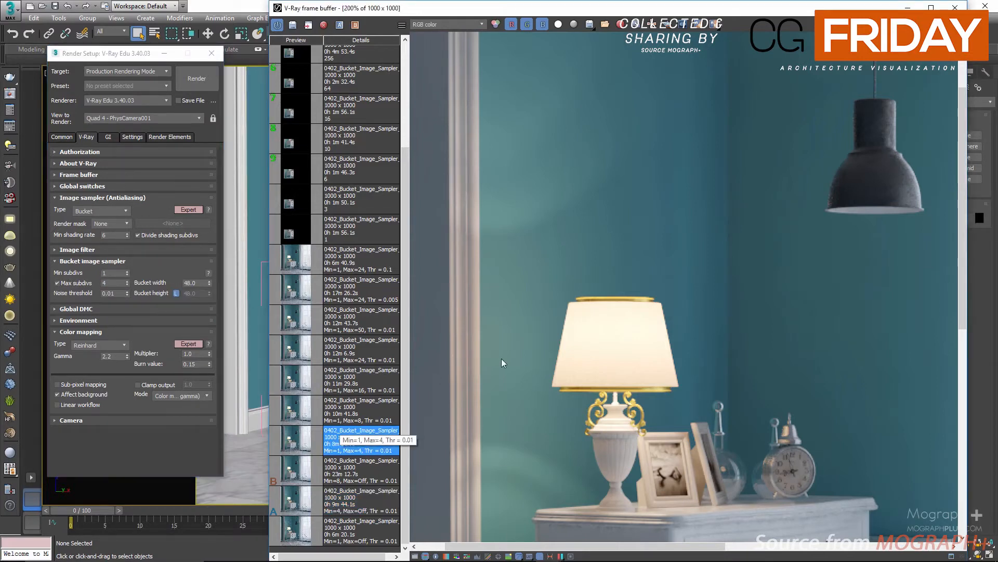
double_click(596, 268)
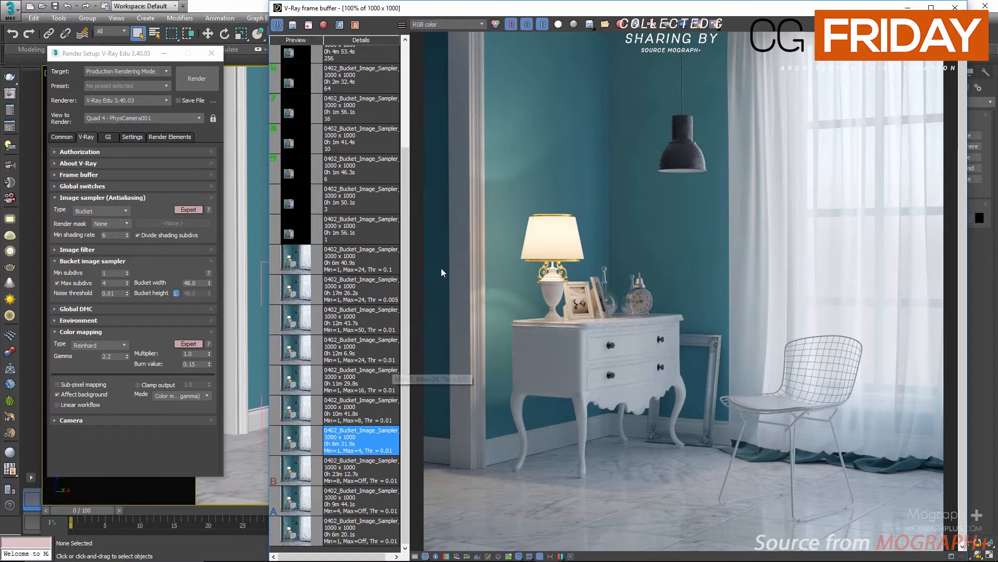
Compare the Min=1, Max=Off history render with the Min=1, Max=4 history render in the frame buffer
double_click(507, 218)
double_click(531, 325)
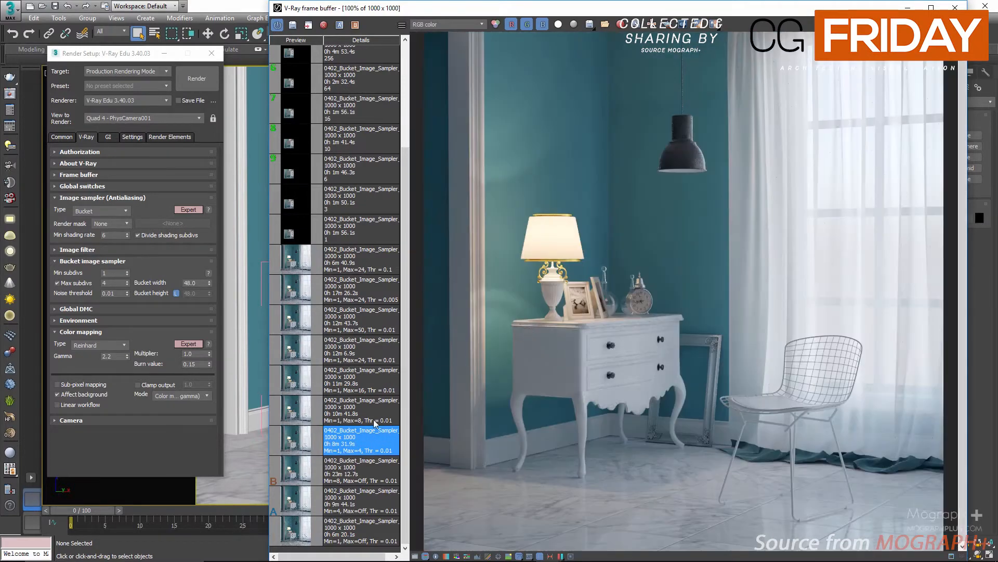
left_click(302, 531)
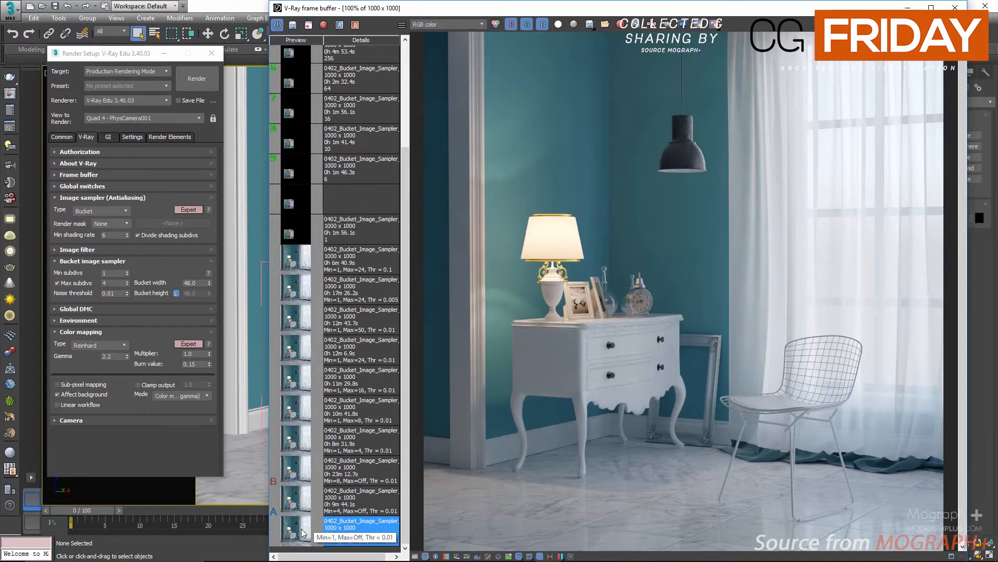
left_click(294, 442)
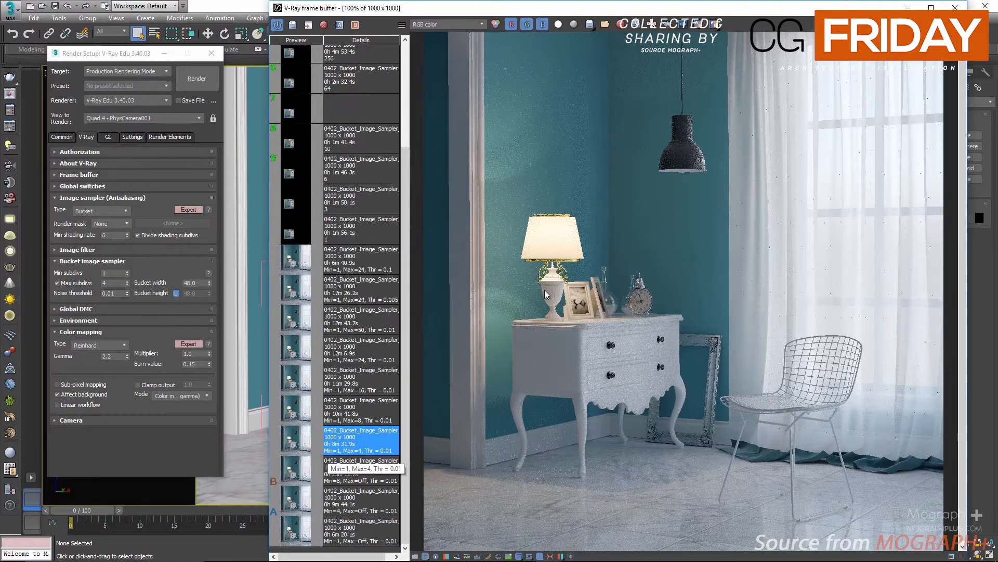
Show the VRaySampleRate channel of the Min=1, Max=4 render and review the bucket Min and Max subdivs settings
left_click(467, 24)
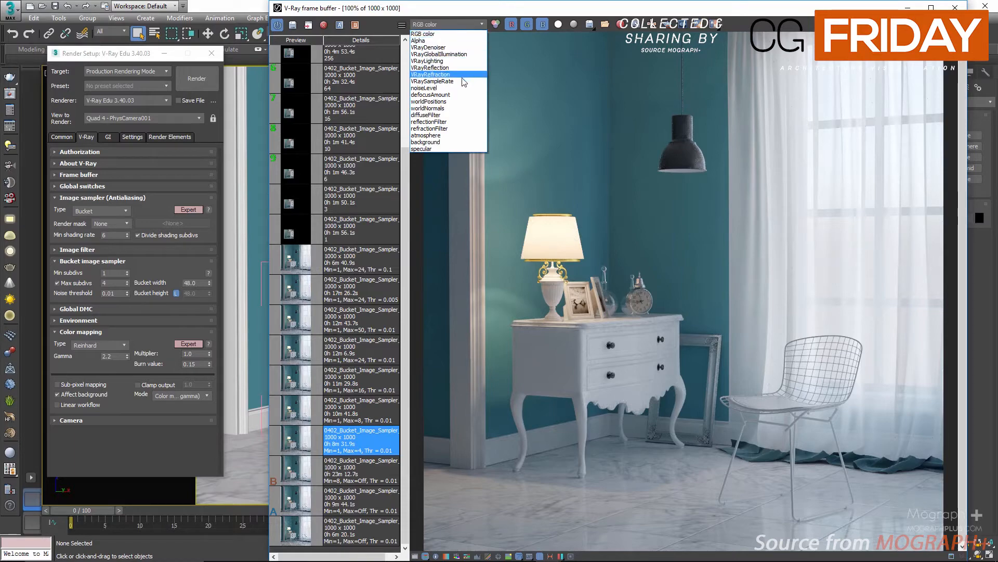
left_click(462, 81)
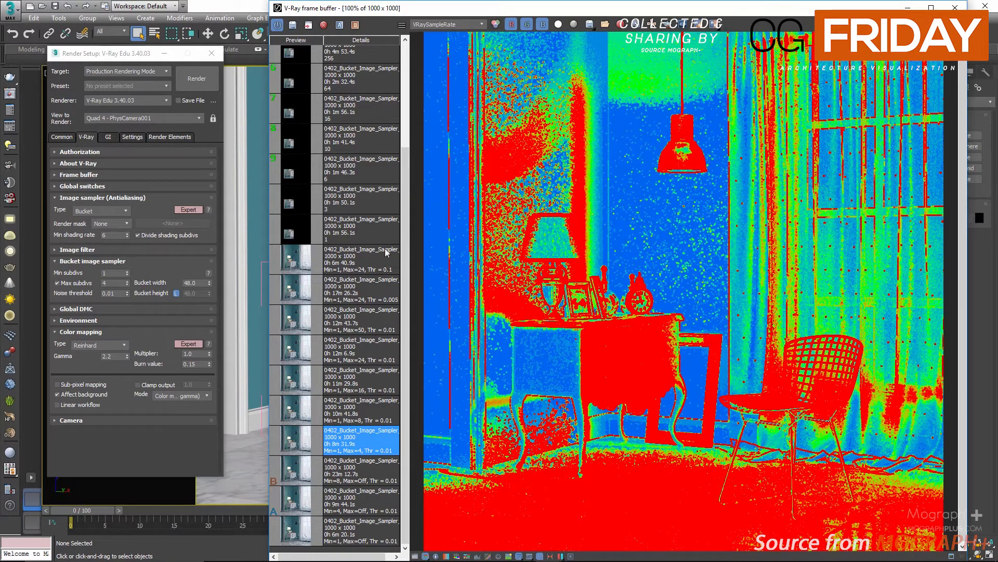
double_click(112, 273)
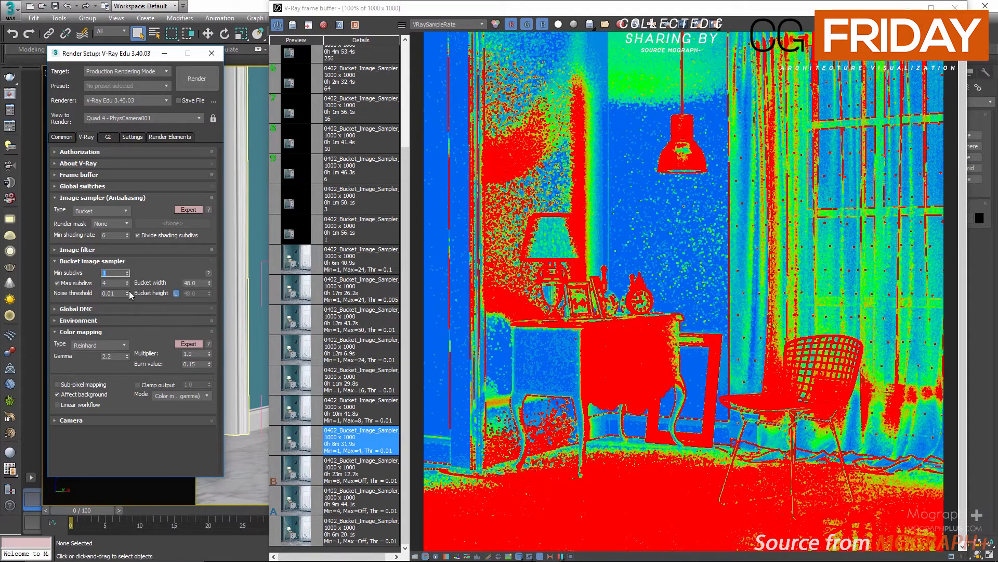
left_click(110, 293)
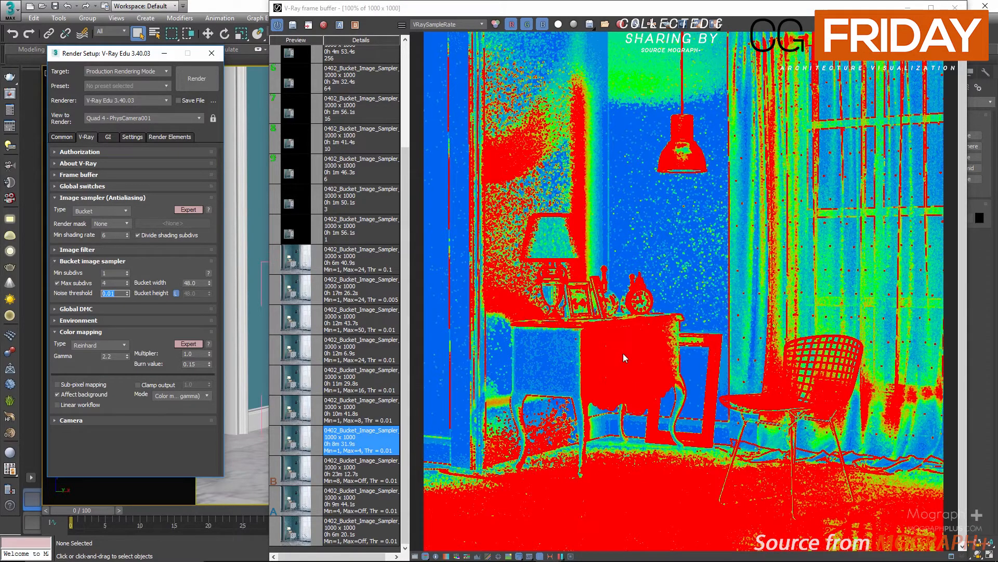
left_click(111, 281)
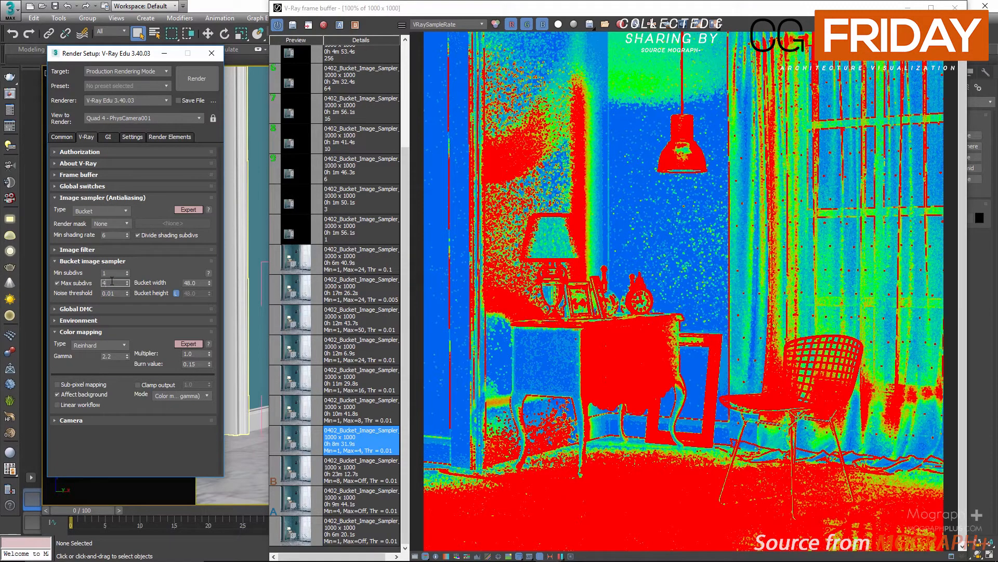
Load the Min=1, Max=8 history render in the sample rate view, then return to the RGB color channel
left_click(294, 416)
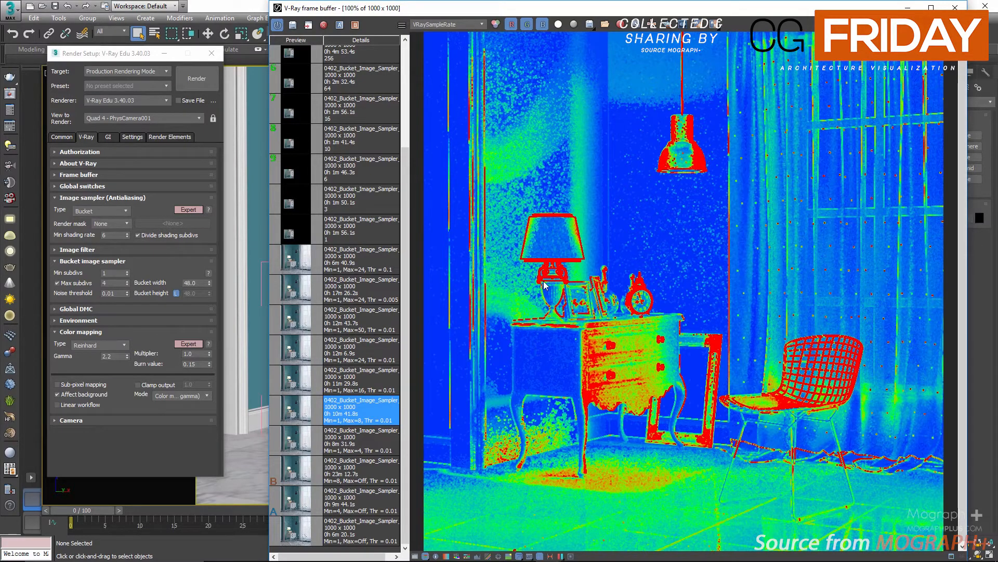
left_click(445, 24)
left_click(435, 33)
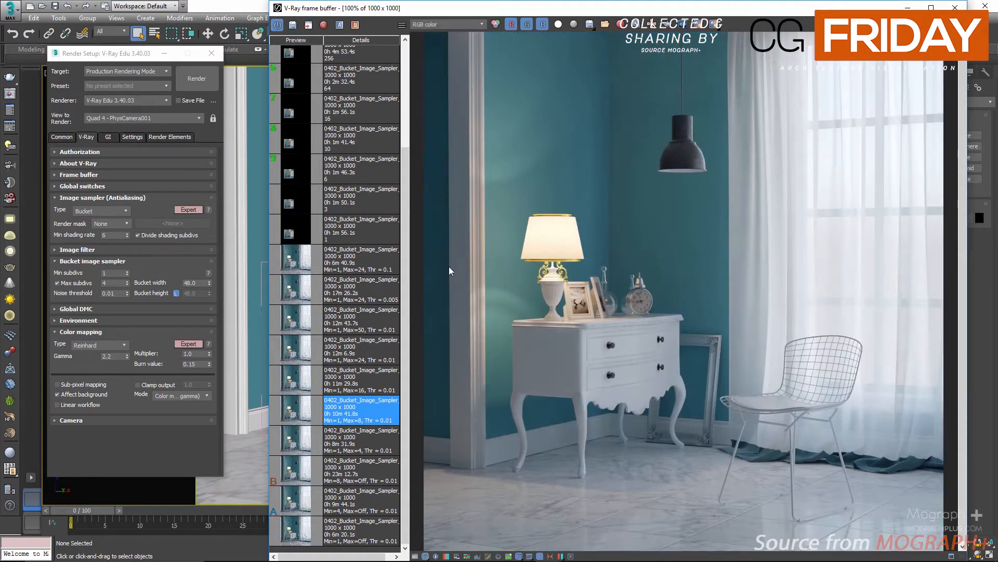
Compare the Min=1, Max=4 and Min=1, Max=8 renders in A/B split view, moving the split line across the lamp
left_click(378, 443)
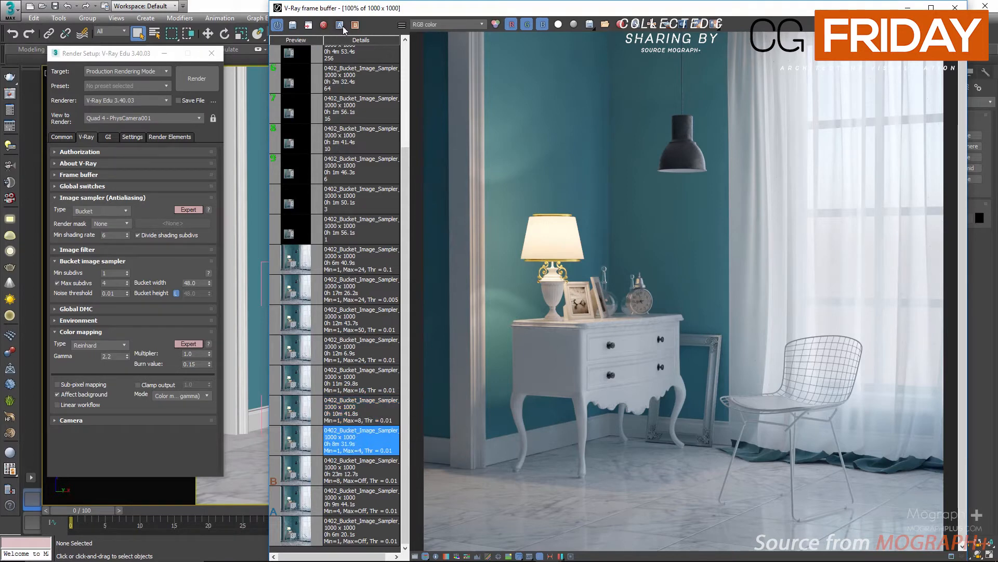
left_click(379, 412)
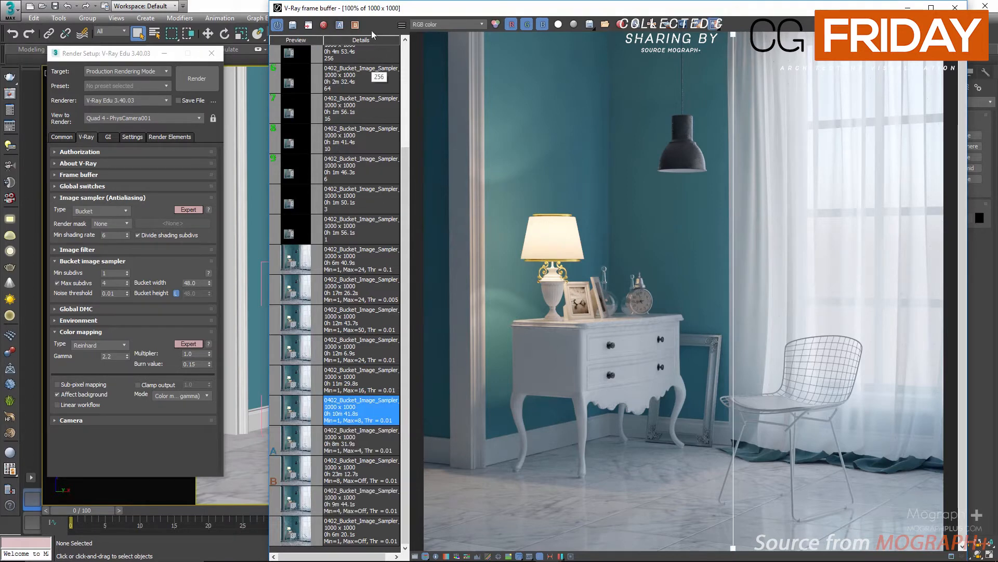
left_click(356, 25)
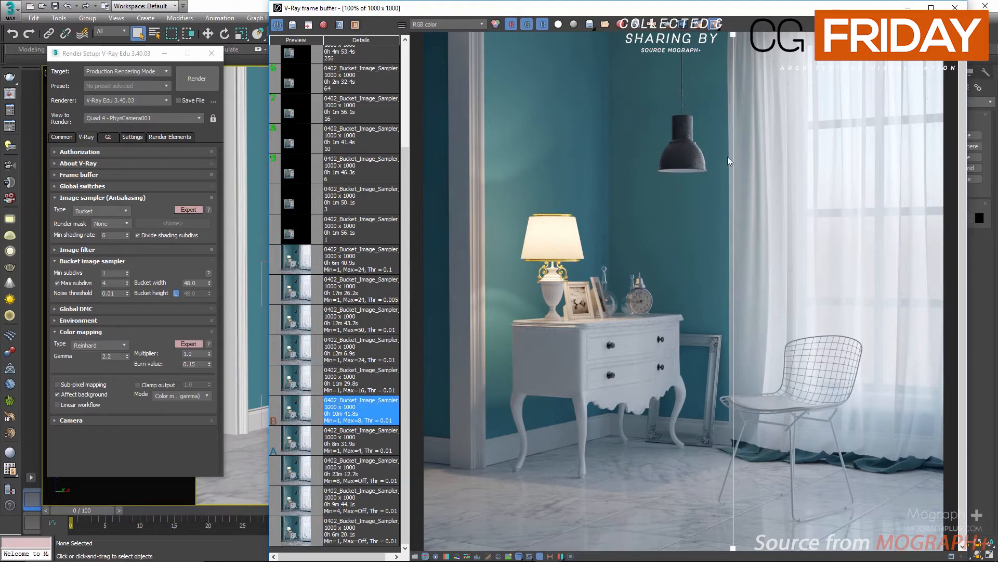
left_click_drag(736, 164, 692, 209)
scroll(508, 178, "up", 1)
middle_click_drag(485, 344, 598, 155)
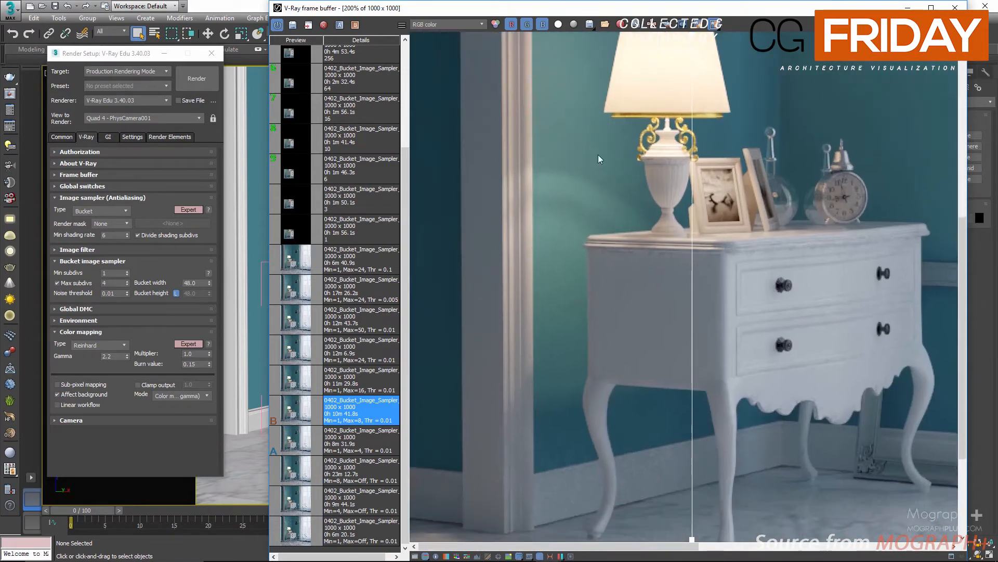
left_click_drag(691, 242, 565, 253)
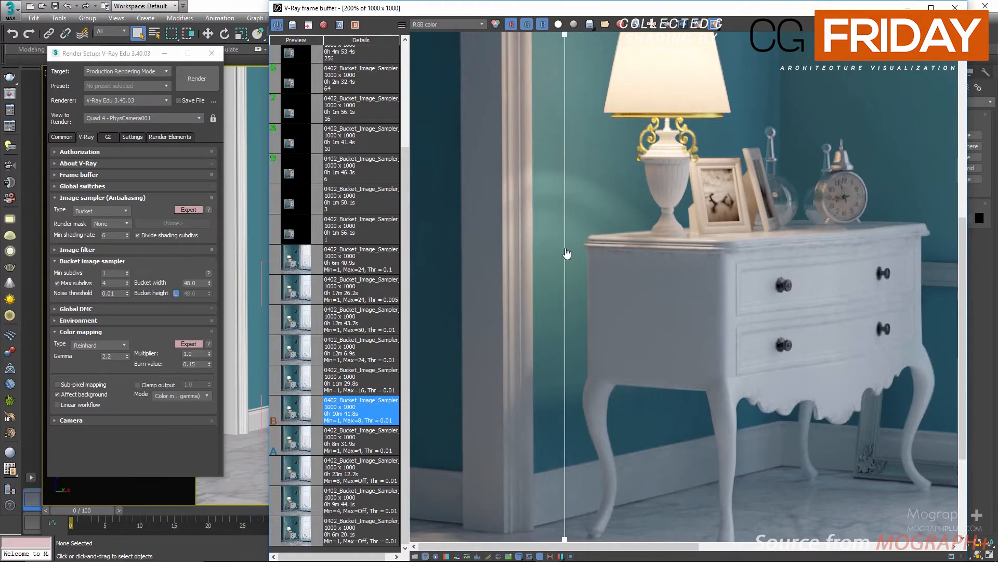
Load the Min=1, Max=16 render and compare its VRaySampleRate channel against the Min=1, Max=8 render
left_click(294, 383)
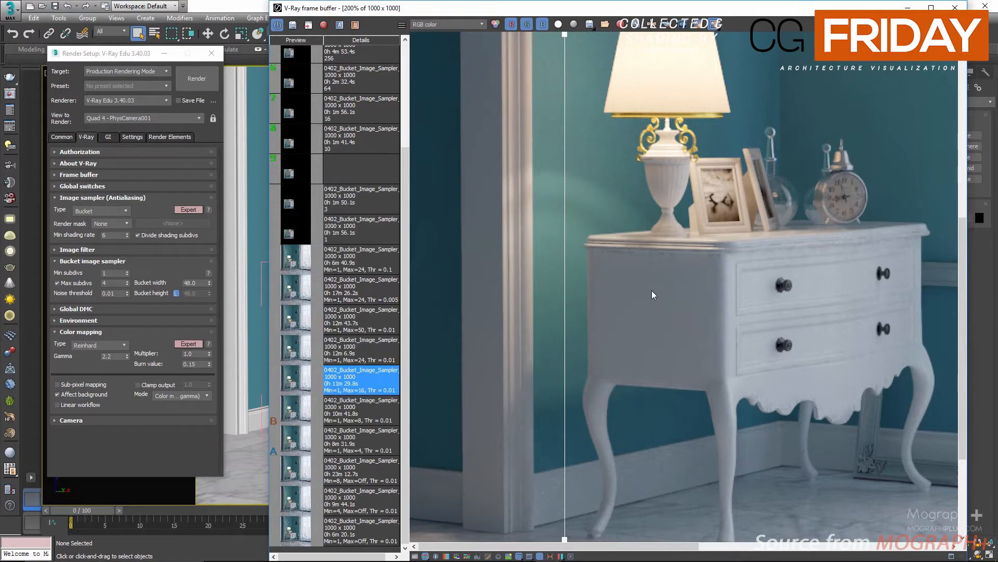
scroll(651, 289, "down", 1)
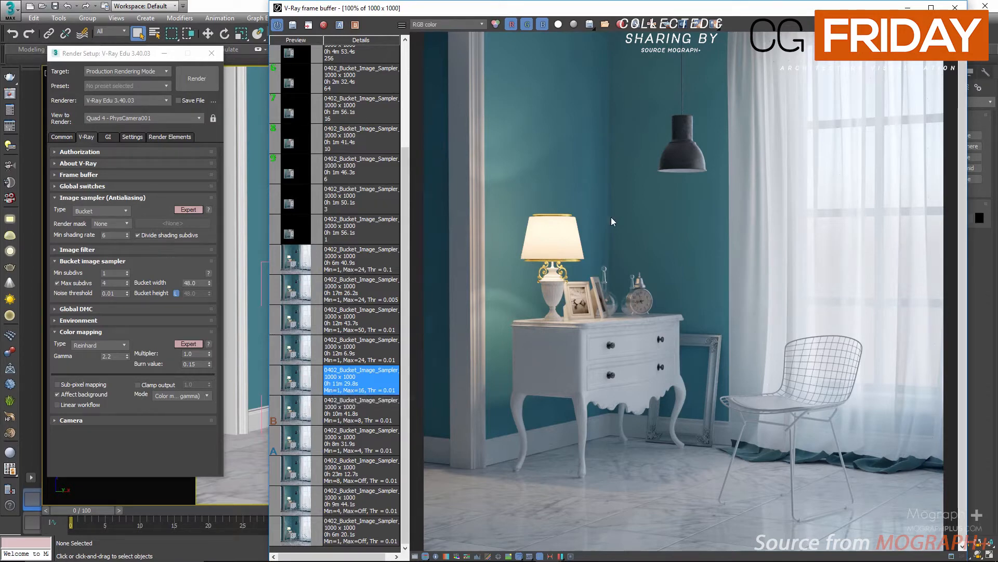
left_click(451, 26)
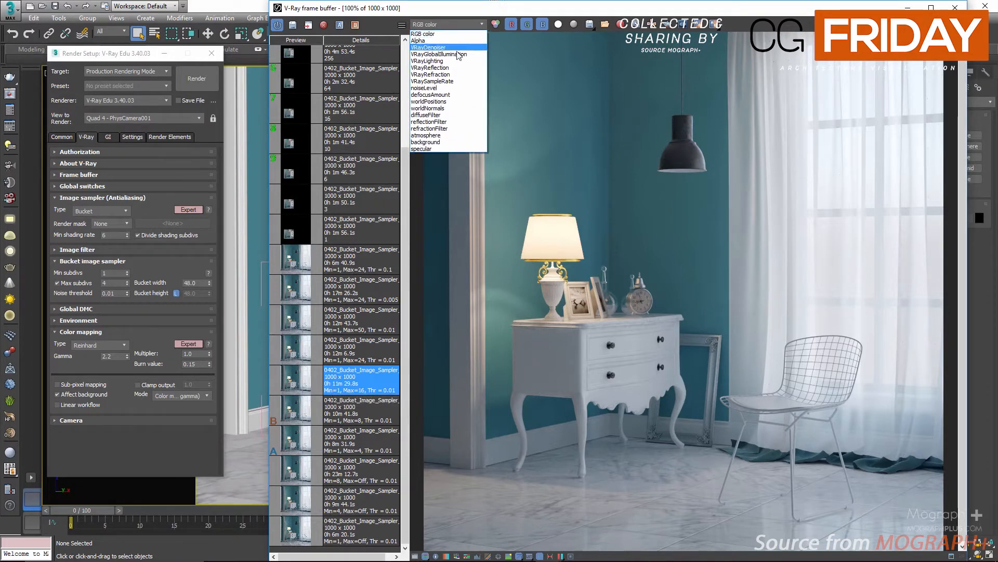
left_click(446, 80)
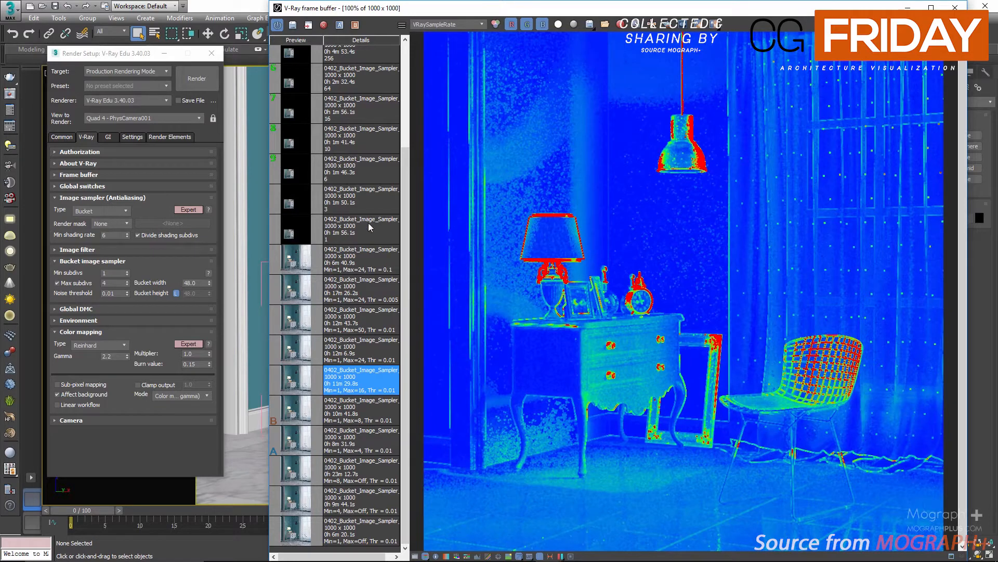
left_click(291, 419)
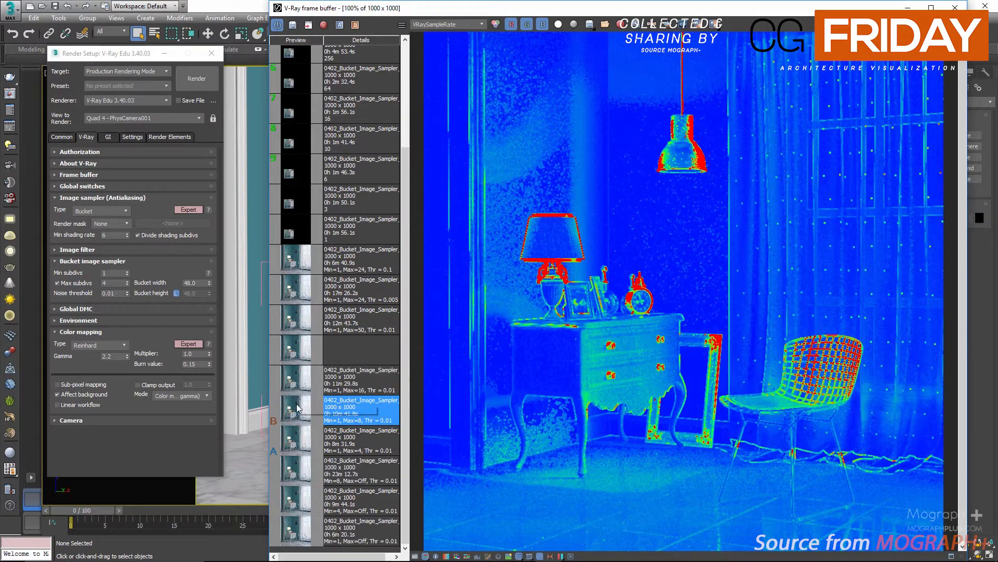
left_click(297, 387)
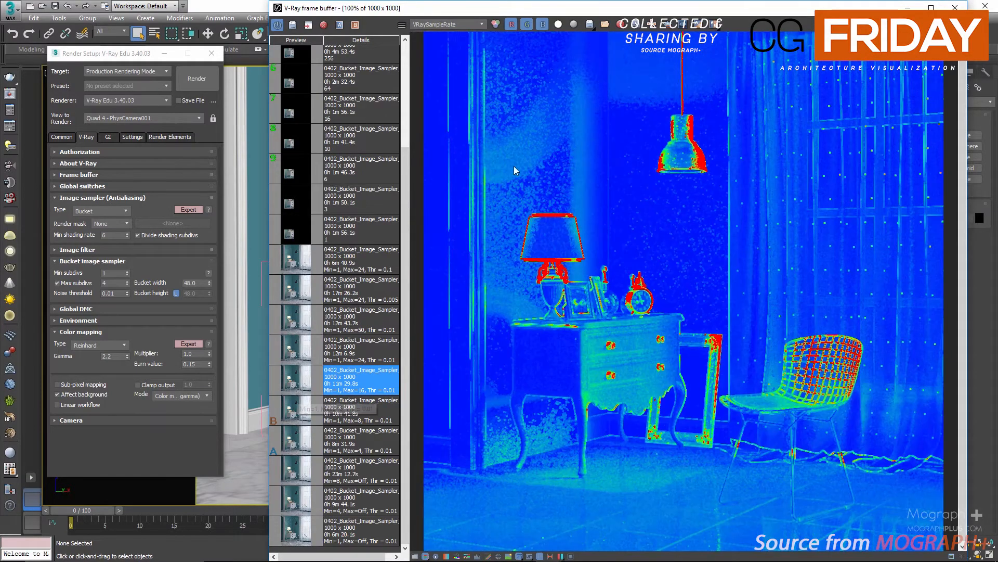
Return to the RGB color channel and inspect the lamp and nightstand closely on the Min=1, Max=16 and Min=1, Max=24 renders
left_click(456, 24)
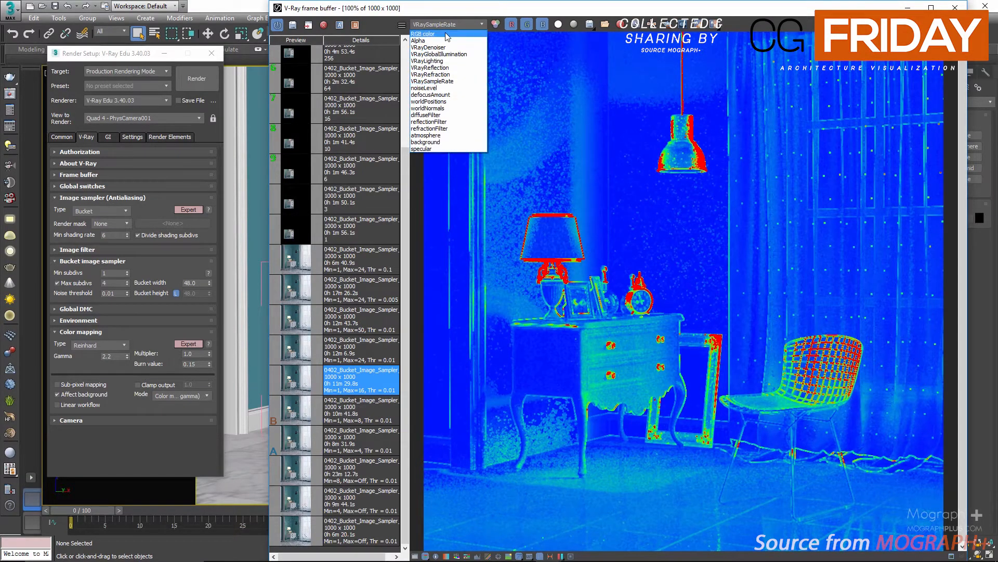
left_click(445, 32)
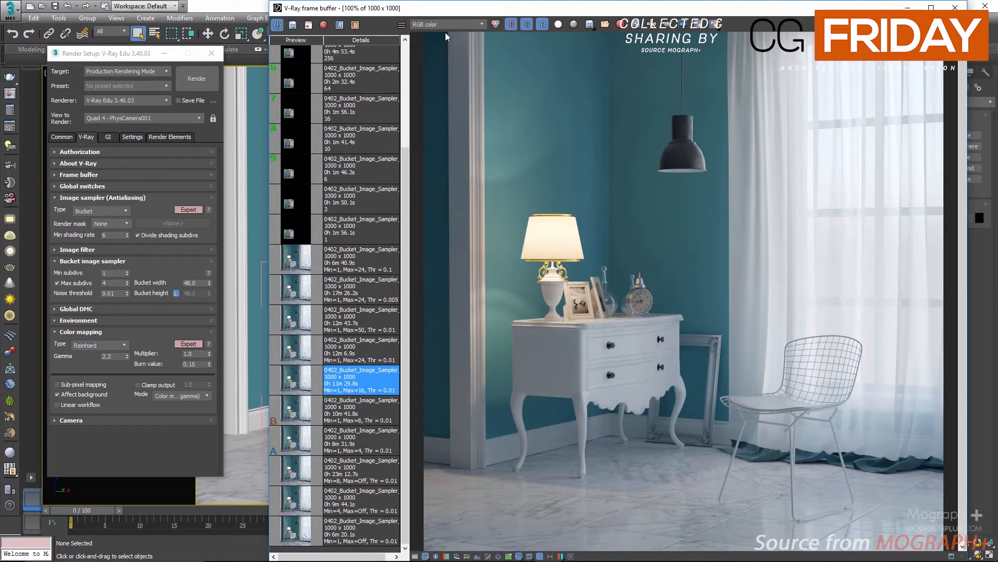
scroll(555, 195, "up", 2)
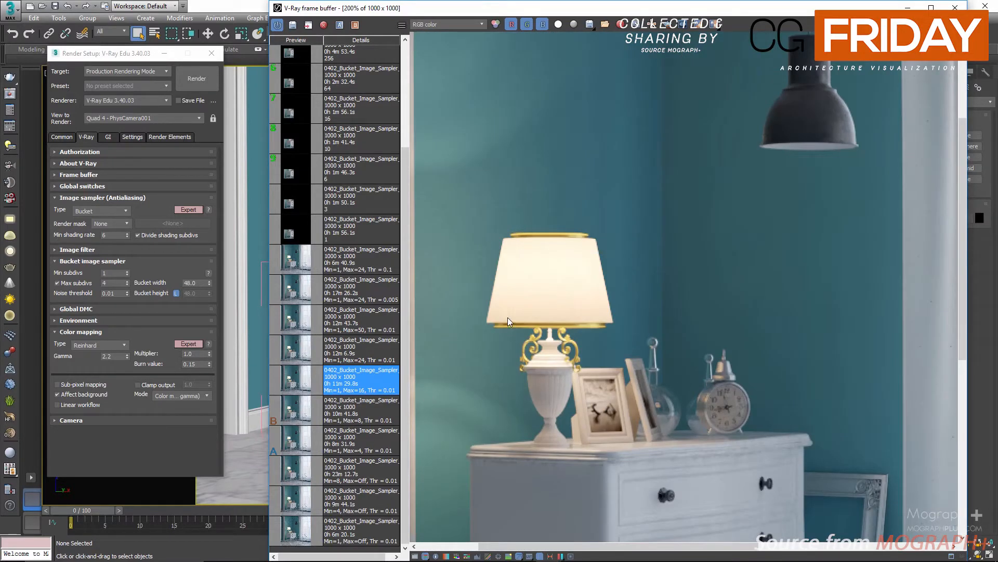
middle_click_drag(489, 331, 602, 303)
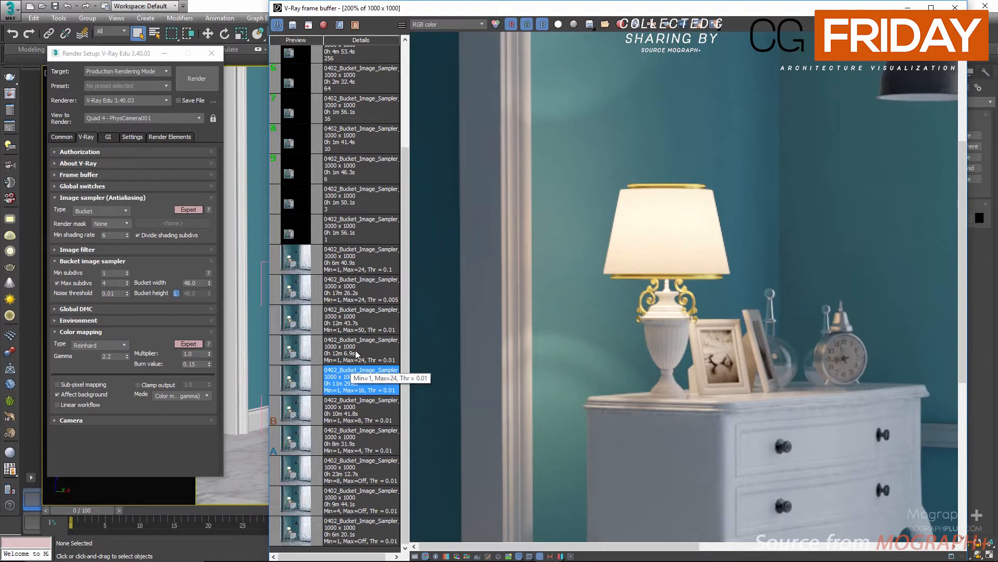
left_click(290, 356)
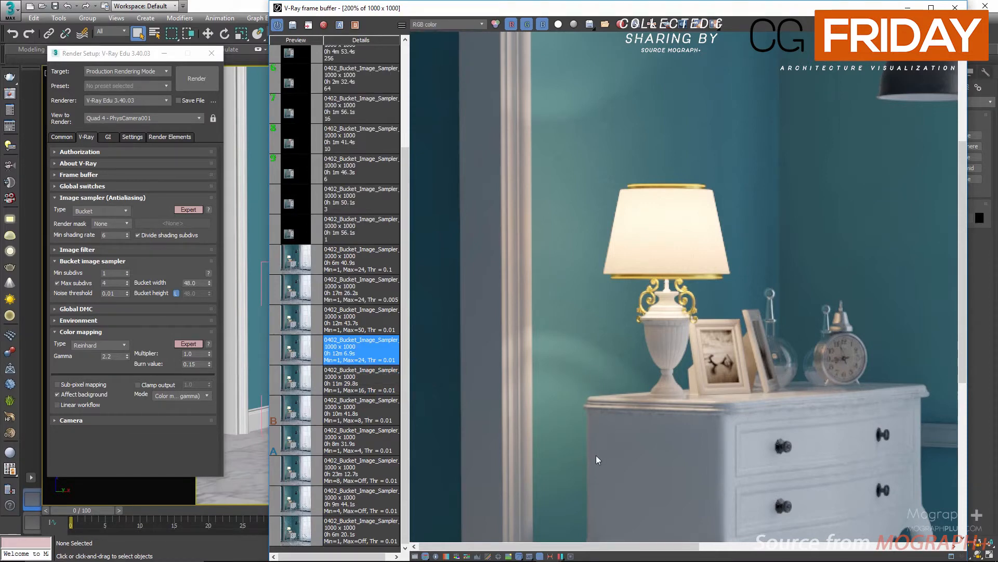
middle_click_drag(596, 454, 399, 230)
middle_click_drag(555, 125, 639, 284)
scroll(639, 284, "down", 2)
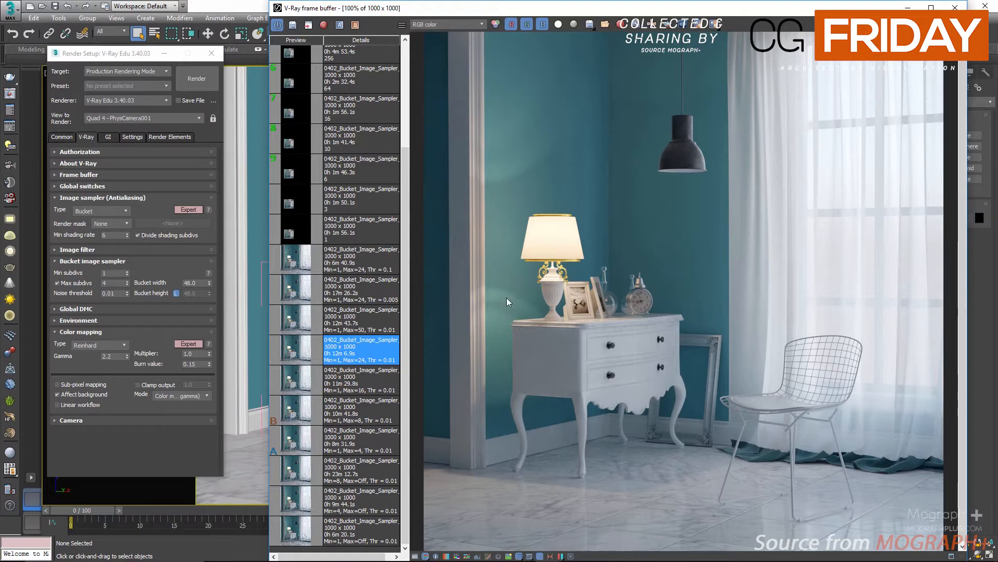
scroll(488, 265, "up", 2)
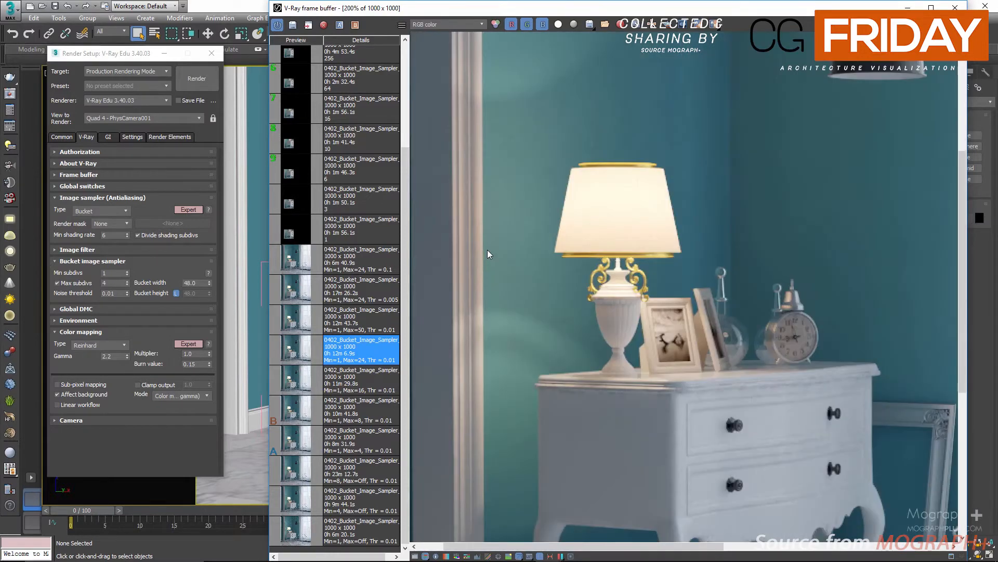
middle_click_drag(542, 343, 488, 109)
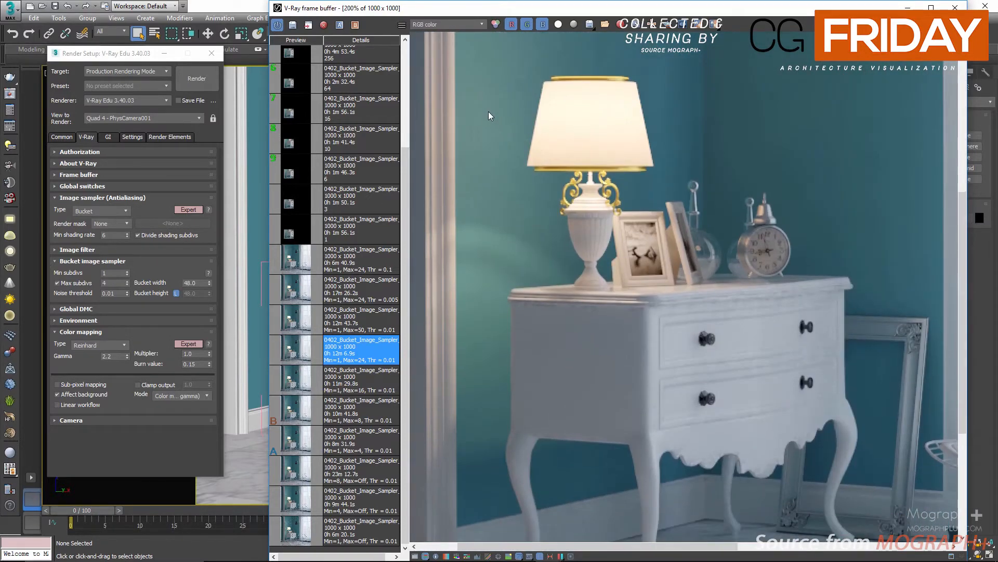
Compare the VRaySampleRate channel of the Max=16 and Max=24 renders, then return to RGB color zoomed on the lamp
left_click(451, 21)
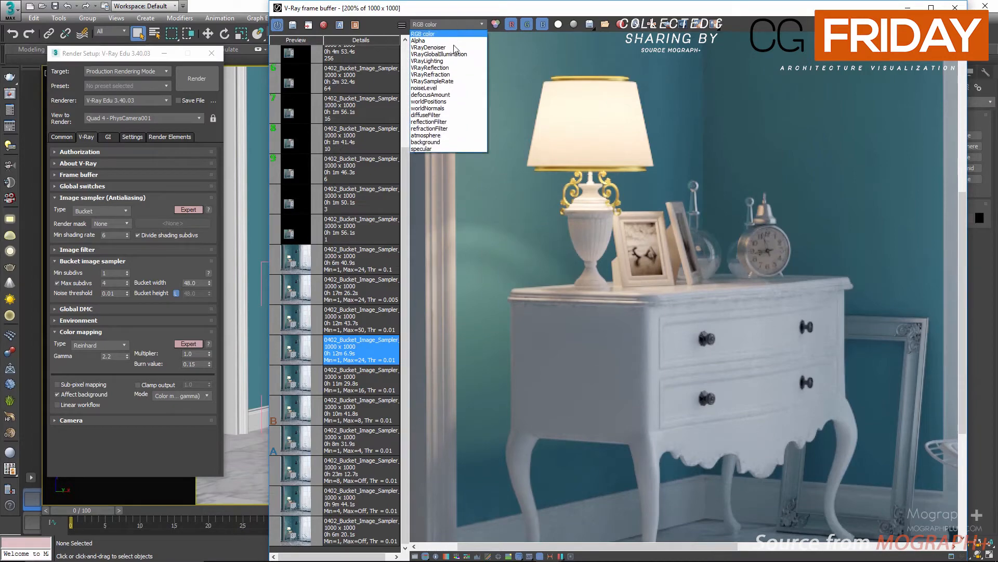
left_click(456, 85)
scroll(565, 169, "down", 2)
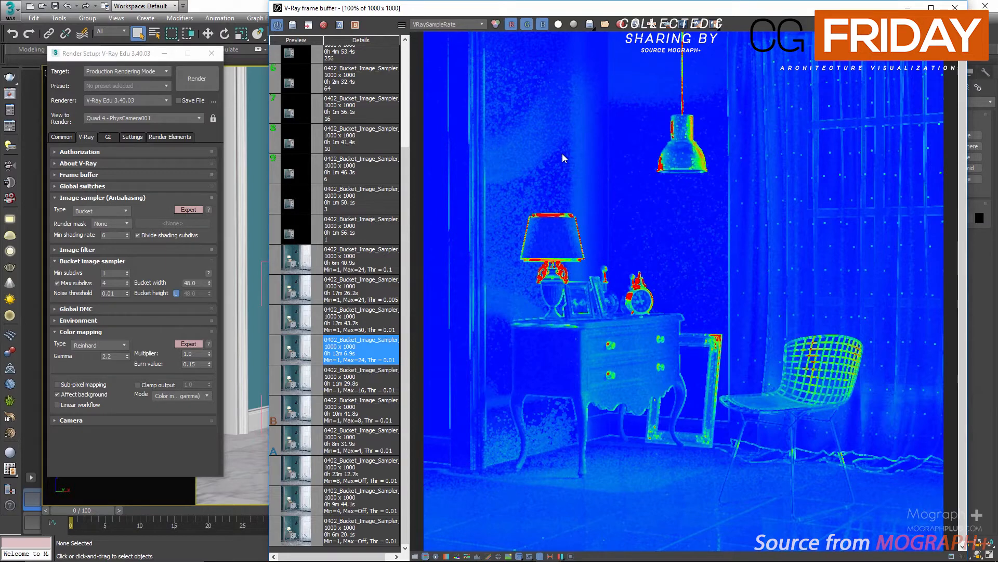
left_click(297, 387)
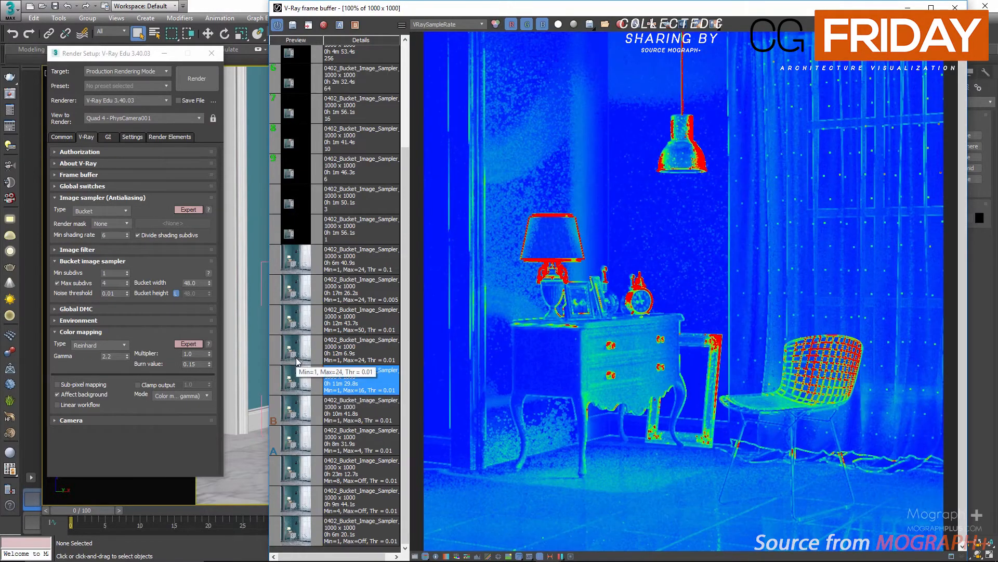
left_click(298, 356)
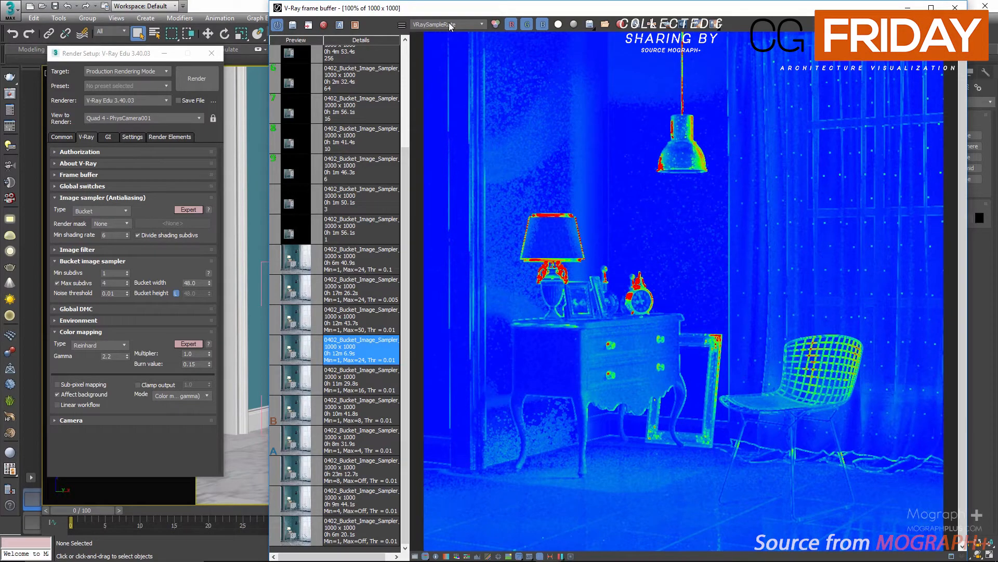
left_click(450, 26)
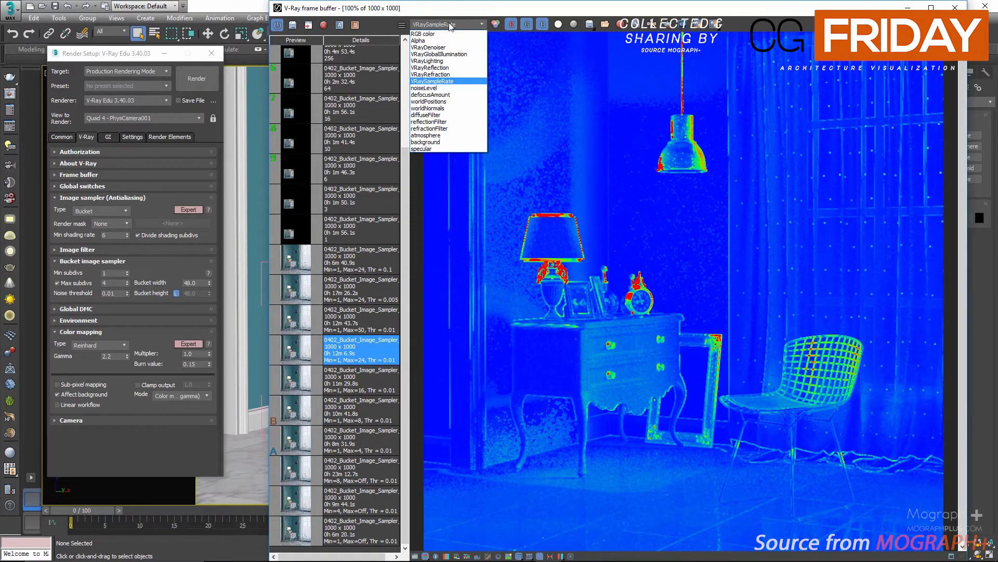
left_click(448, 33)
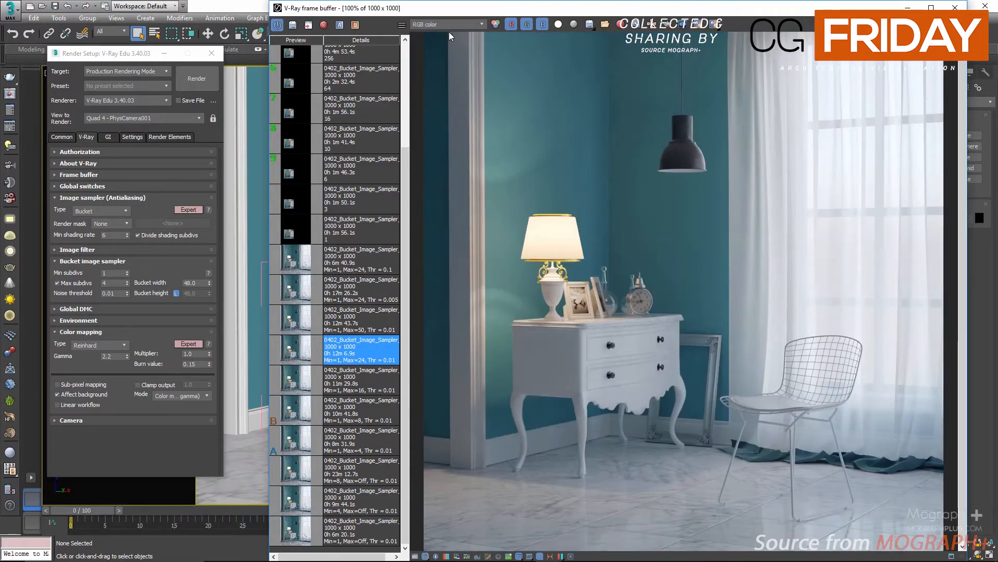
scroll(525, 181, "up", 1)
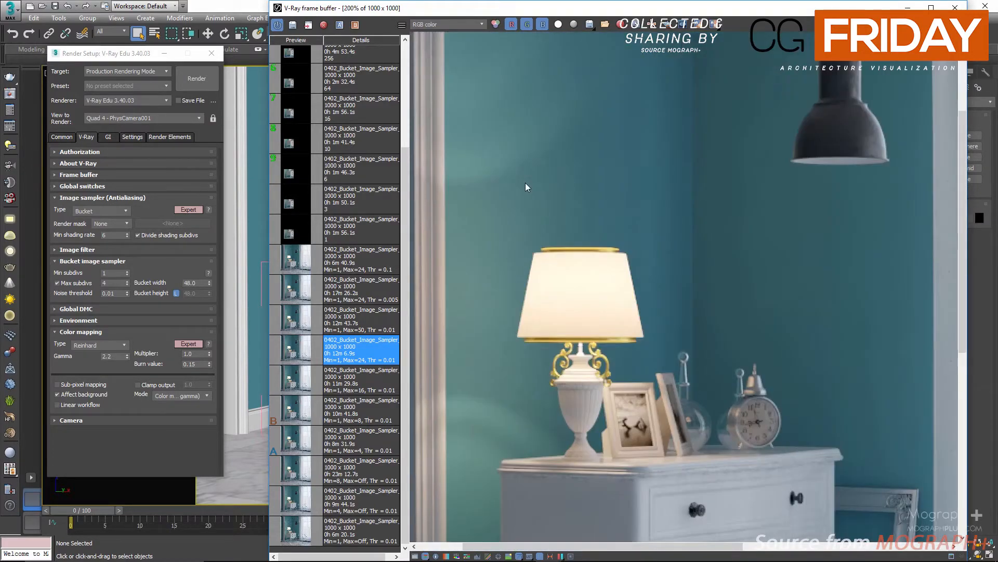
Set the bucket sampler's Max subdivs to 24 and the noise threshold to 0.005
middle_click_drag(581, 426, 516, 235)
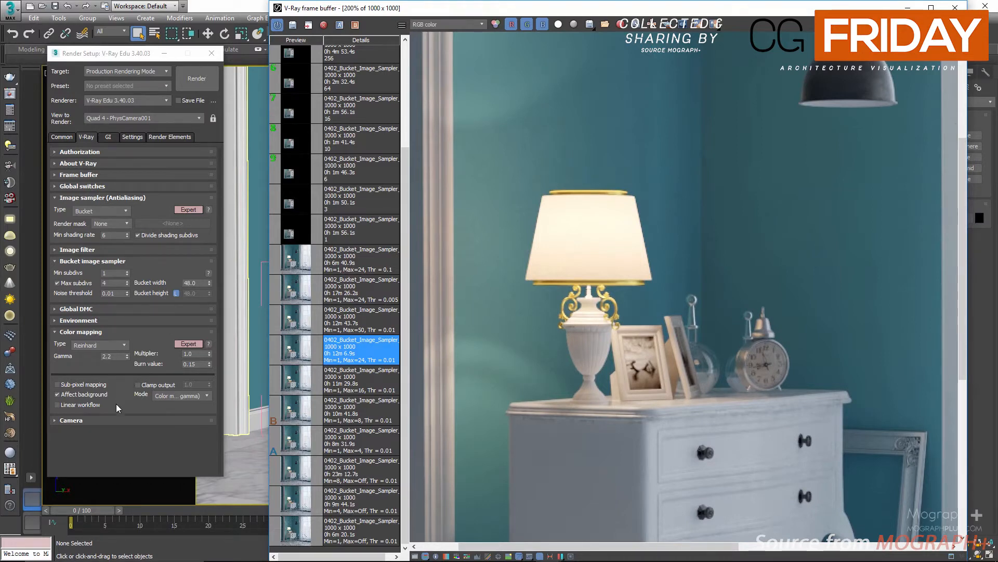
double_click(111, 283)
type("24")
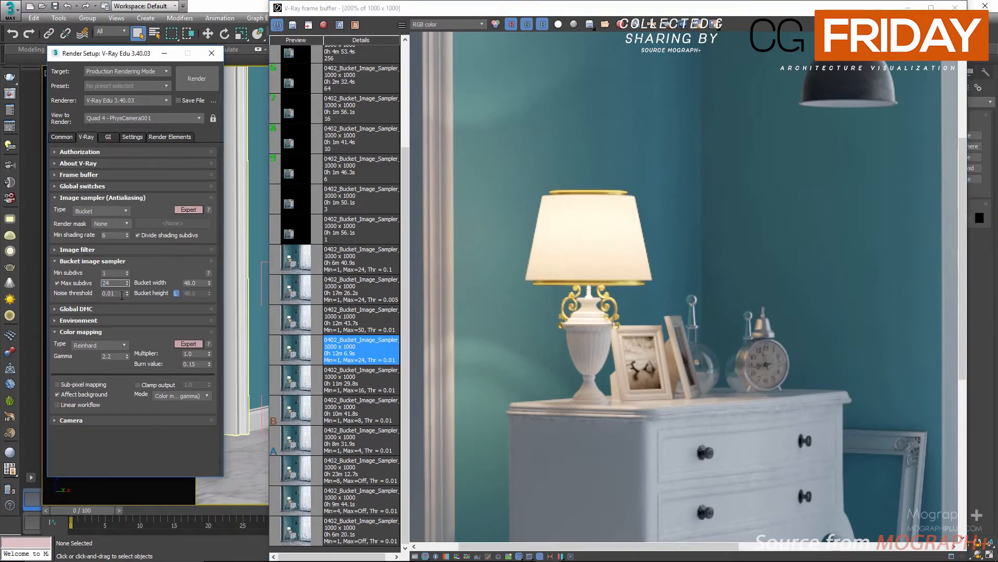
left_click(122, 293)
double_click(121, 294)
Load the Min=1, Max=24, Thr=0.005 render from history and inspect the lamp and nightstand closely
left_click(293, 296)
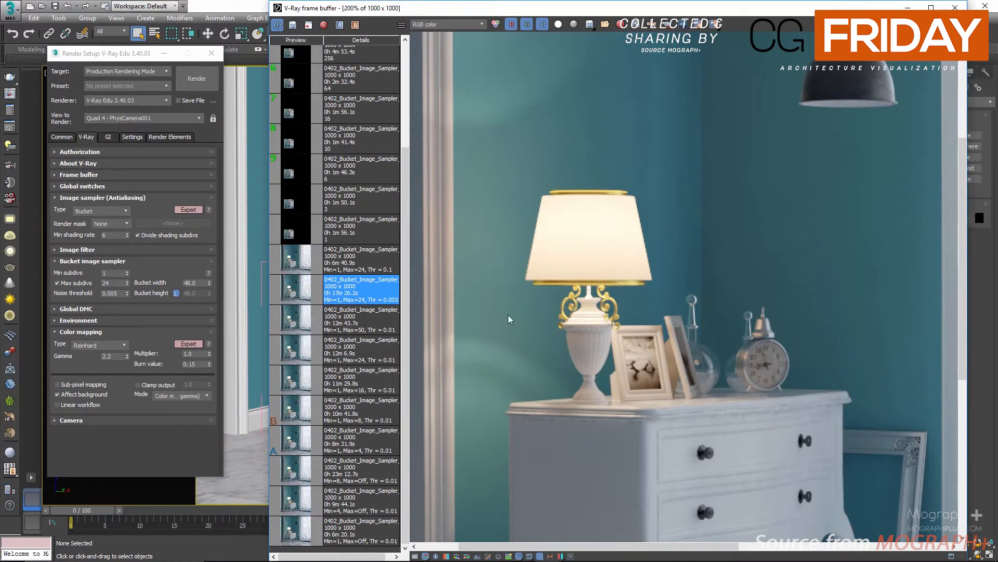
middle_click_drag(508, 318, 508, 221)
middle_click_drag(531, 189, 514, 434)
middle_click_drag(621, 168, 610, 351)
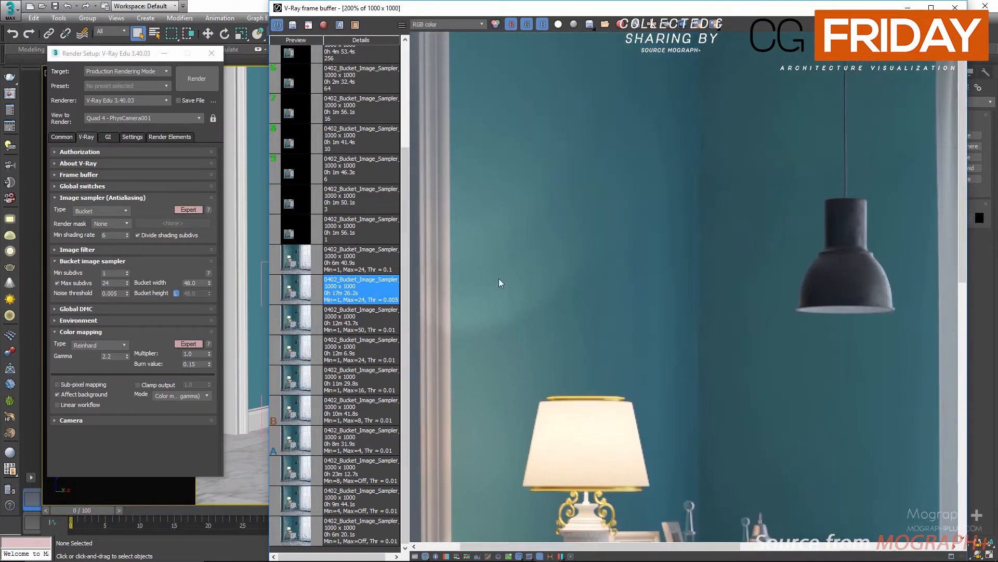
middle_click_drag(498, 279, 569, 98)
mouse_move(586, 442)
middle_mouse_down()
mouse_move(588, 151)
mouse_move(546, 421)
middle_mouse_up()
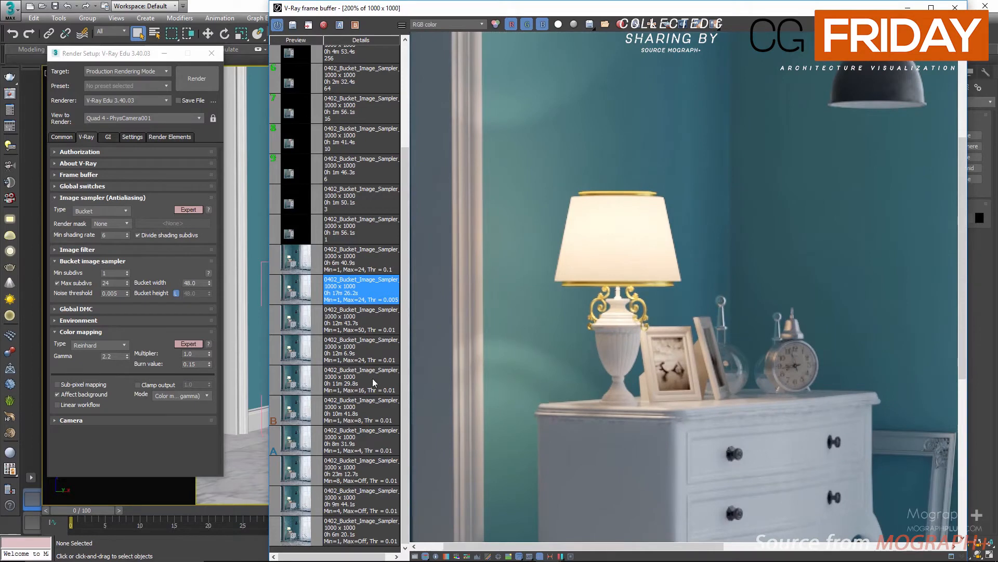
Compare the Thr=0.01 and Thr=0.005 renders in A/B split view, zoomed in on the nightstand legs
left_click(365, 351)
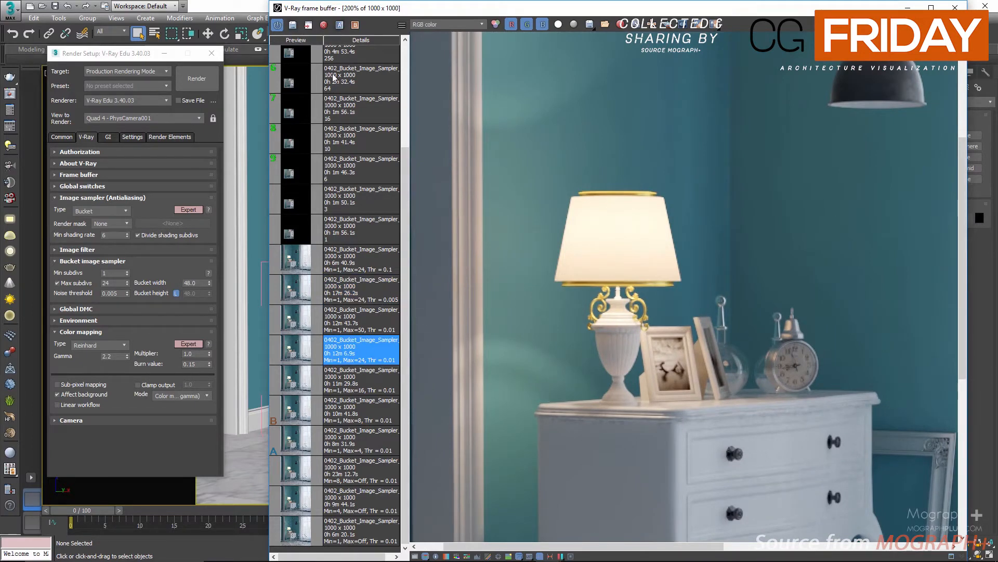
left_click(382, 288)
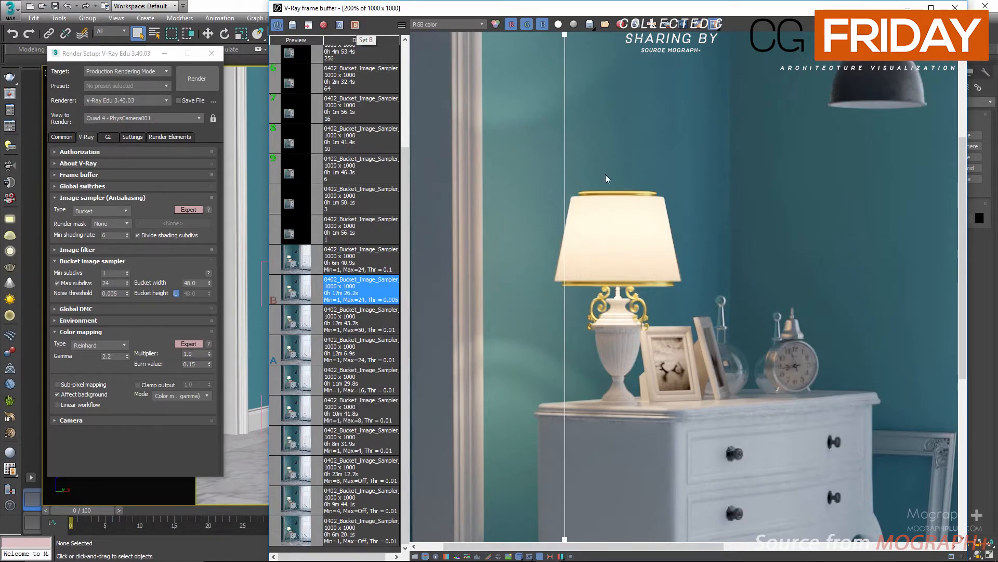
left_click_drag(558, 150, 741, 159)
left_click_drag(672, 162, 509, 190)
middle_click_drag(562, 320, 557, 52)
scroll(572, 312, "up", 2)
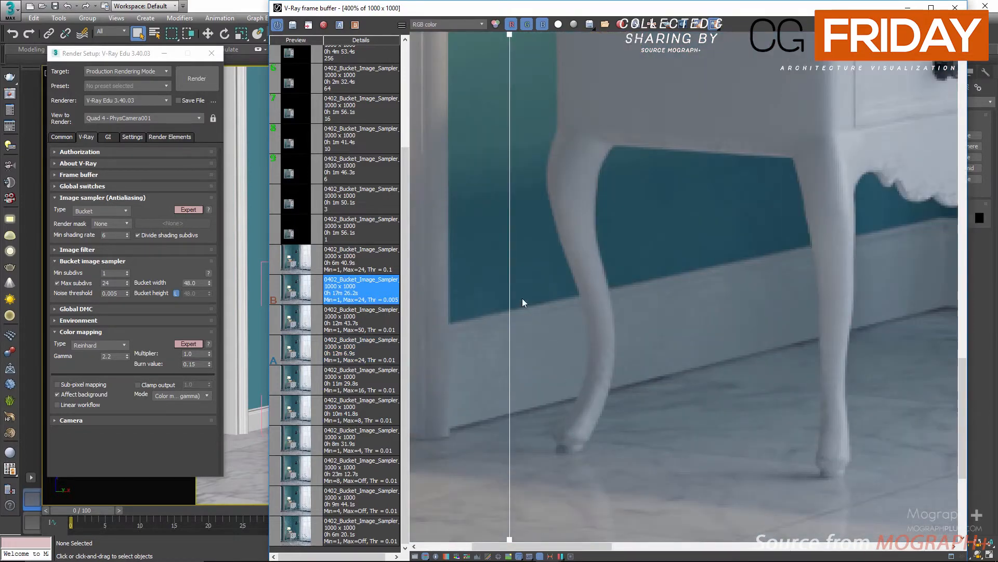
left_click_drag(483, 310, 476, 329)
Compare the VRayReflection channel of both renders across the nightstand with the split line
left_click(448, 24)
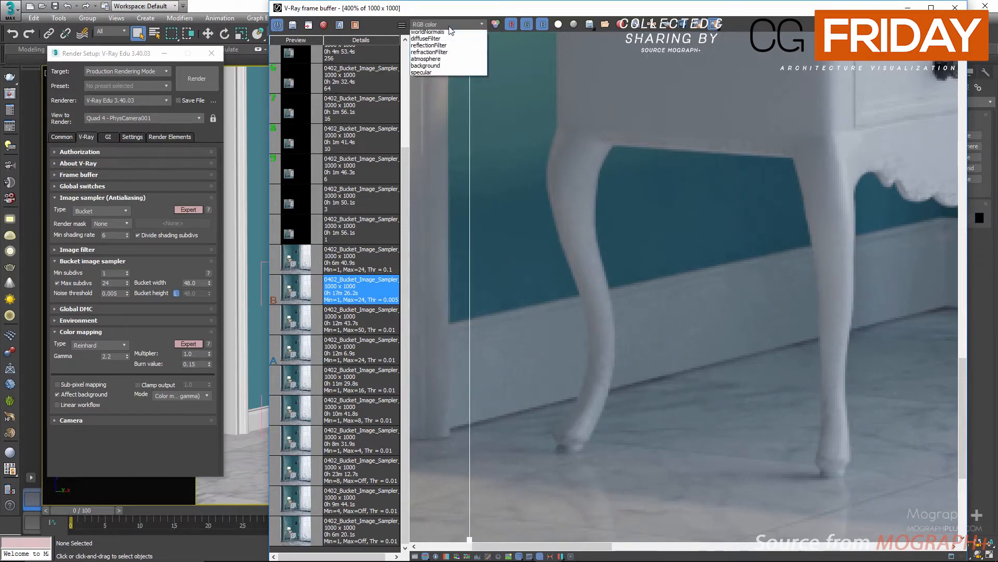
left_click(455, 68)
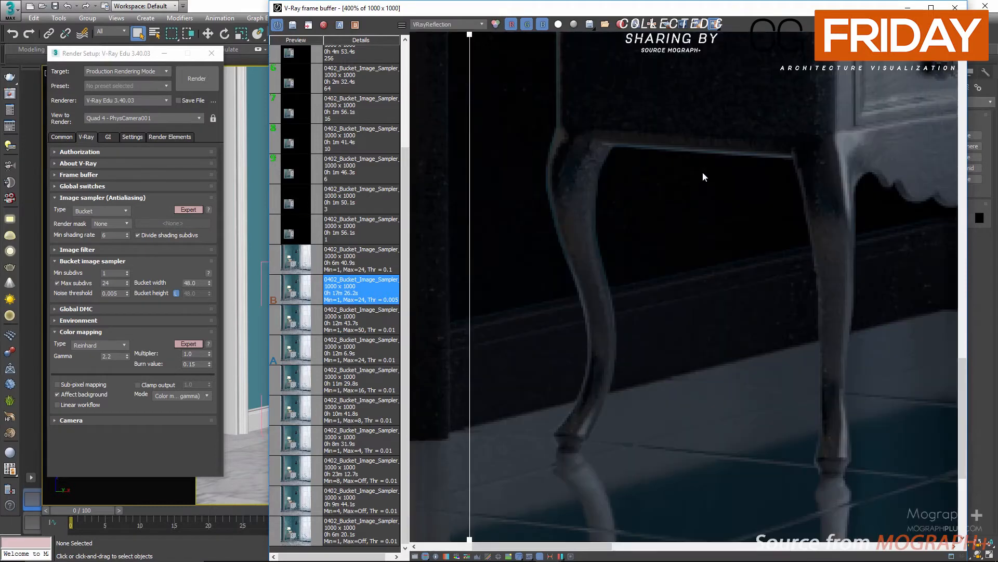
scroll(703, 173, "down", 2)
scroll(664, 261, "up", 1)
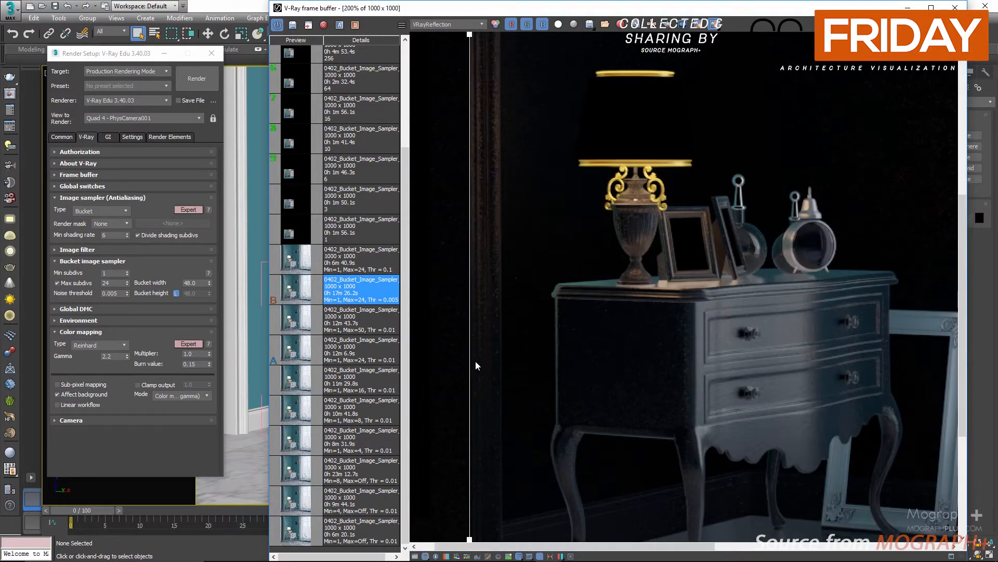
left_click_drag(475, 360, 521, 359)
scroll(614, 373, "up", 1)
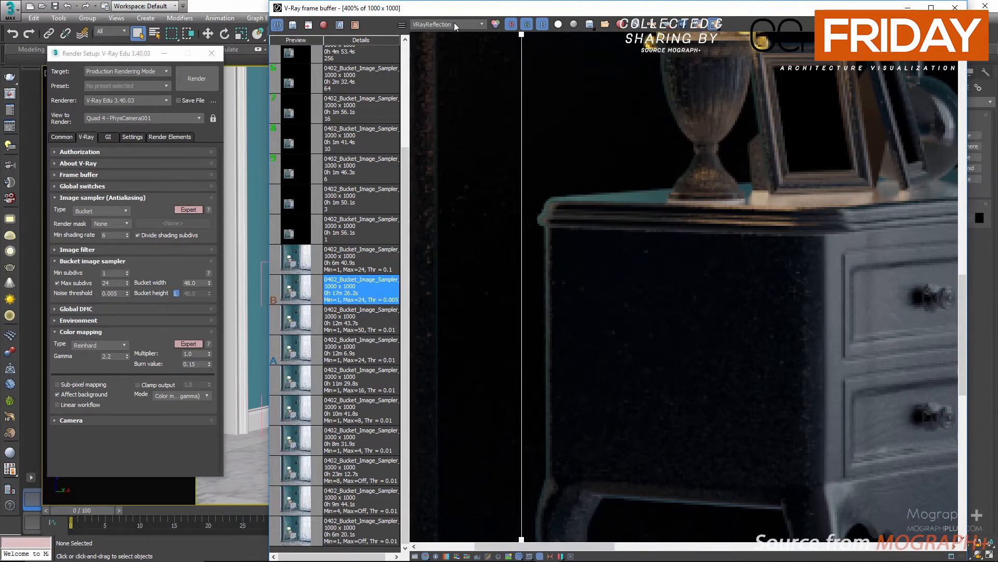
Compare the VRayLighting channel of both renders around the lamp and wall
left_click(454, 23)
left_click(437, 67)
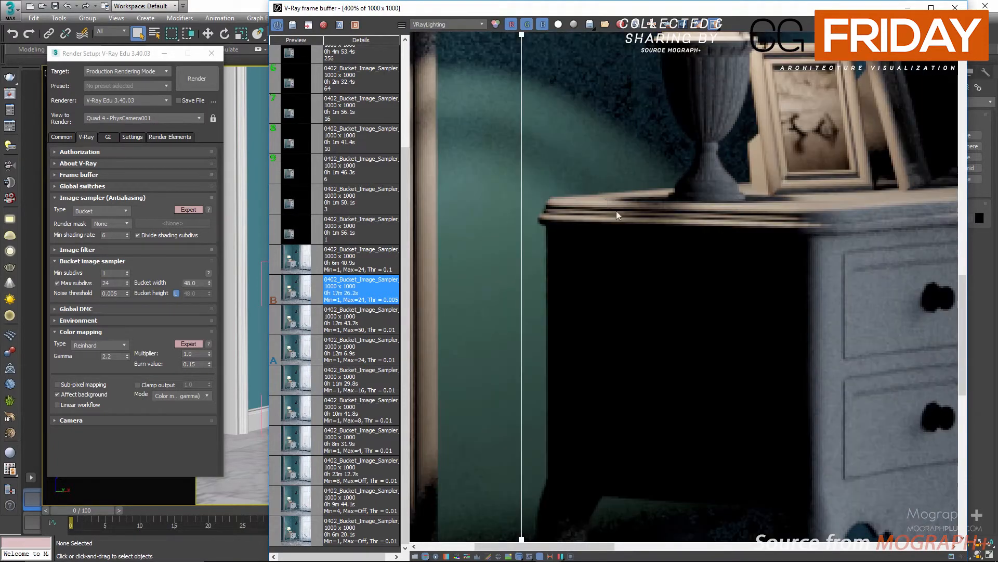
middle_click_drag(616, 211, 529, 129)
middle_click_drag(677, 254, 770, 364)
middle_click_drag(634, 153, 751, 347)
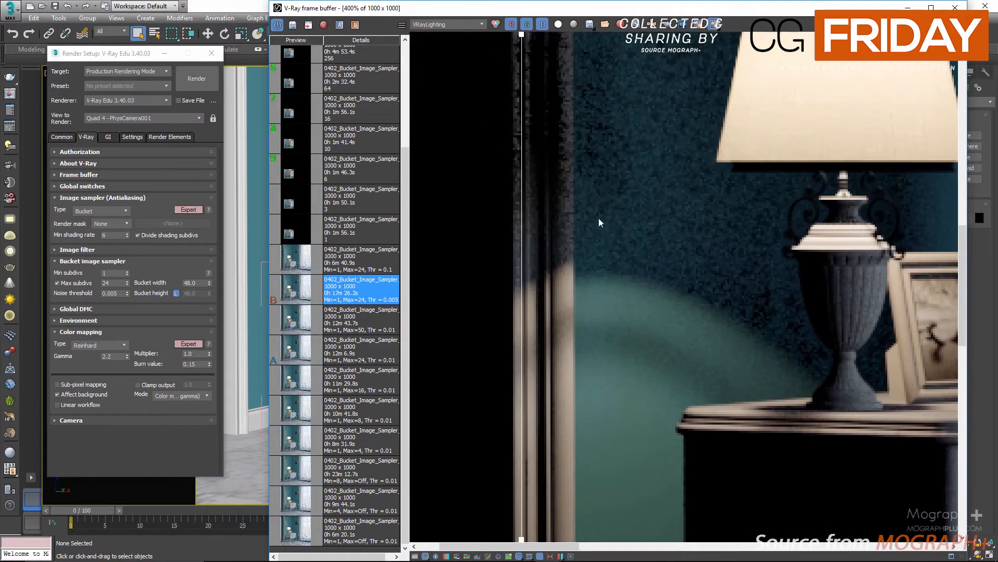
left_click_drag(521, 208, 489, 234)
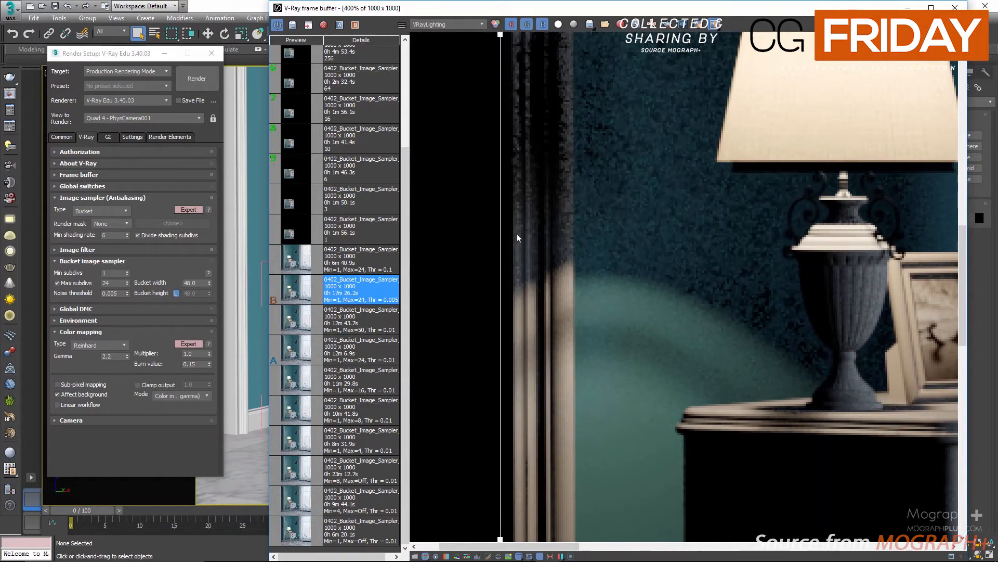
scroll(710, 226, "down", 1)
Compare the VRaySampleRate channel of both renders, moving the split line across the scene
left_click(447, 24)
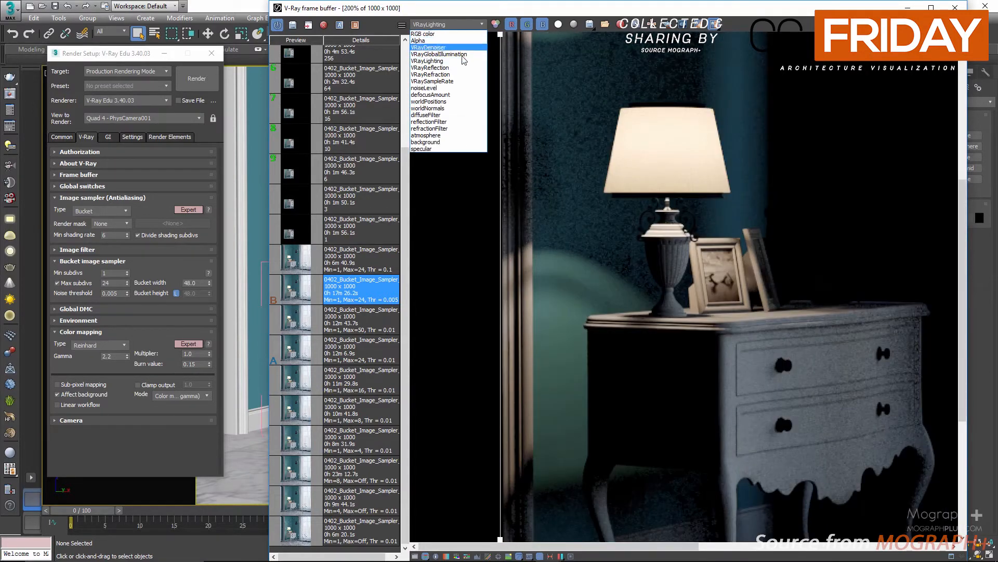
left_click(447, 84)
scroll(576, 155, "down", 1)
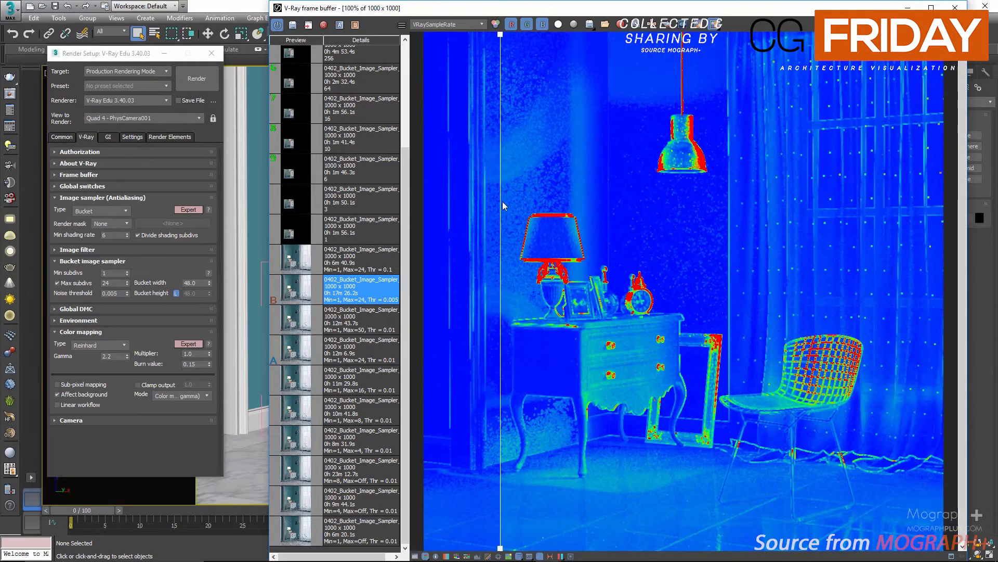
left_click_drag(502, 201, 415, 274)
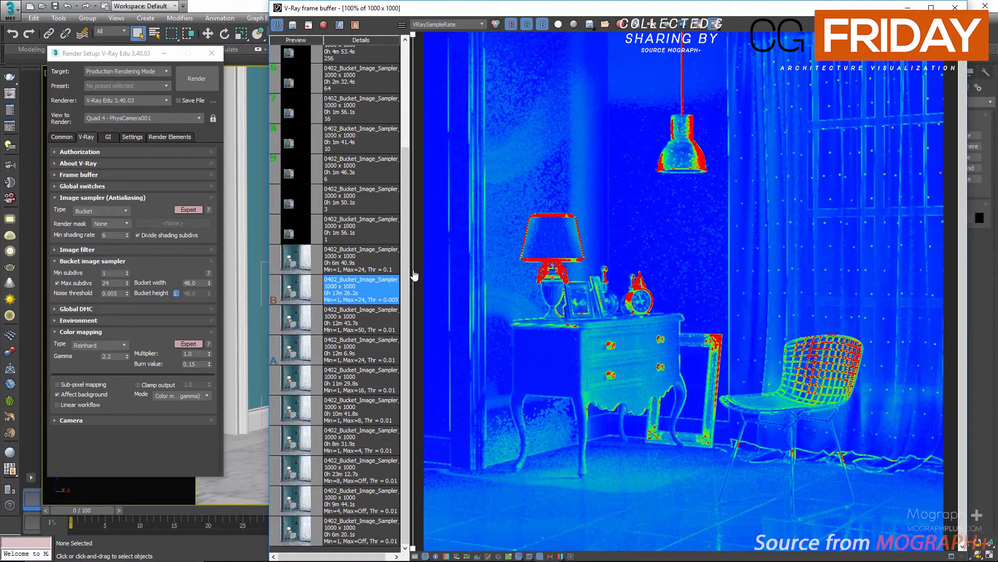
left_click_drag(415, 274, 421, 275)
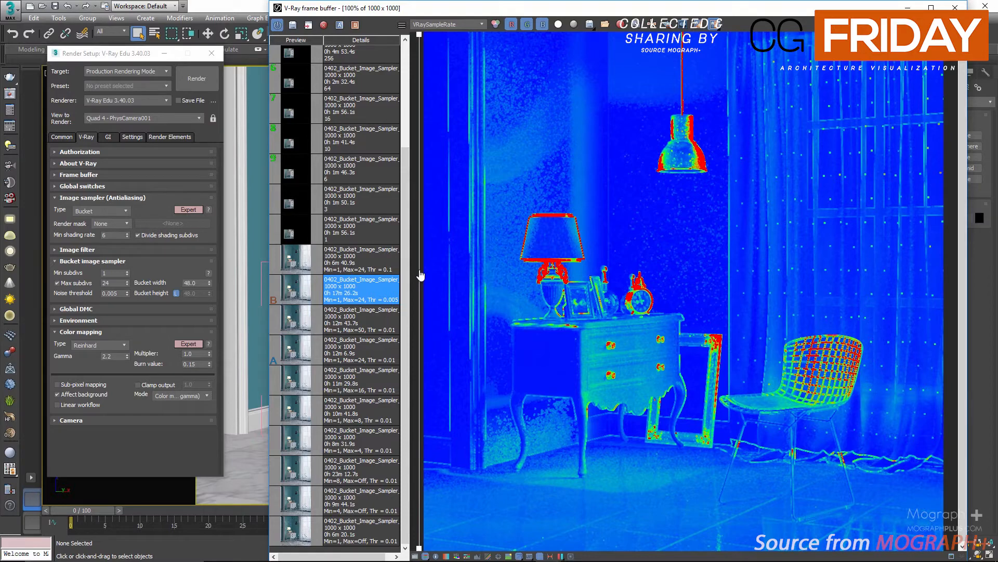
left_click_drag(421, 276, 422, 303)
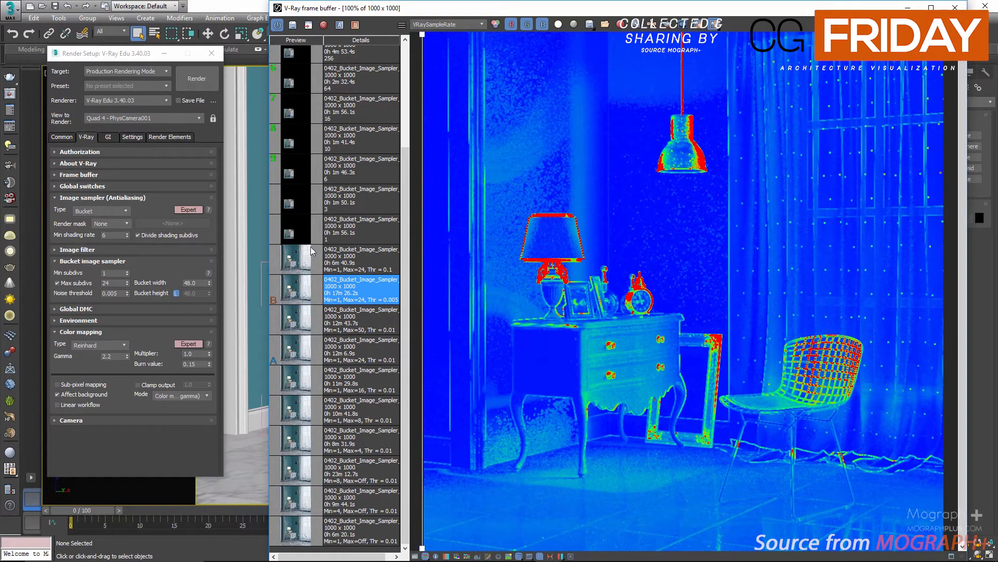
Select the Min=1, Max=24, Thr=0.1 render and load its V-Ray settings into Render Setup
left_click(289, 329)
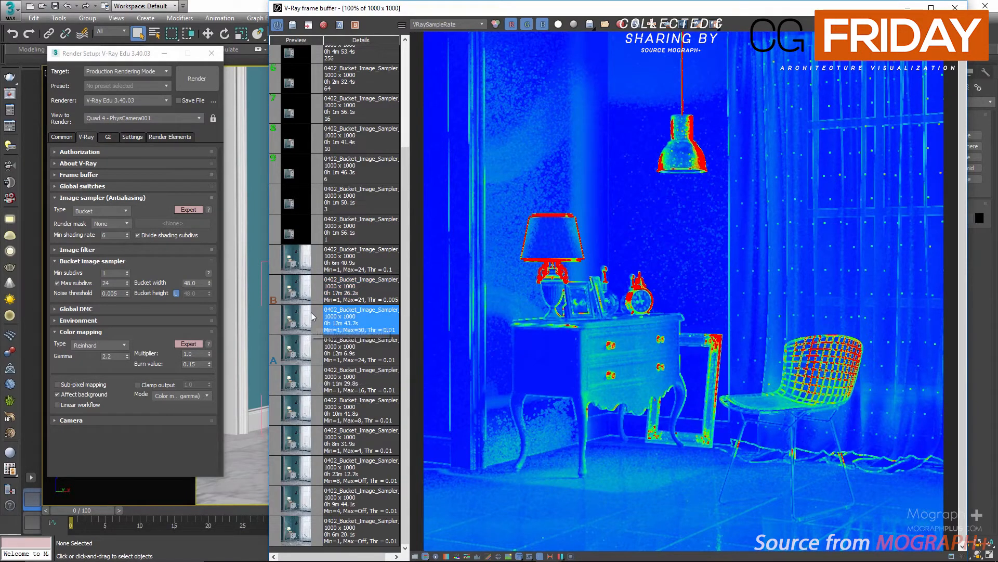
left_click(303, 263)
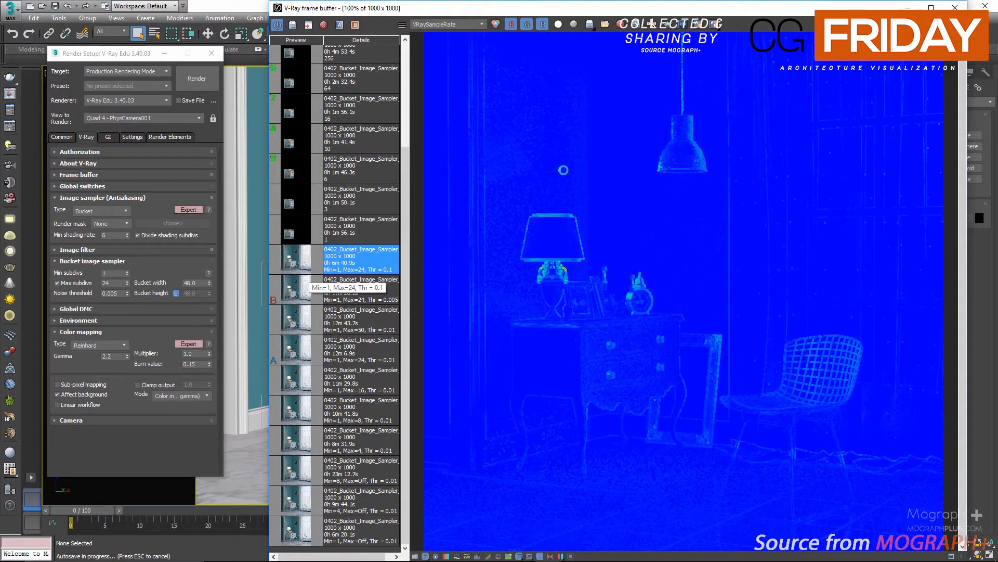
right_click(357, 264)
left_click(406, 321)
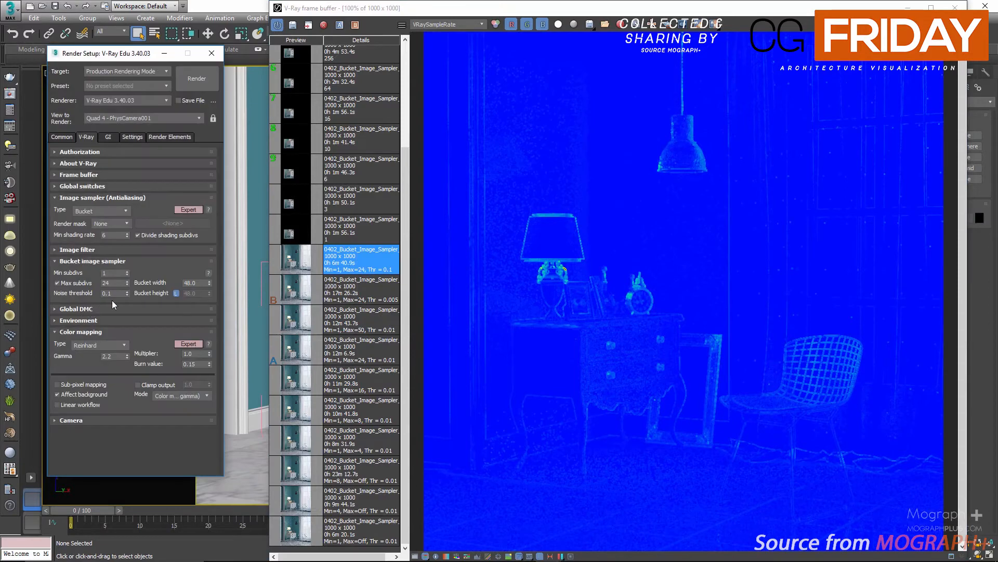
Return to the RGB color channel and inspect the lamp and nightstand of the Thr=0.1 render
left_click(445, 24)
left_click(445, 36)
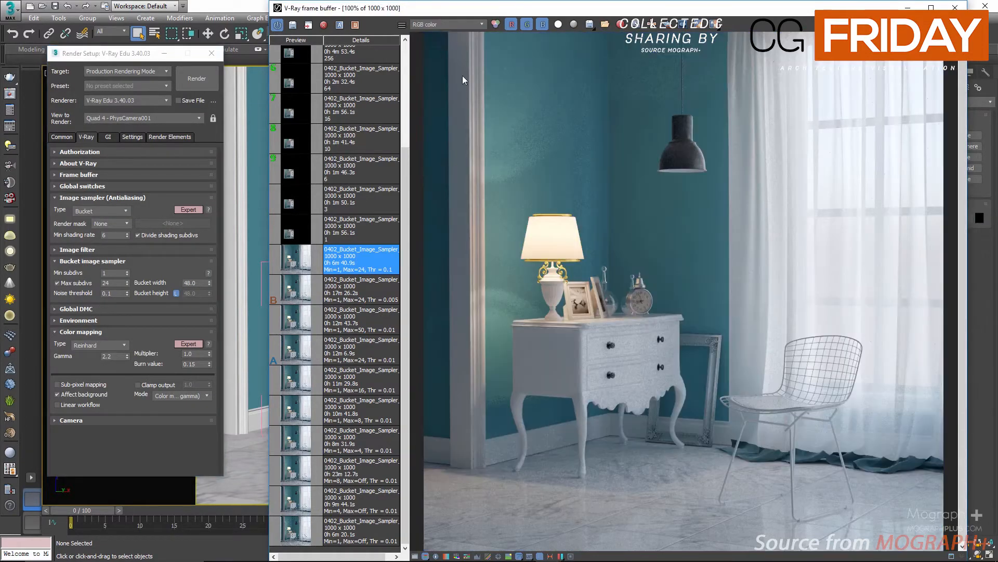
scroll(517, 146, "up", 1)
middle_click_drag(517, 146, 590, 370)
middle_click_drag(618, 424, 599, 197)
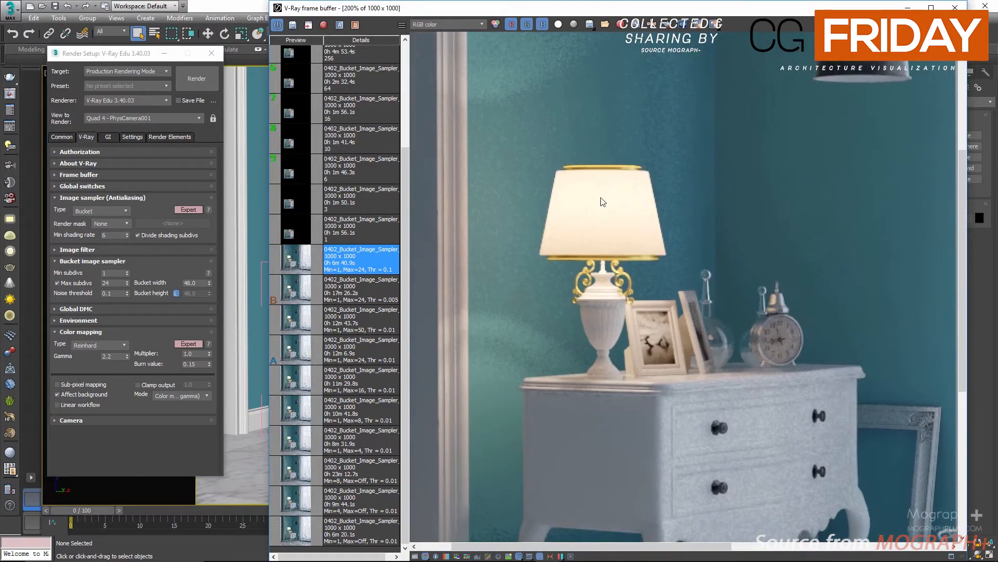
middle_click_drag(572, 307, 571, 51)
middle_click_drag(686, 350, 604, 424)
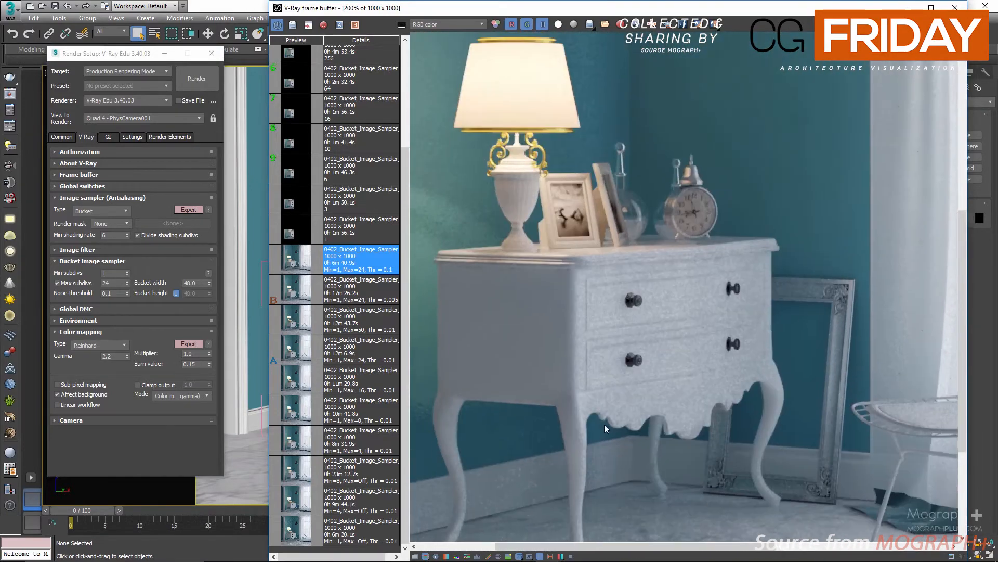
middle_click_drag(538, 256, 595, 412)
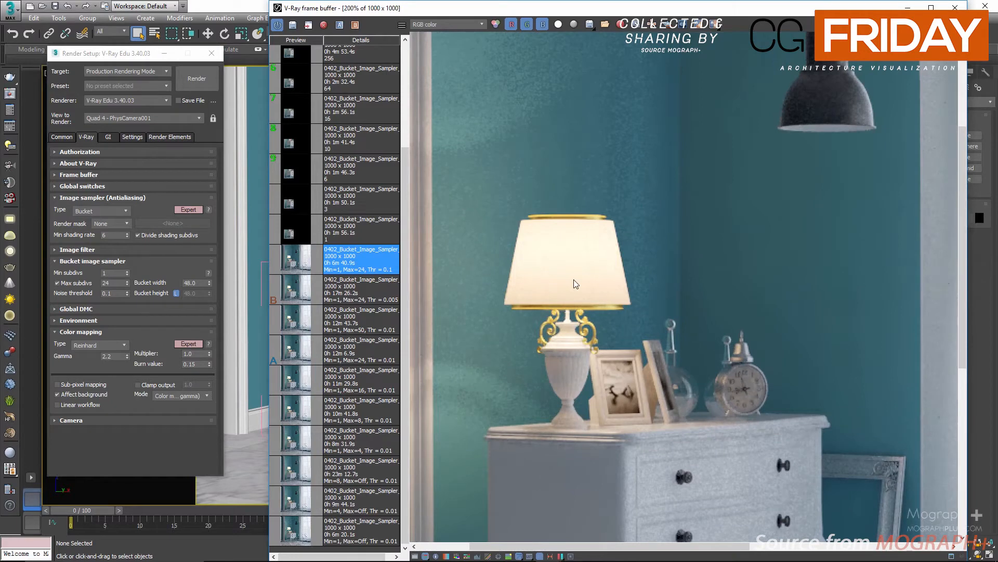
scroll(576, 284, "down", 1)
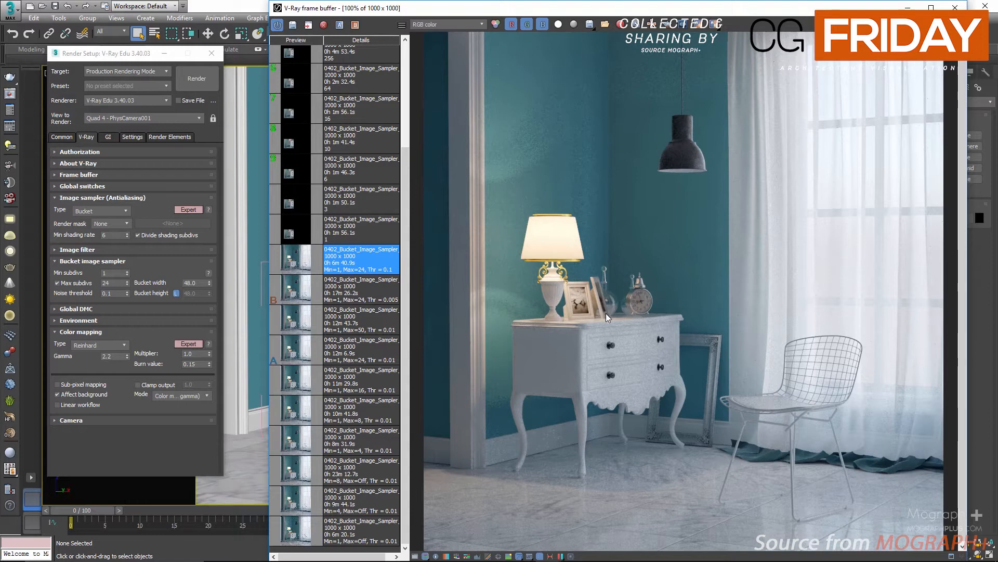
View the Thr=0.1 render's VRaySampleRate channel, then switch back to RGB color
left_click(441, 23)
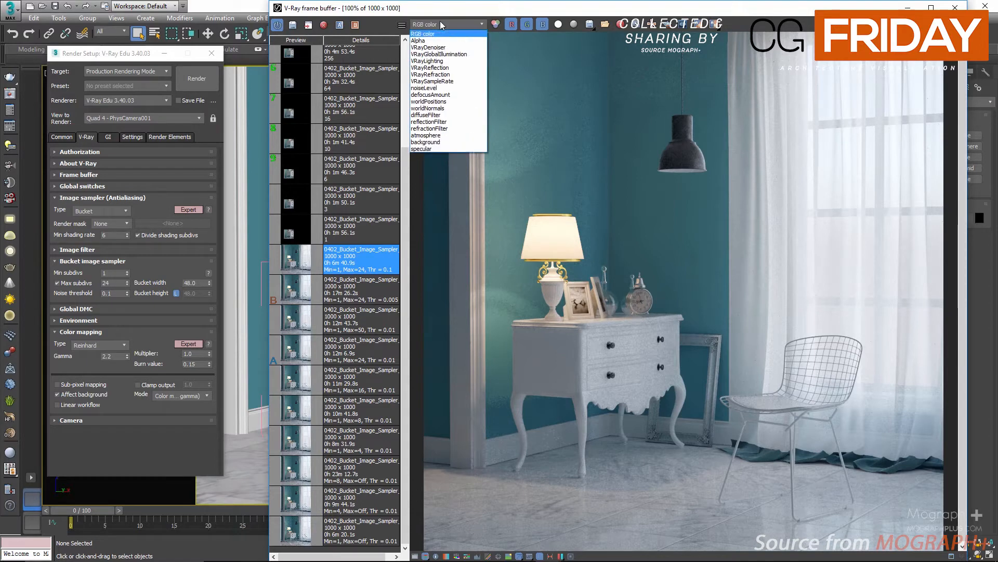
left_click(451, 84)
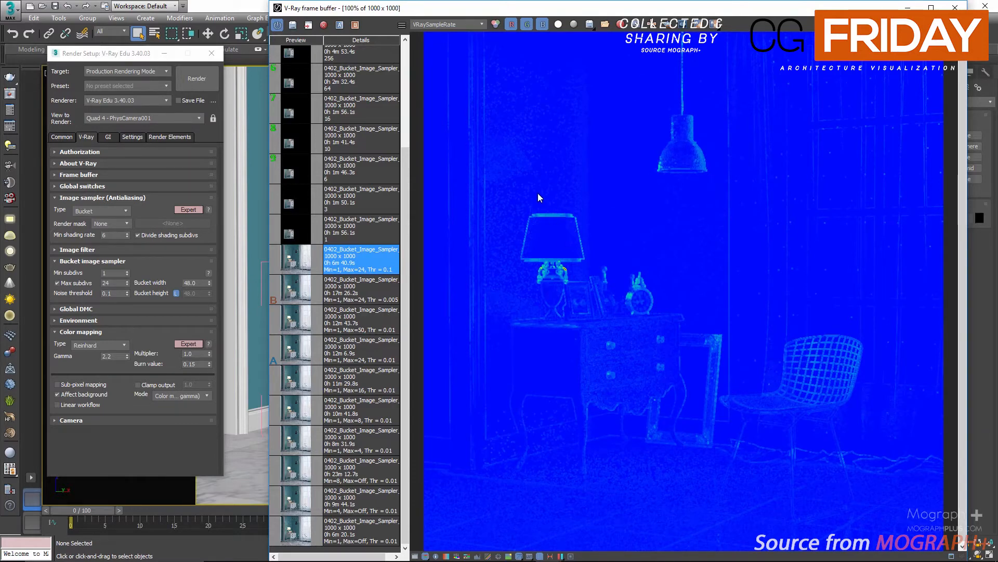
left_click(438, 22)
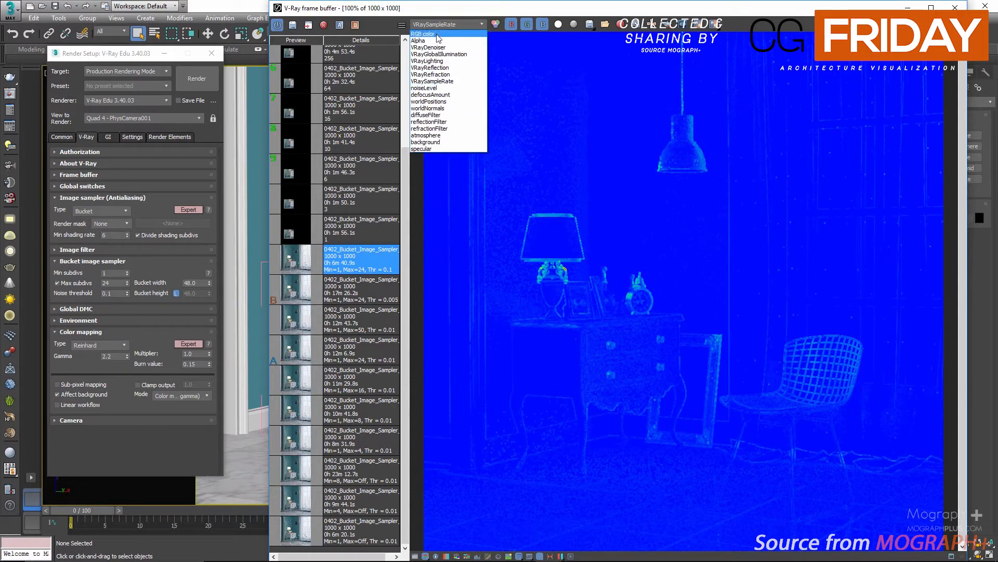
left_click(425, 73)
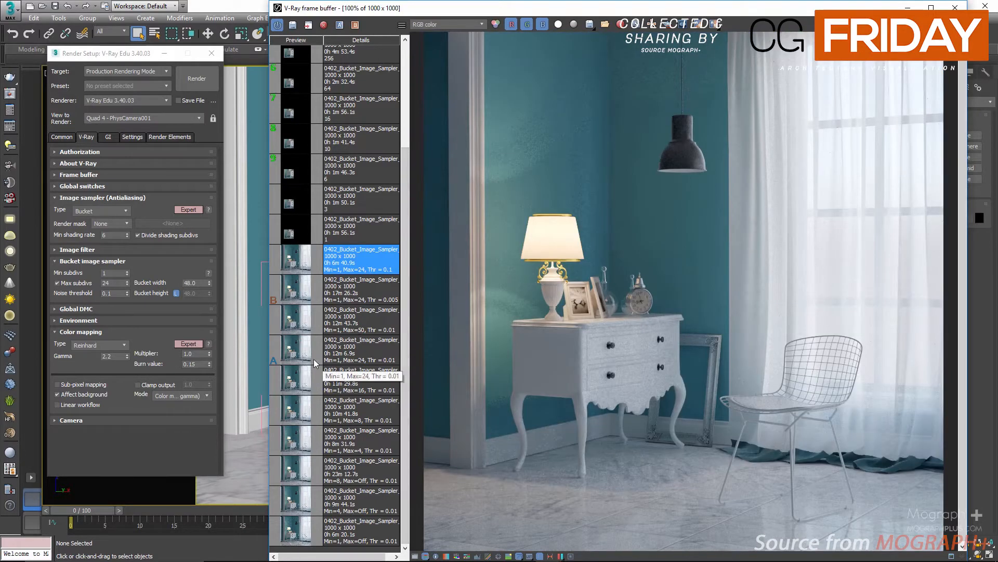
Select the Min=1, Max=24, Thr=0.005 render in the history and load its V-Ray settings into Render Setup
left_click(289, 293)
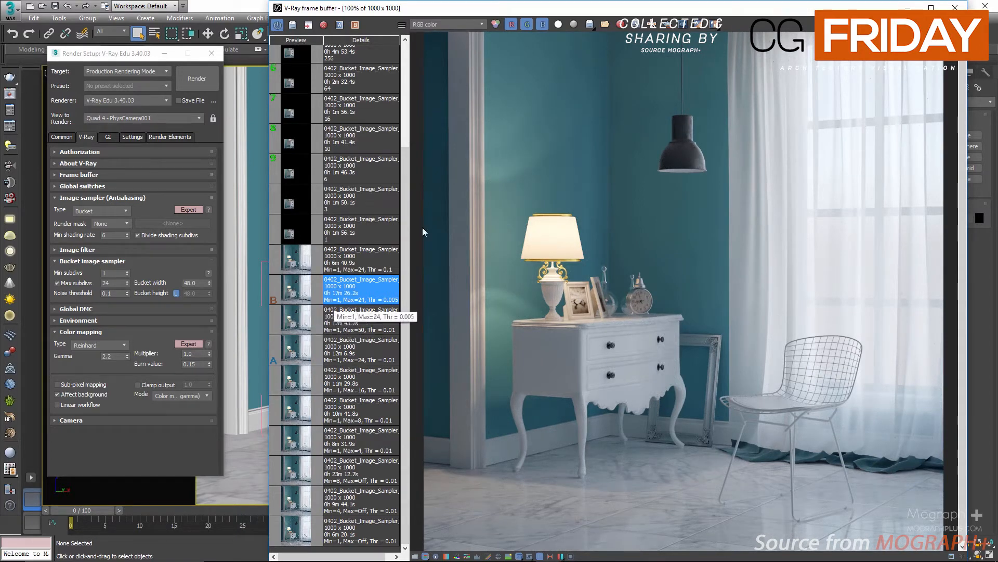
right_click(299, 294)
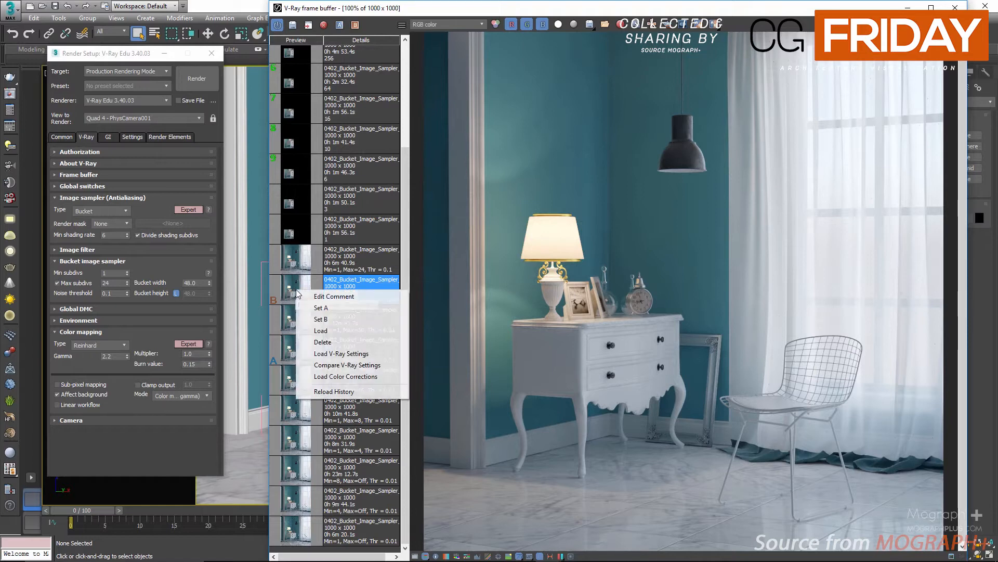
left_click(341, 353)
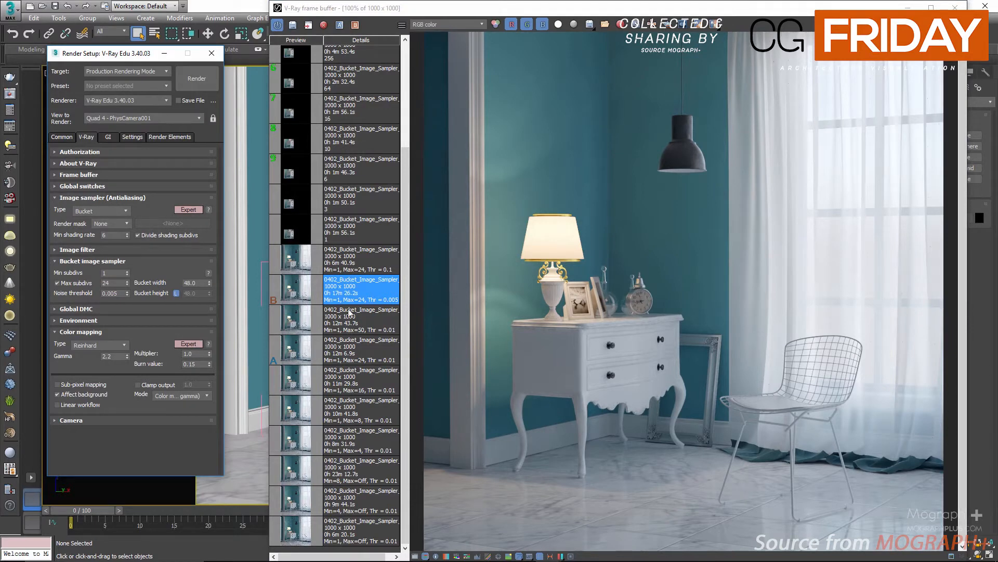
Set the Thr=0.005 render as A and the Min=1, Max=50, Thr=0.01 render as B for comparison
left_click(293, 328)
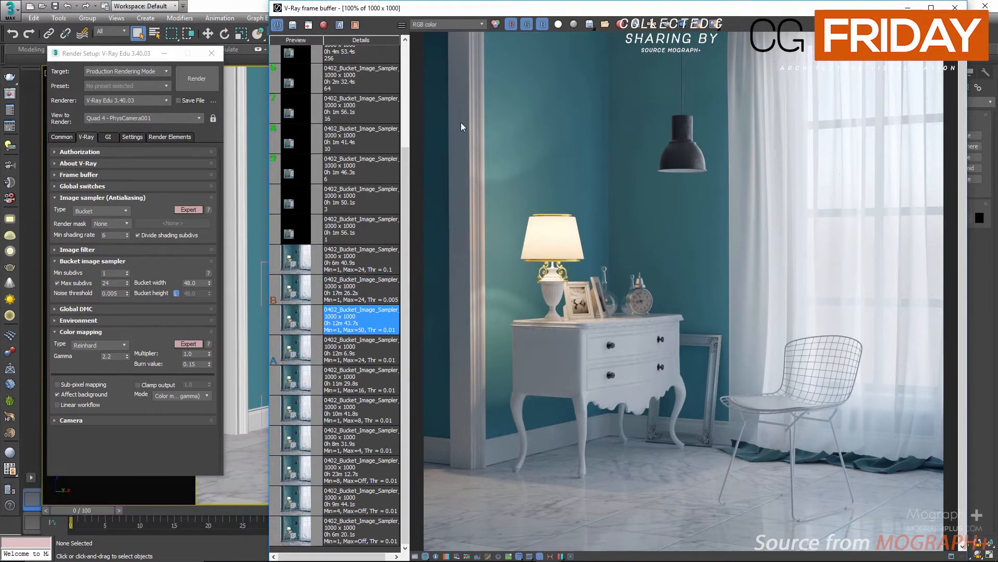
scroll(505, 138, "up", 1)
middle_click_drag(513, 148, 551, 258)
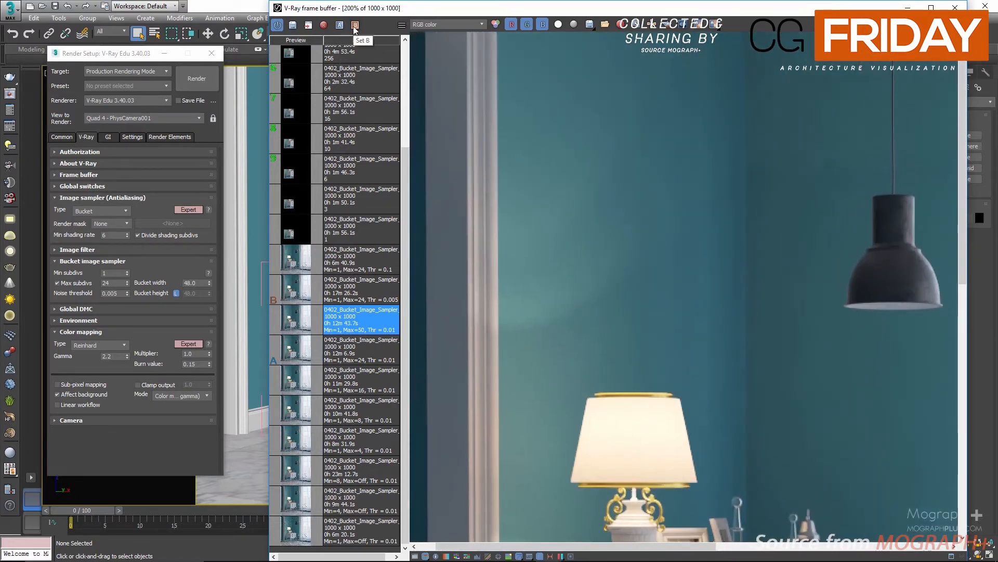
left_click(376, 286)
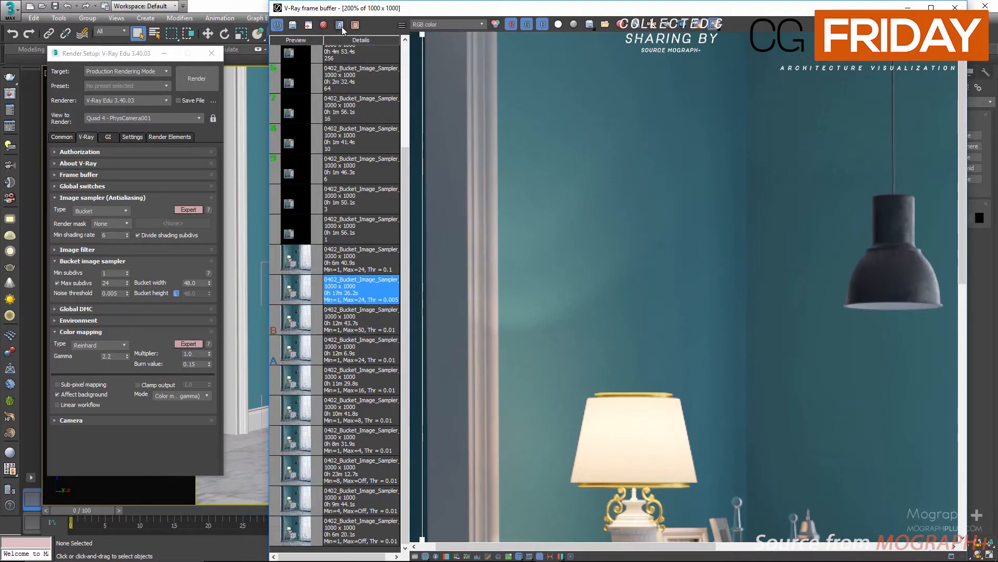
scroll(607, 168, "down", 1)
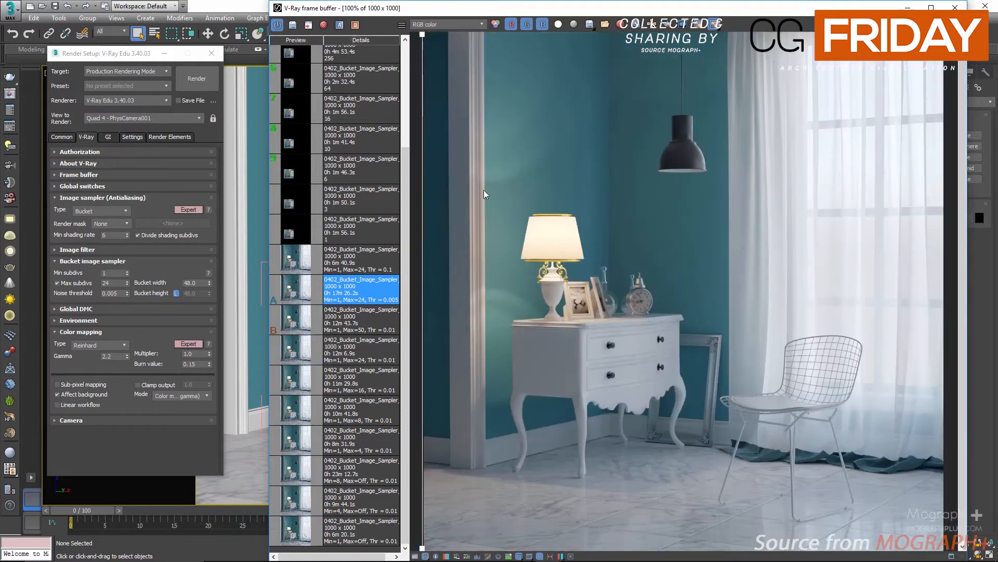
Compare renders A and B in RGB color with the split line, zooming into the lamp and nightstand leg
left_click_drag(430, 194, 520, 166)
scroll(519, 165, "up", 1)
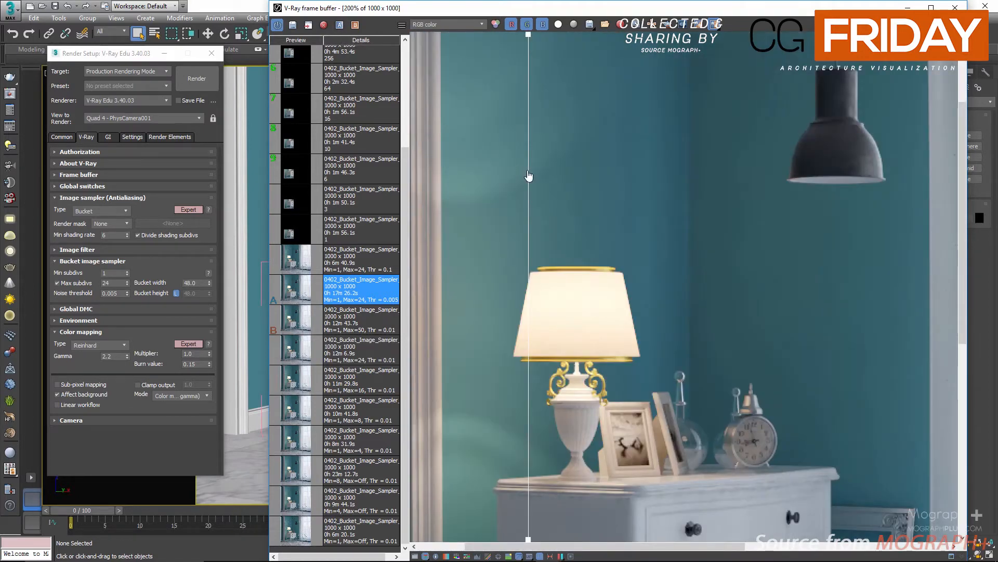
left_click_drag(578, 187, 707, 198)
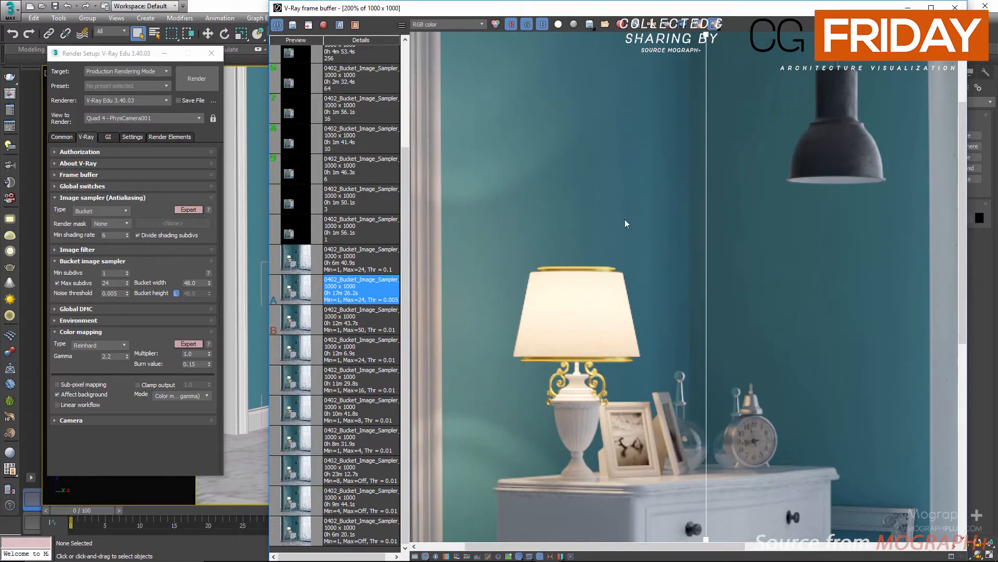
middle_click_drag(497, 341, 538, 123)
middle_click_drag(548, 422, 538, 312)
scroll(549, 353, "up", 1)
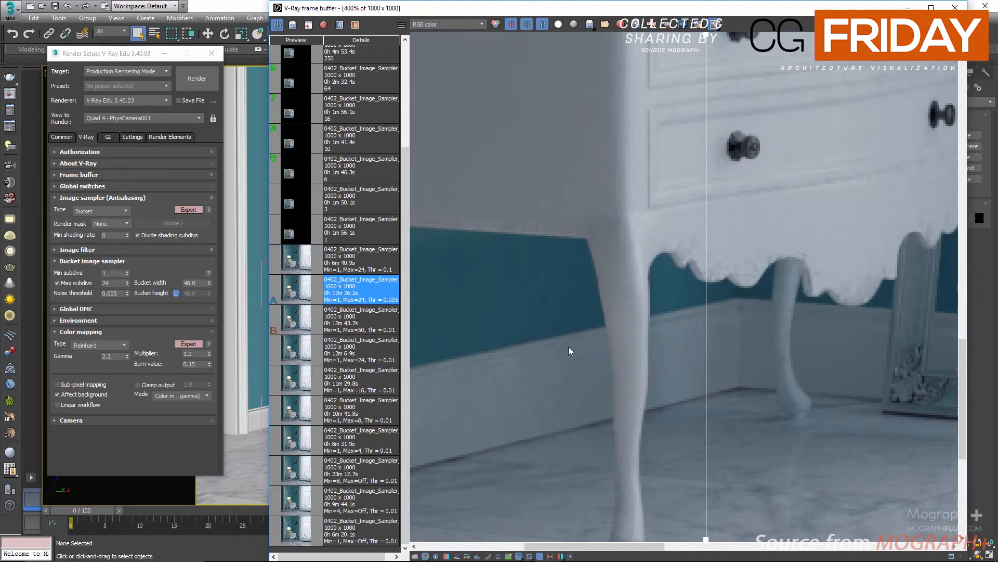
scroll(569, 346, "down", 1)
scroll(574, 267, "down", 1)
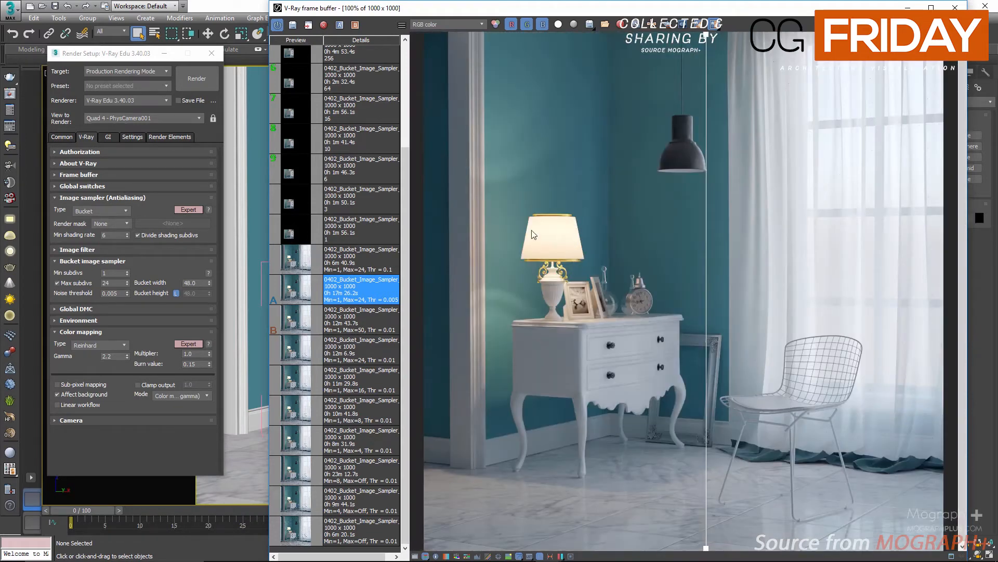
Switch to the VRaySampleRate channel and compare both renders around the lamp, clock and nightstand
left_click(456, 25)
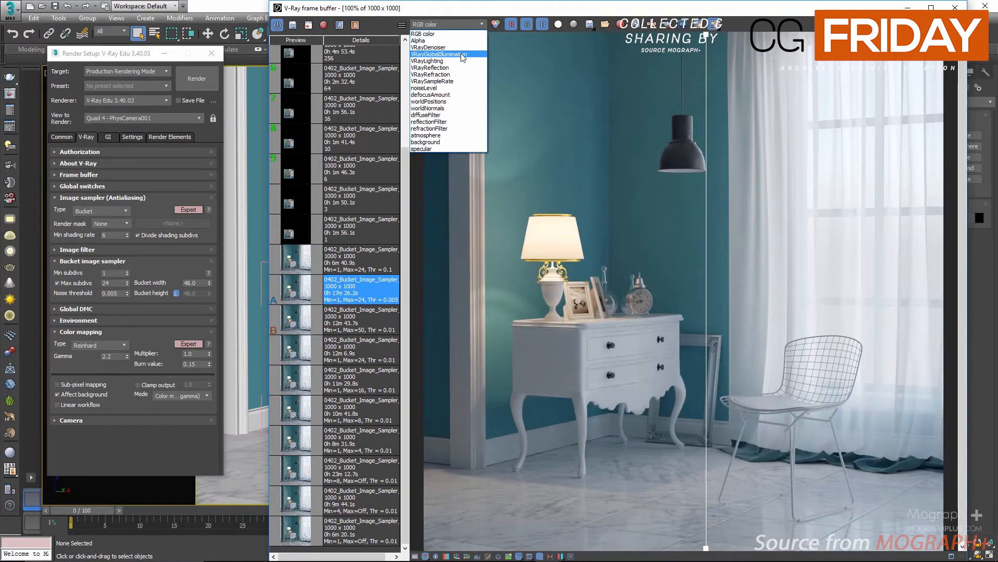
left_click(468, 81)
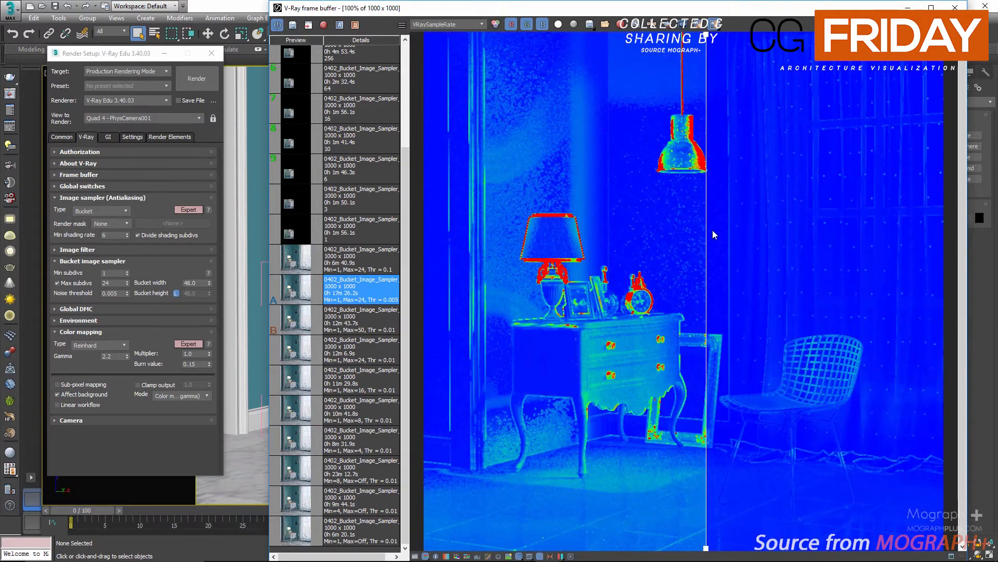
left_click_drag(708, 238, 350, 248)
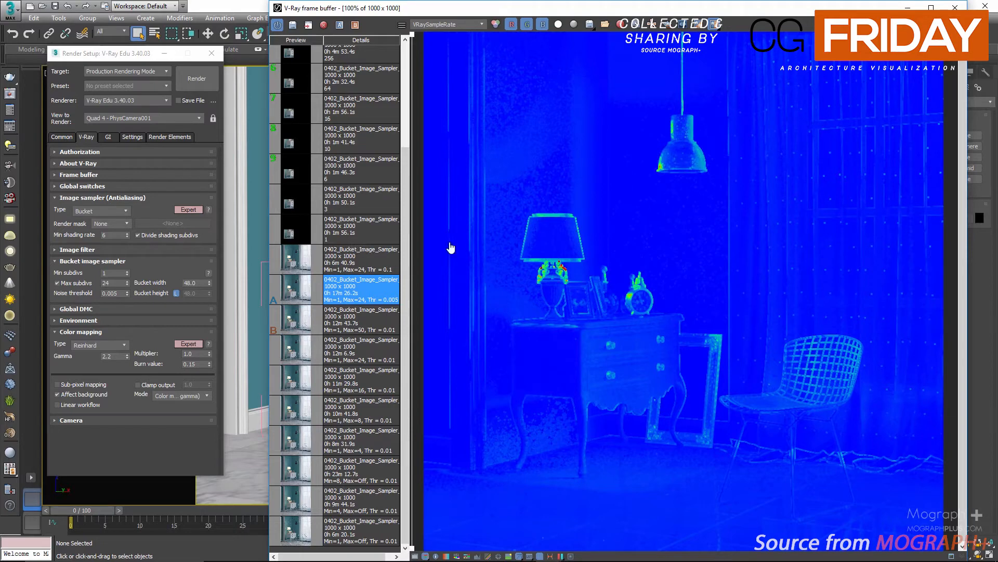
left_click_drag(451, 248, 414, 257)
scroll(816, 424, "up", 1)
middle_click_drag(646, 438, 476, 307)
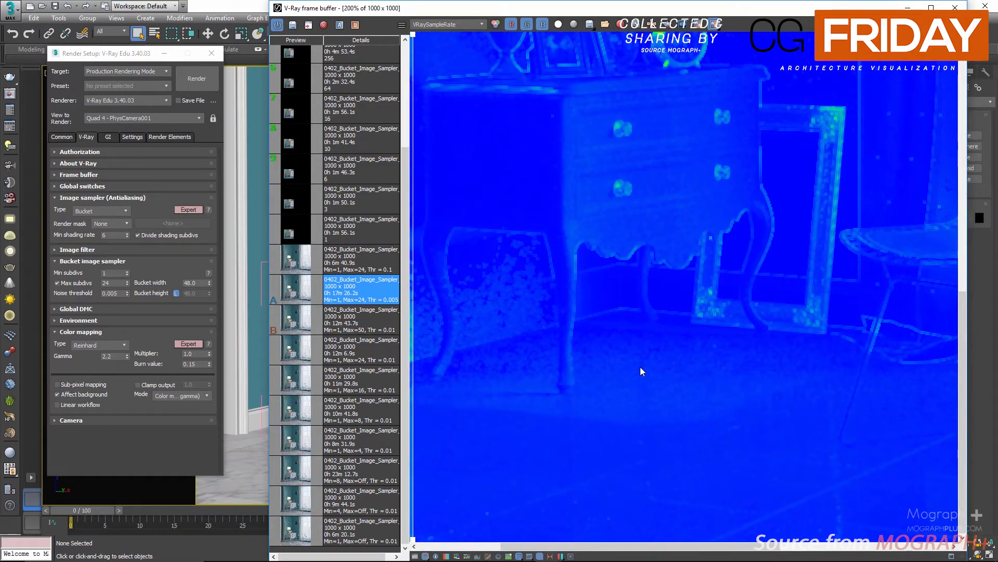
middle_click_drag(687, 152, 480, 270)
scroll(670, 219, "up", 1)
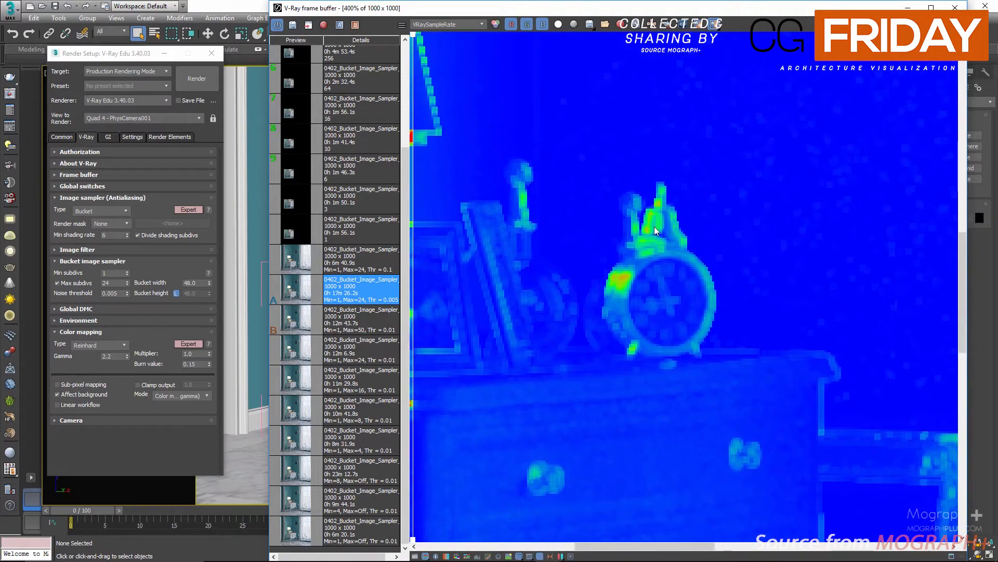
scroll(614, 282, "down", 1)
scroll(527, 241, "up", 1)
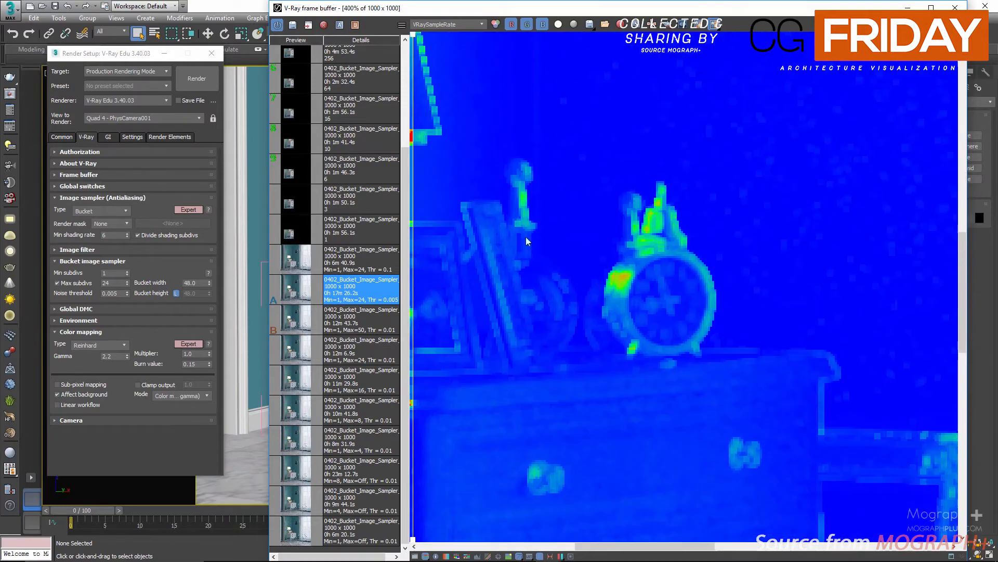
scroll(645, 249, "down", 2)
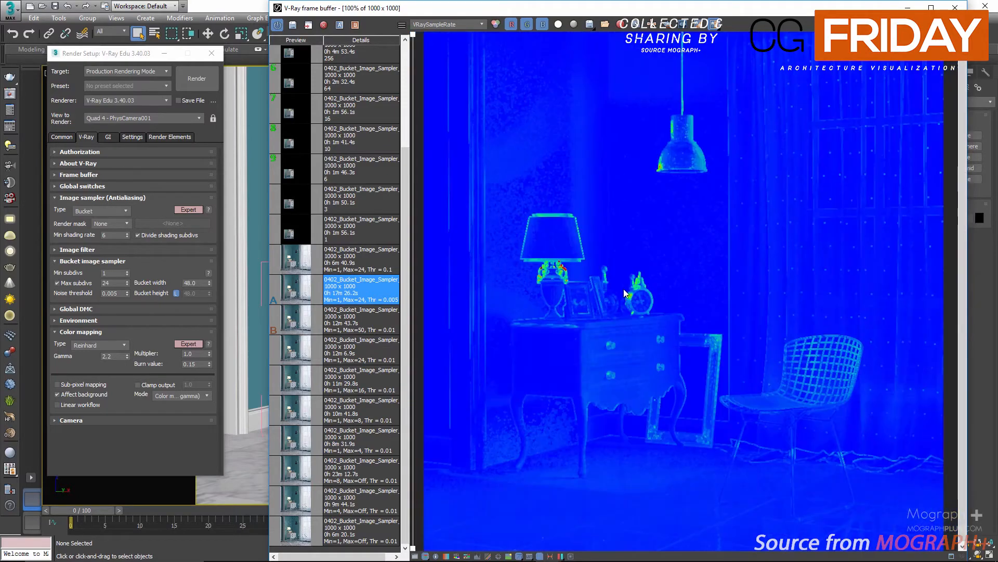
scroll(539, 281, "up", 3)
middle_click_drag(587, 270, 317, 284)
scroll(588, 306, "down", 4)
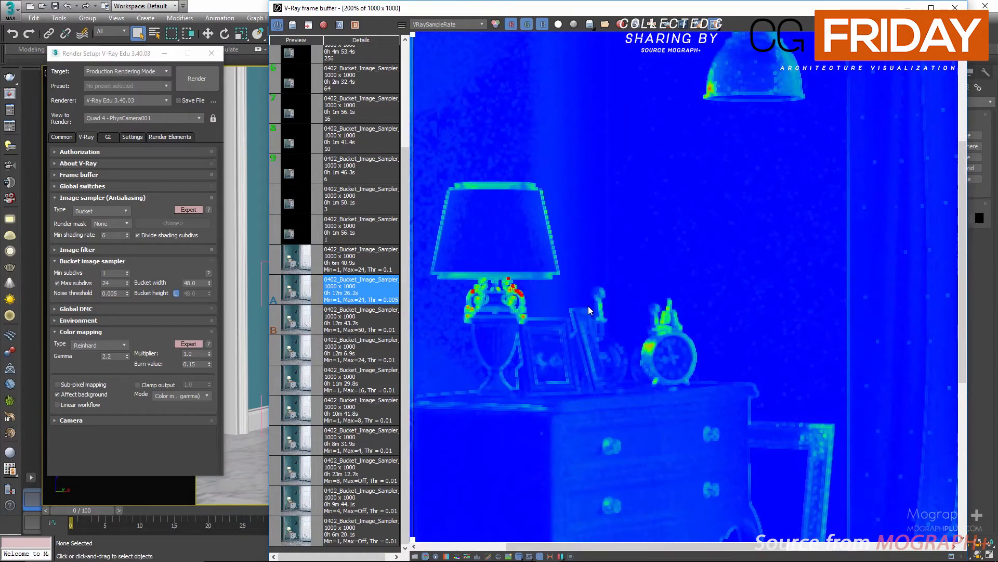
scroll(588, 306, "up", 1)
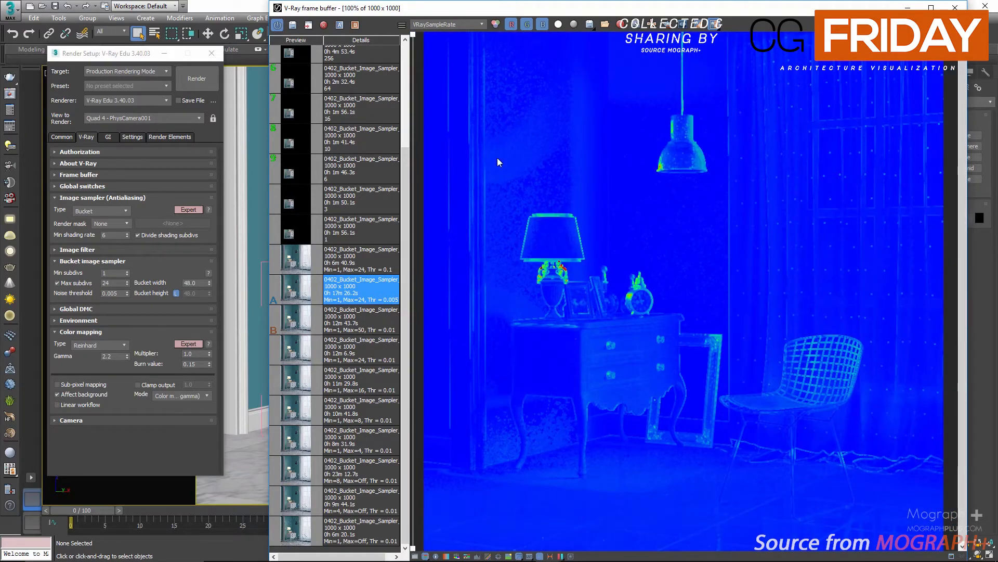
Return to the RGB color channel and inspect the wall above the lamp shade closely
left_click(436, 26)
left_click(436, 35)
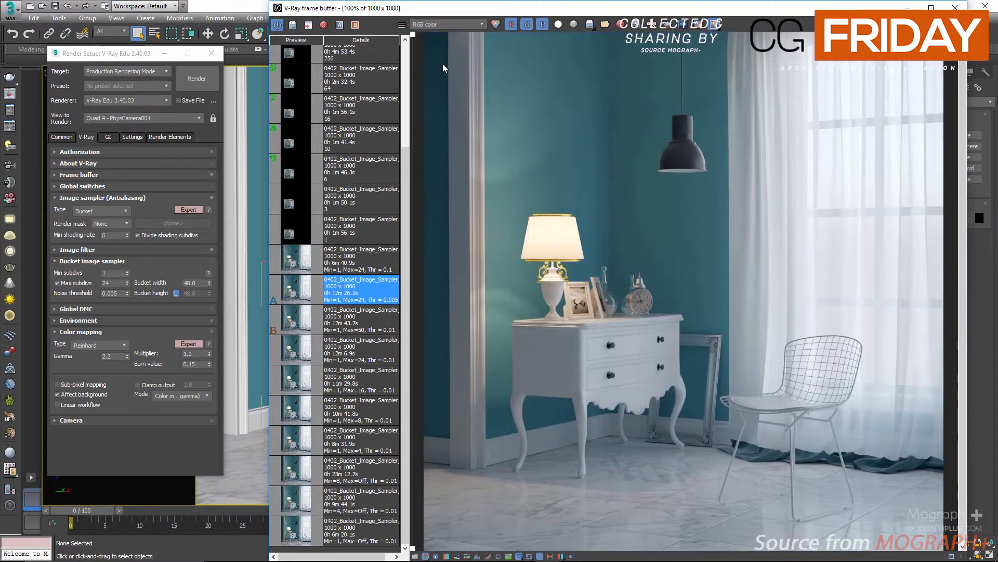
scroll(507, 203, "up", 2)
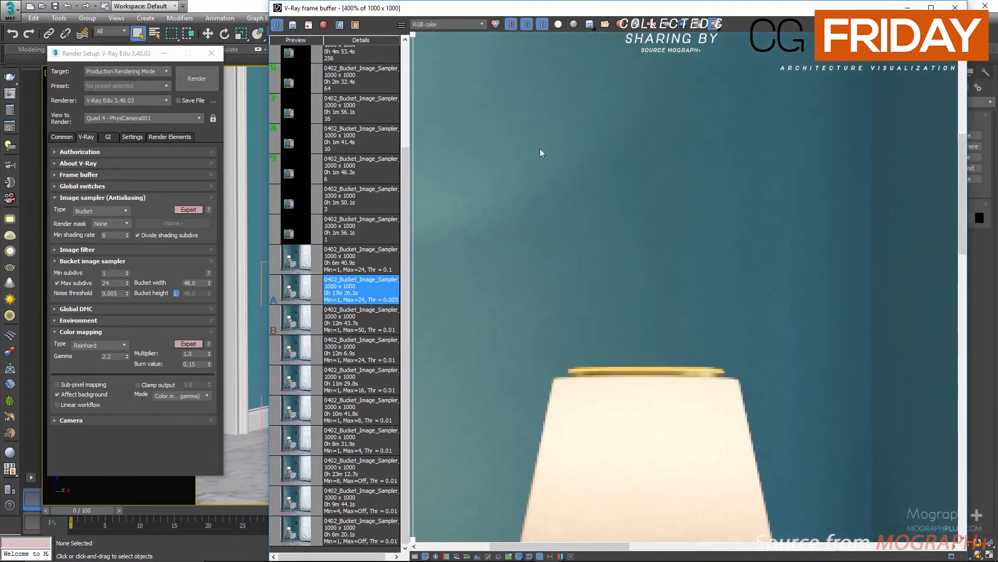
middle_click_drag(587, 219, 586, 483)
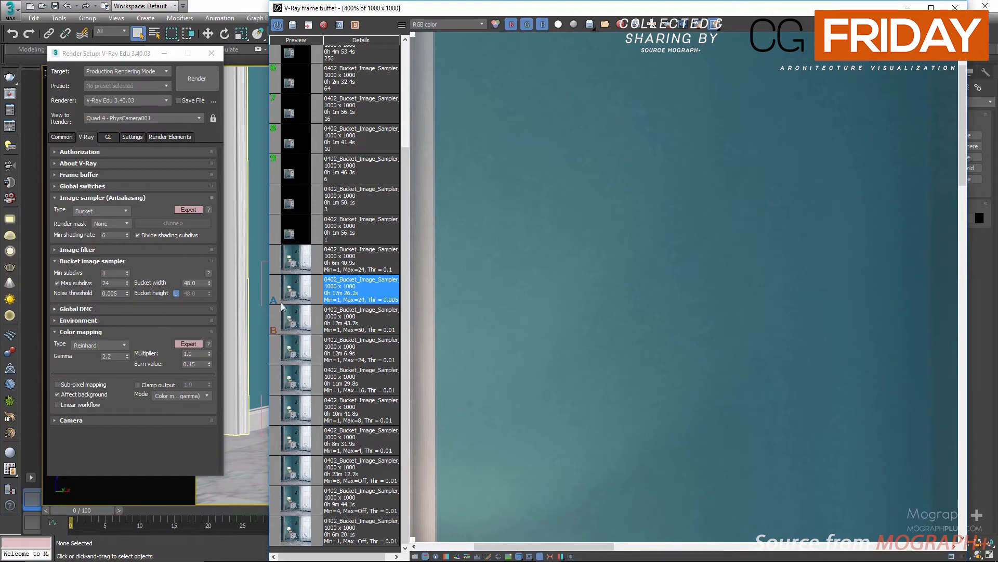
Load the Max=50, Thr=0.01 render's V-Ray settings and set Max subdivs to 24
right_click(379, 320)
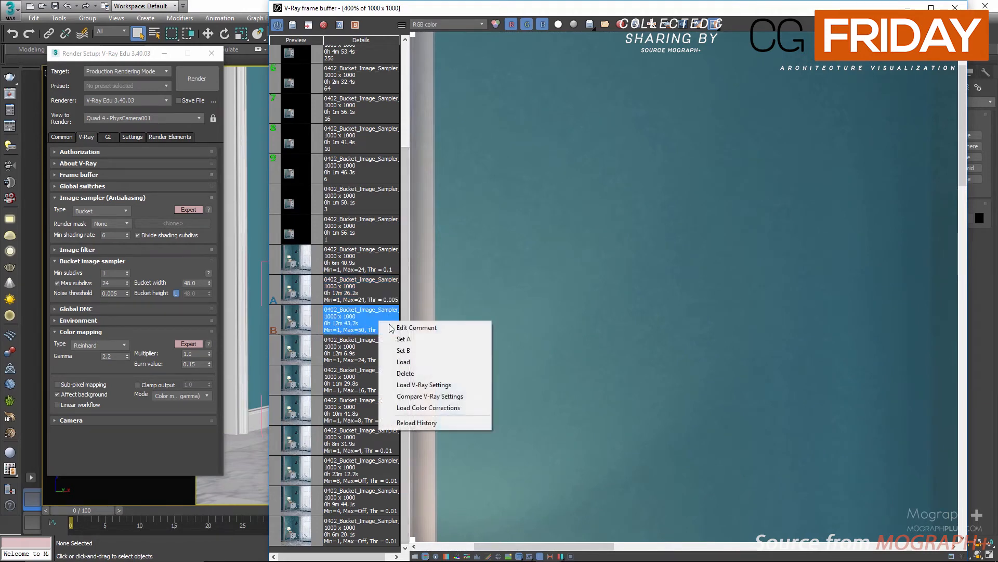
left_click(454, 384)
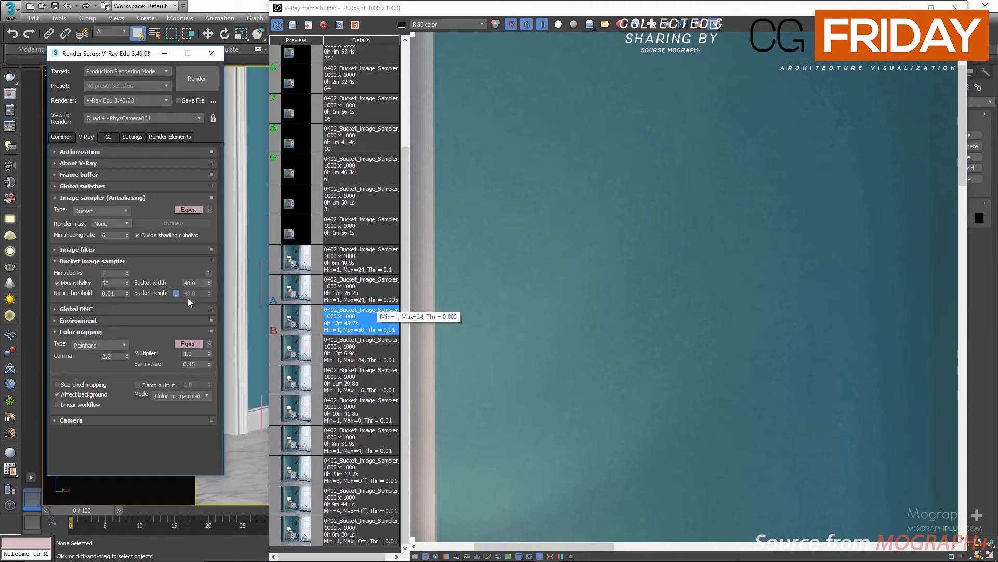
double_click(114, 282)
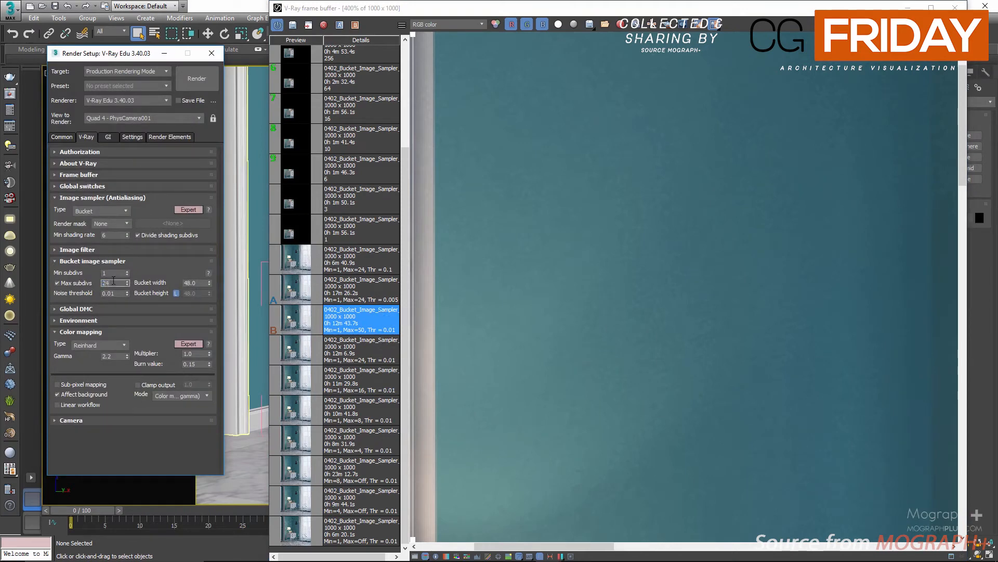
type("24")
key("Return")
left_click(119, 295)
Reset the frame buffer zoom, select the Thr=0.005 render and review the image sampler options
double_click(584, 263)
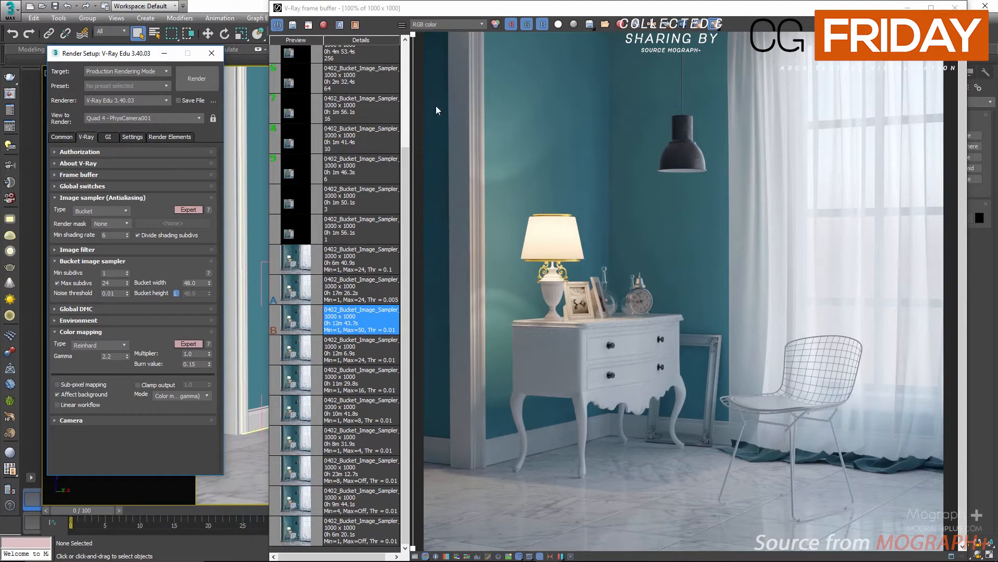
left_click(288, 292)
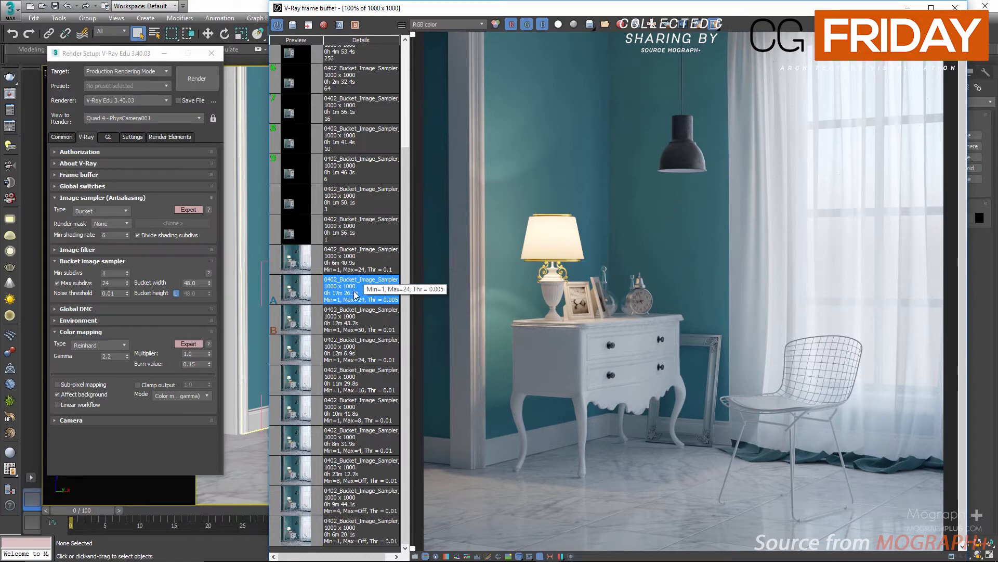
left_click(91, 238)
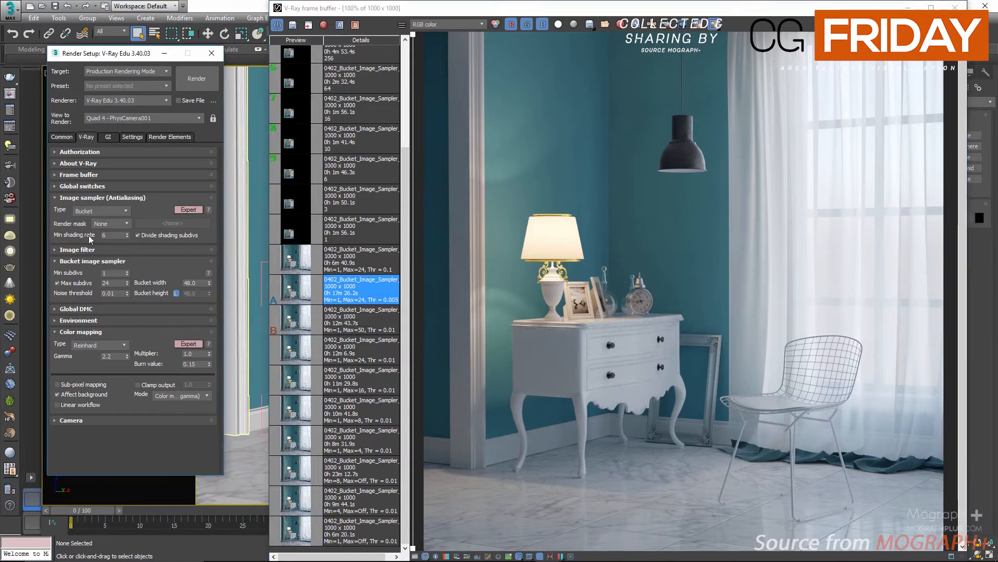
left_click(163, 236)
left_click(164, 238)
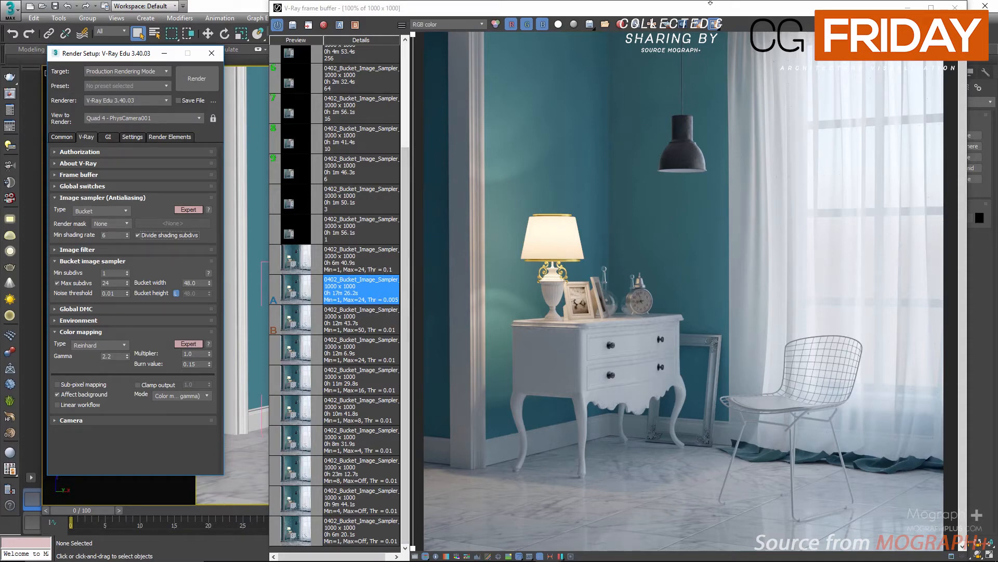
Close the frame buffer and select VRayLight003 to show its parameters
left_click(955, 7)
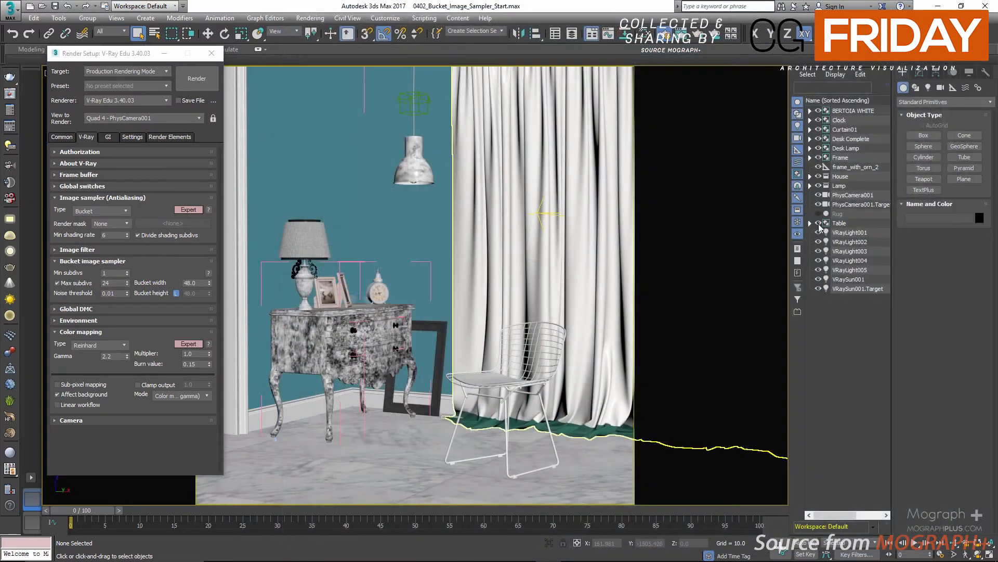
left_click(851, 251)
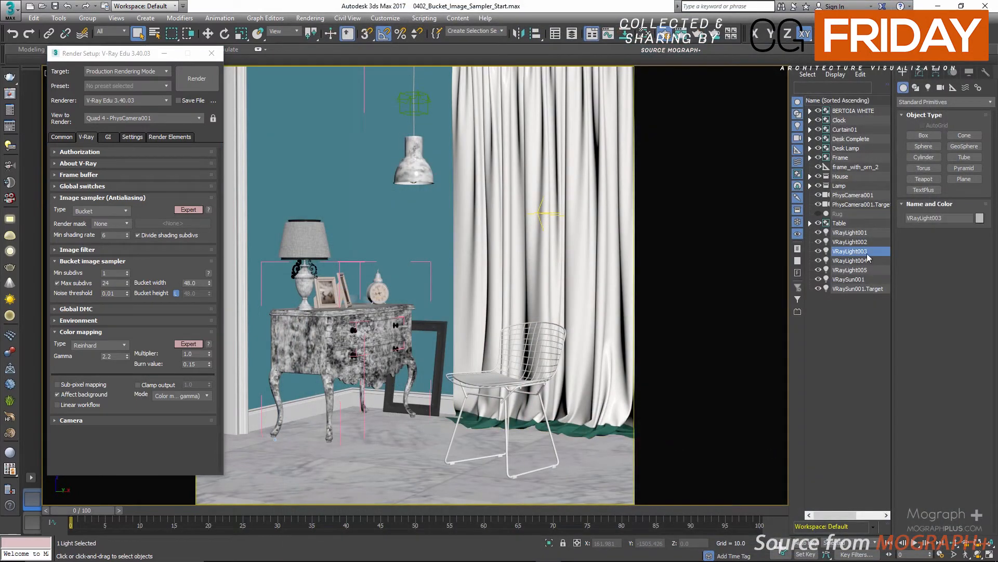
left_click(919, 73)
Expand VRayLight003's Sampling rollout and move the Render Setup window over the viewport
left_click(937, 353)
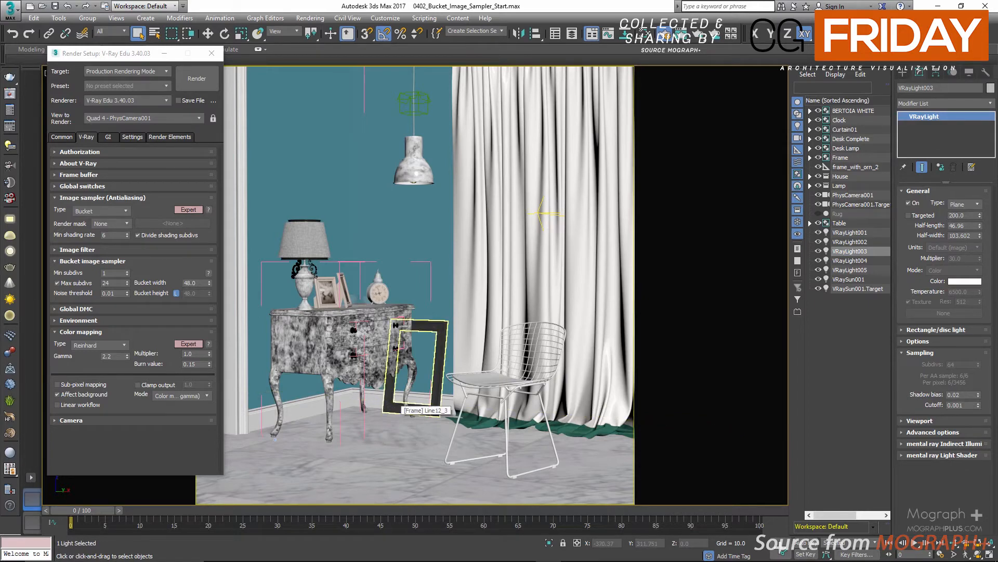
left_click(97, 55)
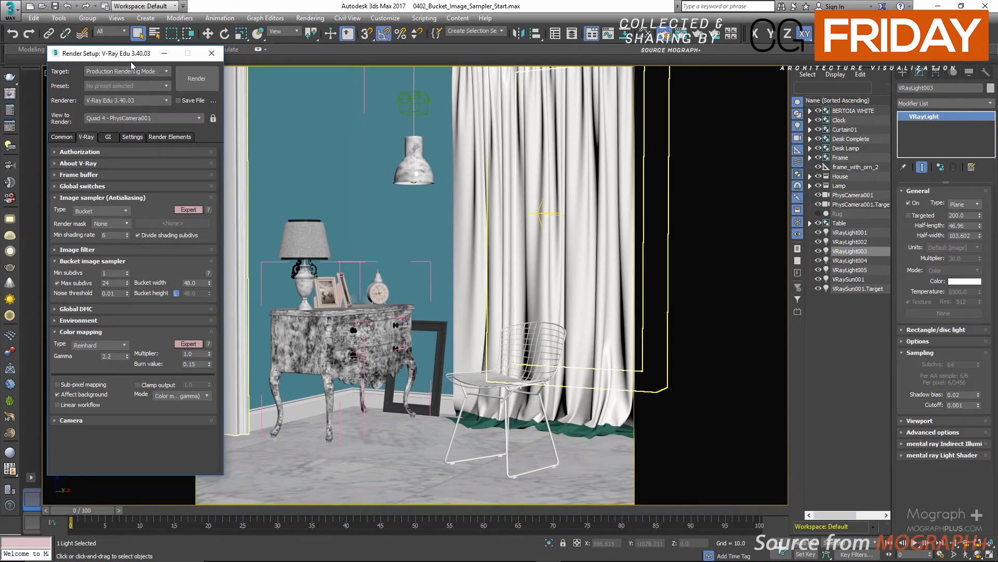
left_click_drag(129, 55, 632, 77)
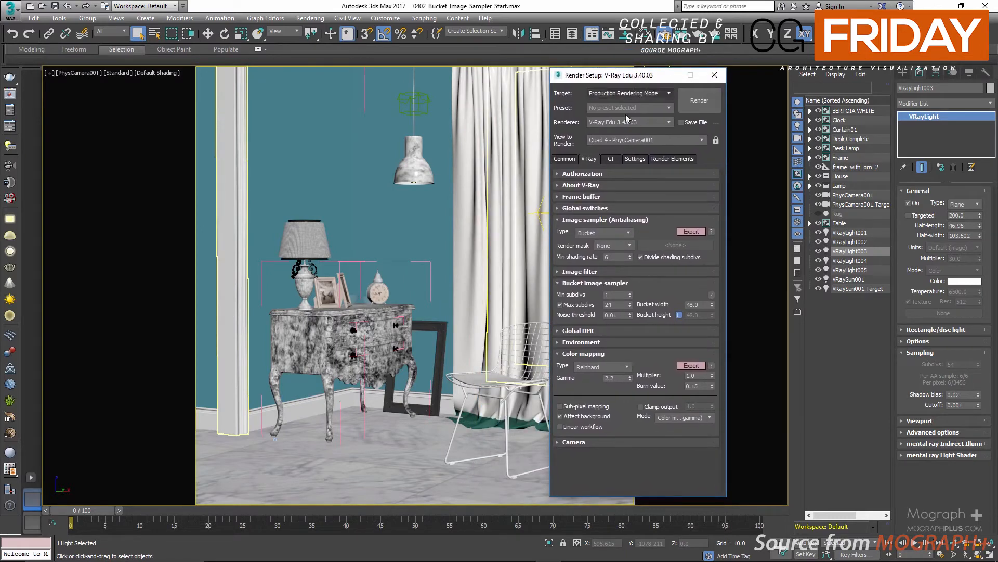
Open the Slate Material Editor, inspect the VRayHairNext material node's parameters, and close the editor
left_click(617, 294)
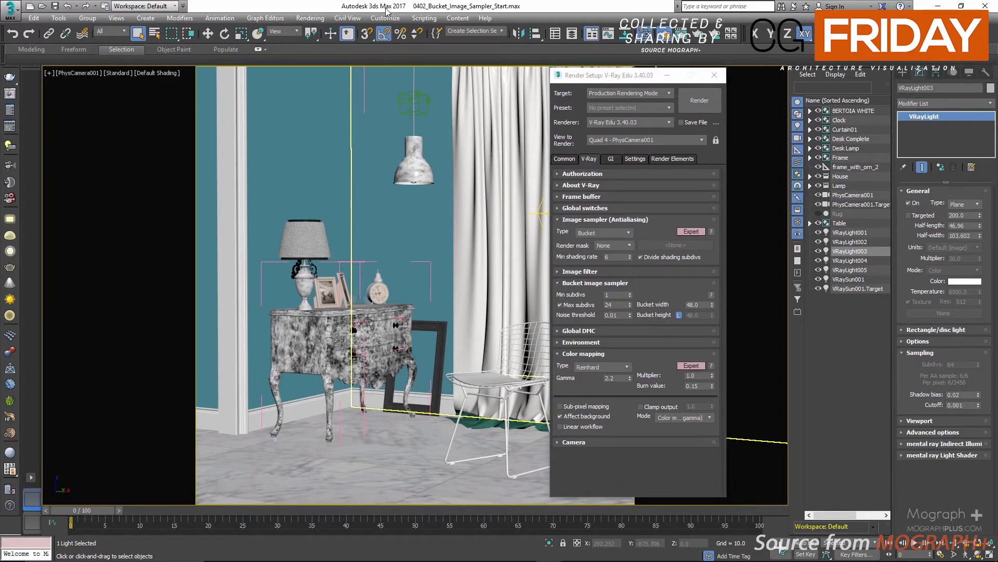
key("m")
middle_click_drag(432, 164, 253, 168)
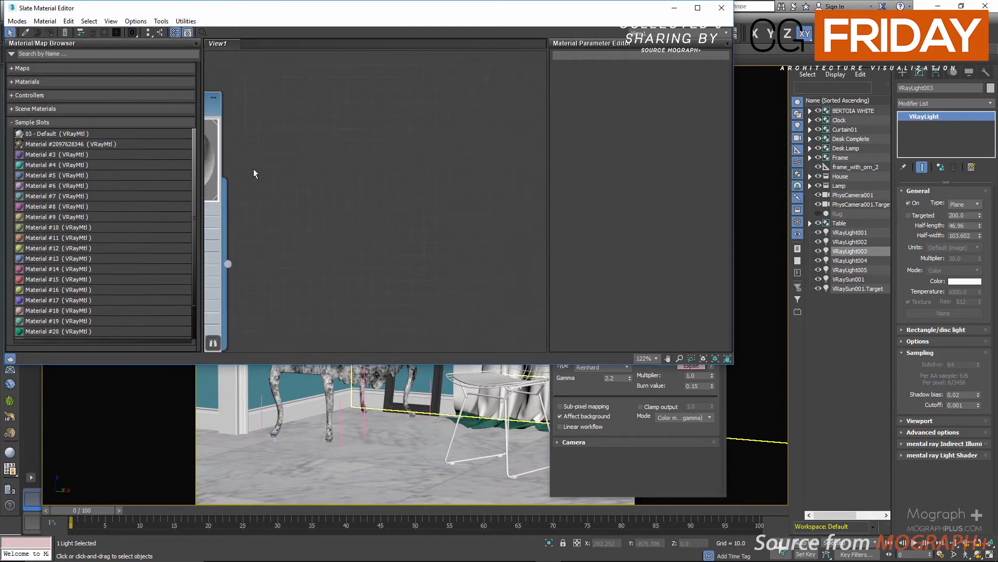
scroll(320, 200, "down", 2)
scroll(322, 213, "down", 9)
middle_click_drag(305, 256, 381, 218)
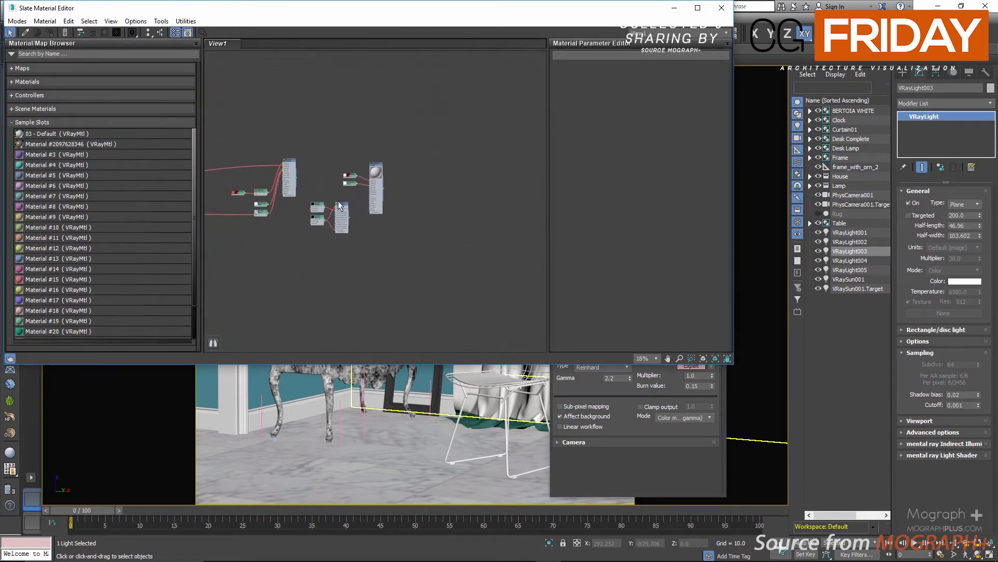
scroll(340, 208, "up", 7)
scroll(343, 206, "up", 3)
double_click(351, 171)
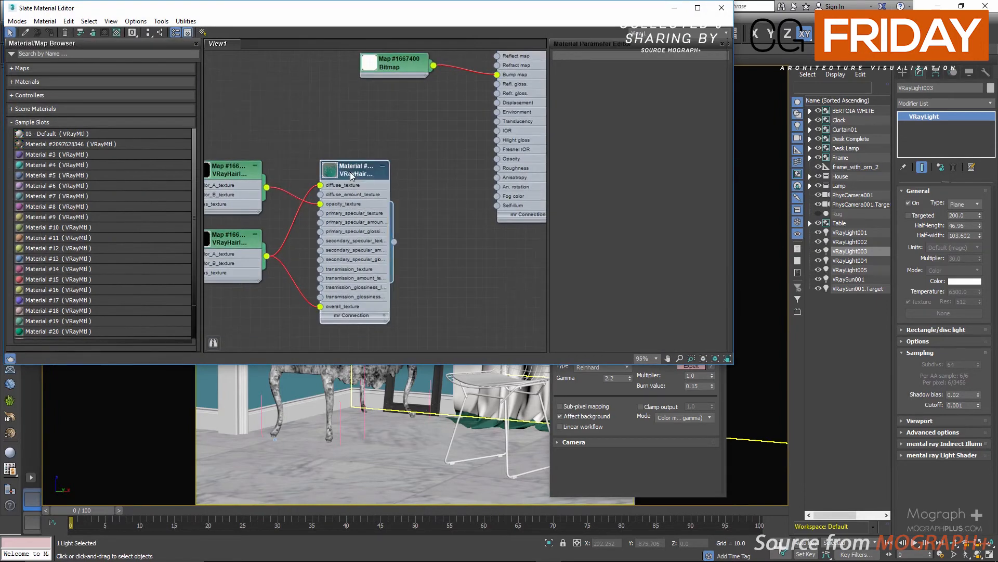
left_click(724, 14)
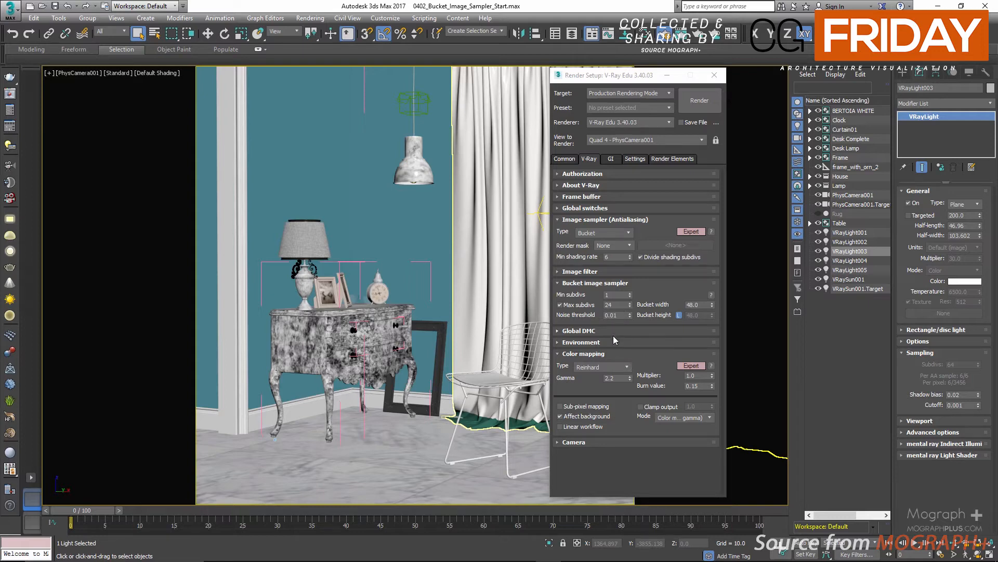
Try Max subdivs of 100 before returning it to 24, and try editing the noise threshold
double_click(616, 305)
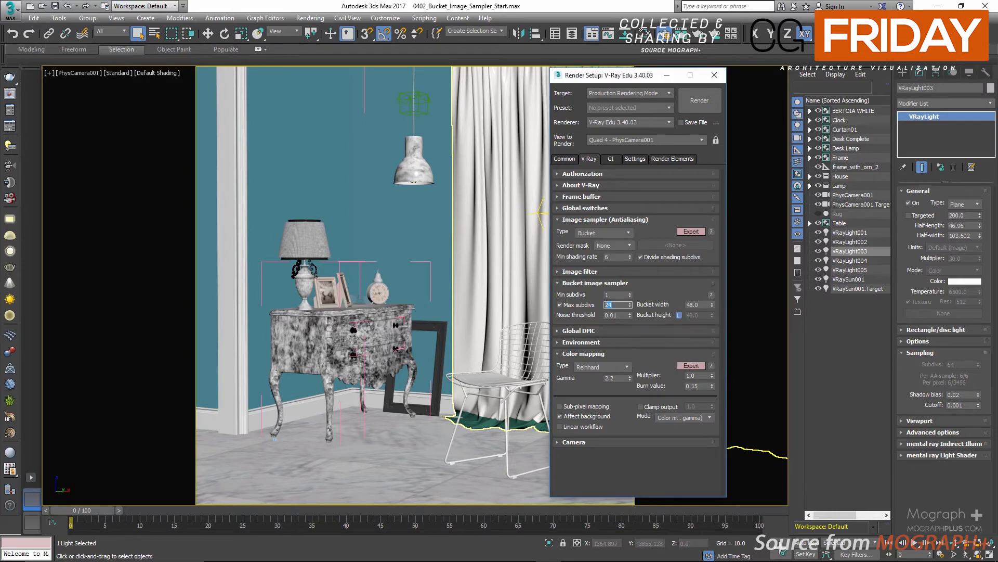
type("100")
key("Return")
type("24")
key("Return")
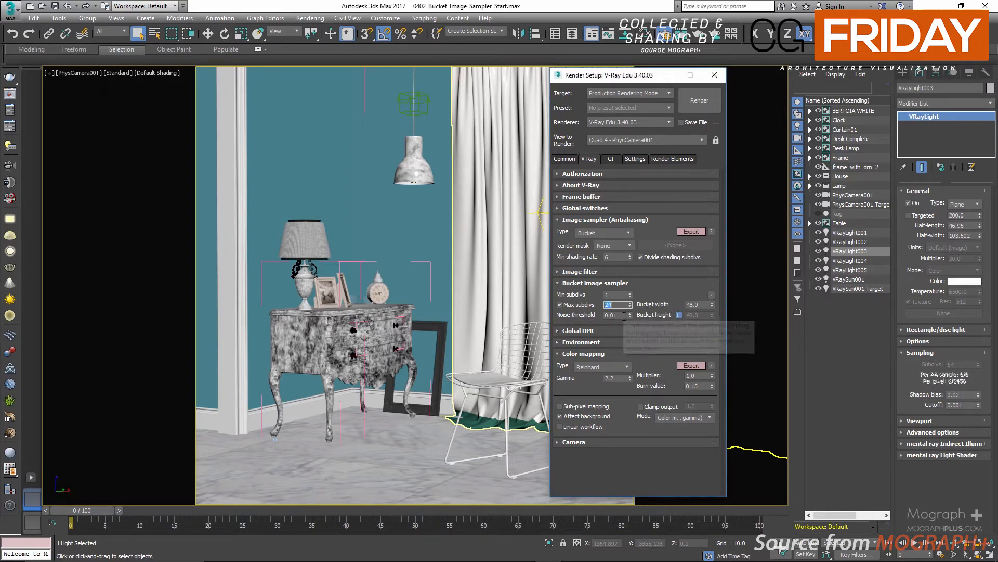
left_click(624, 315)
type("2")
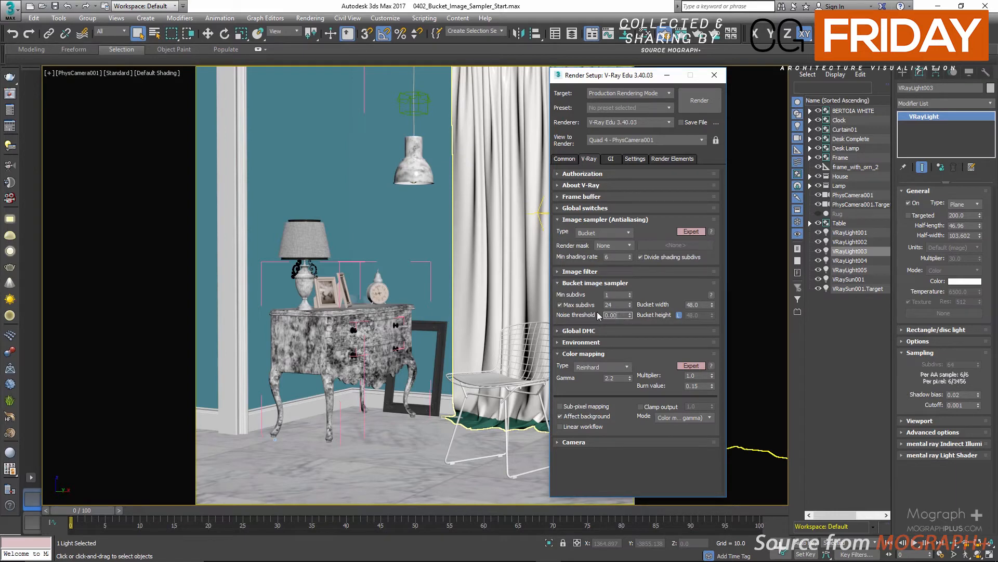
key("Return")
key("Right")
key("Return")
Set the Min shading rate to 6 and open the V-Ray frame buffer
left_click(614, 257)
left_click_drag(605, 76, 109, 76)
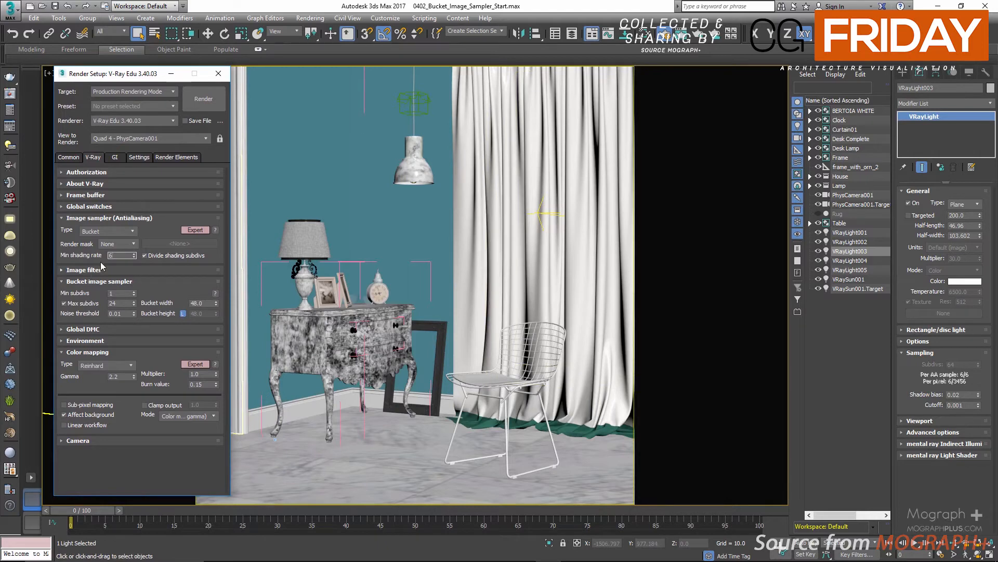
left_click_drag(113, 254, 95, 258)
type("6")
left_click(8, 96)
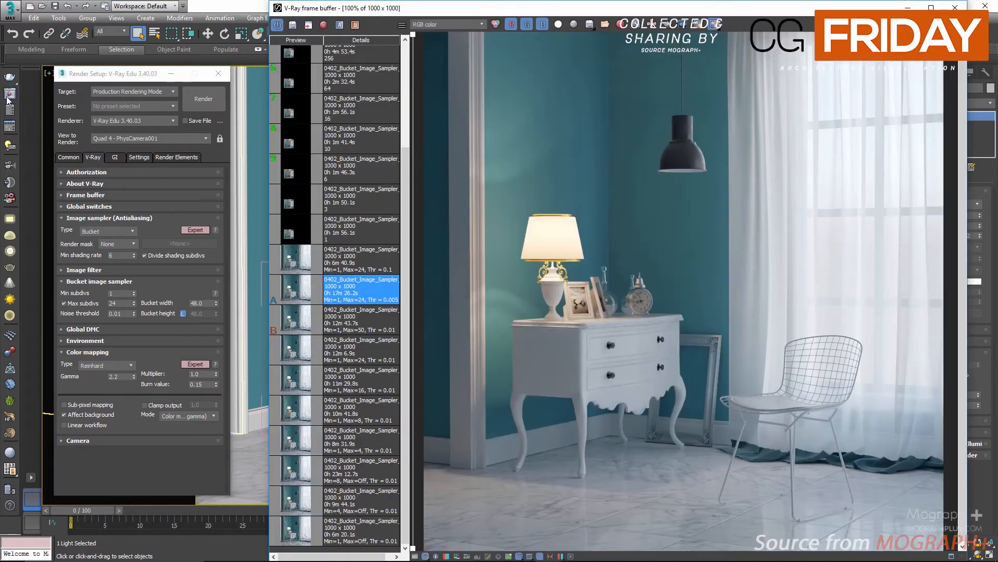
Select the shading-subdivs render with value 1 in the history and zoom the frame buffer to 200%
left_click(304, 231)
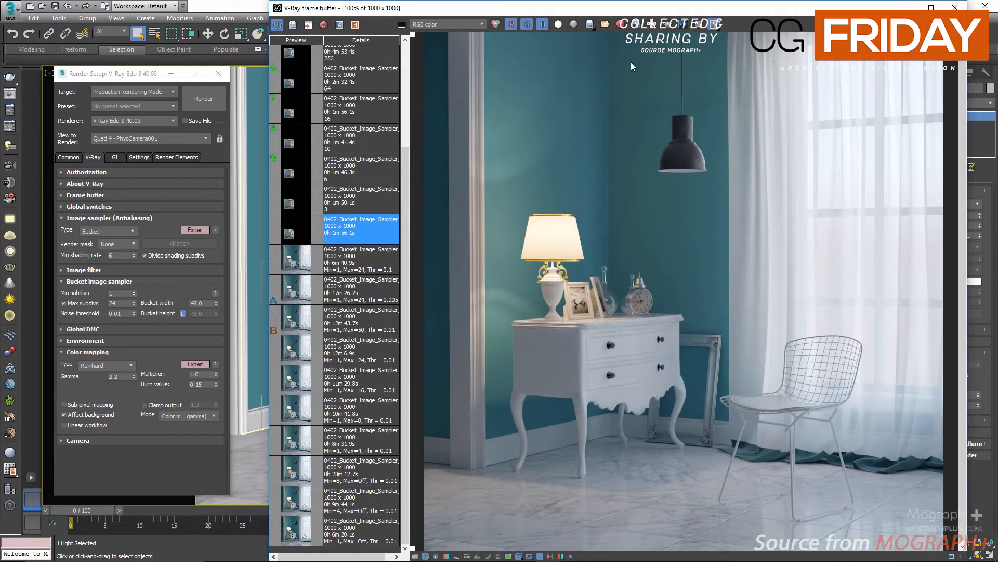
left_click(621, 24)
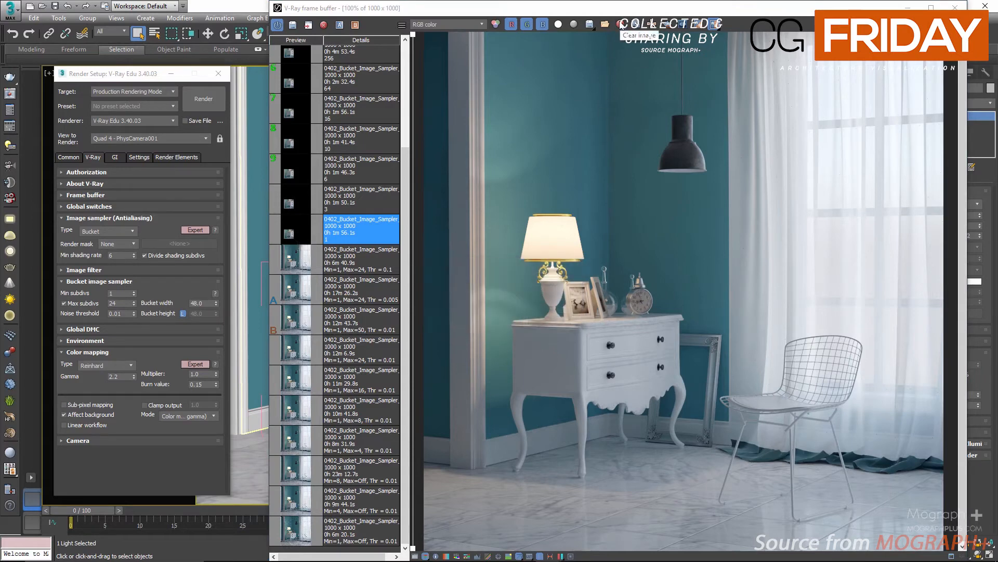
left_click(622, 25)
left_click(497, 321)
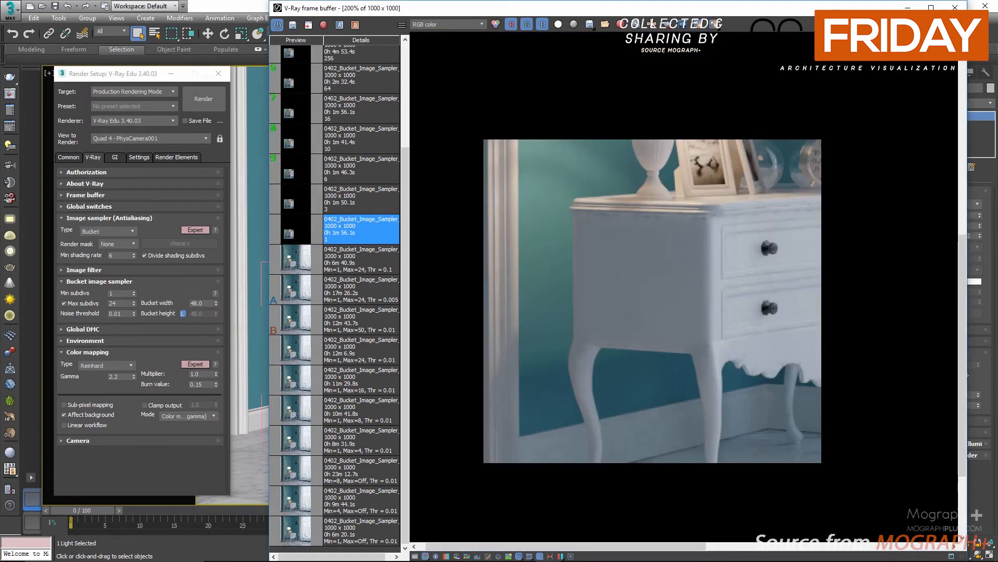
scroll(765, 260, "up", 1)
Step through the history renders with shading subdivs 3 to 256 and set them as A/B comparison images
left_click(293, 204)
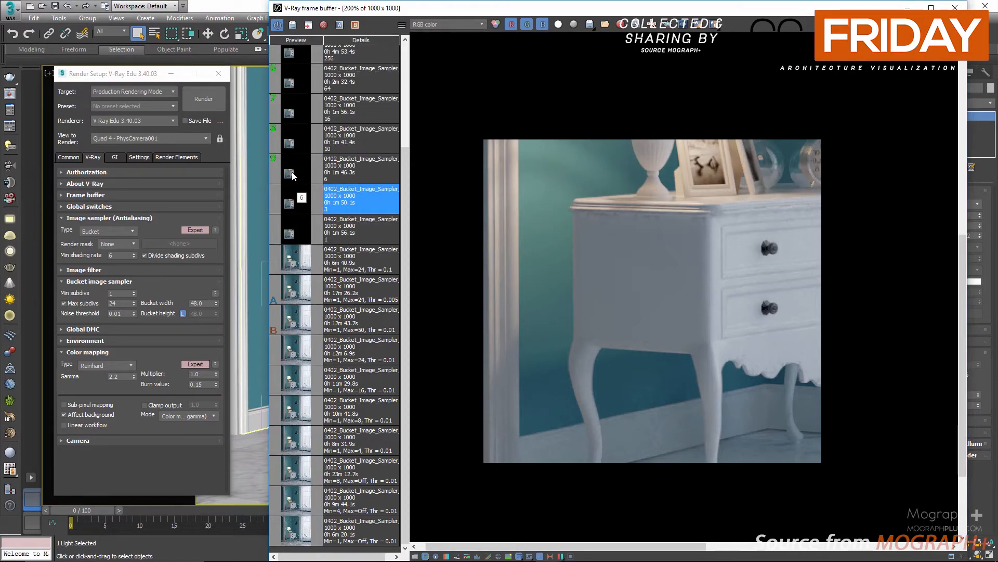
left_click(292, 175)
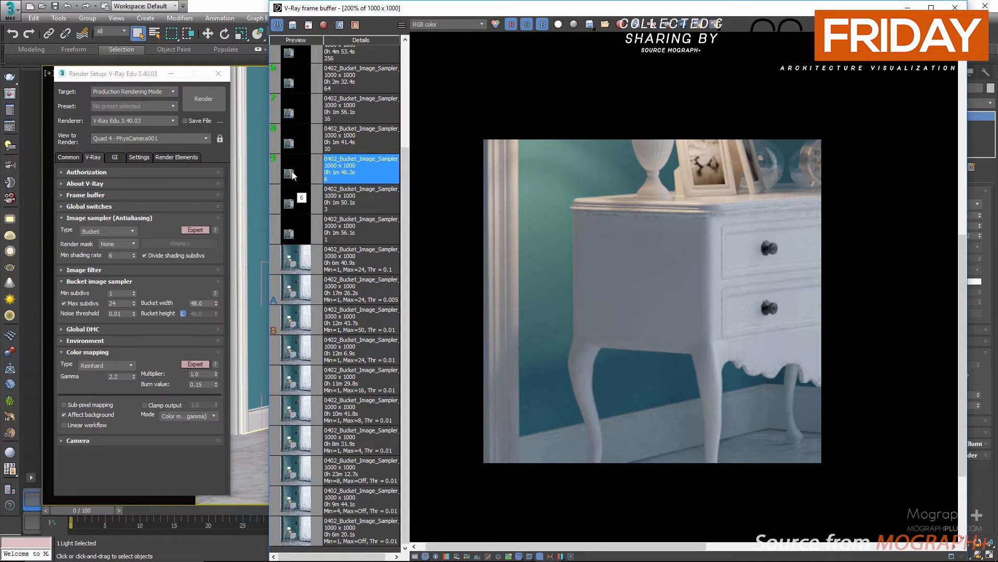
scroll(300, 208, "up", 1)
left_click(299, 167)
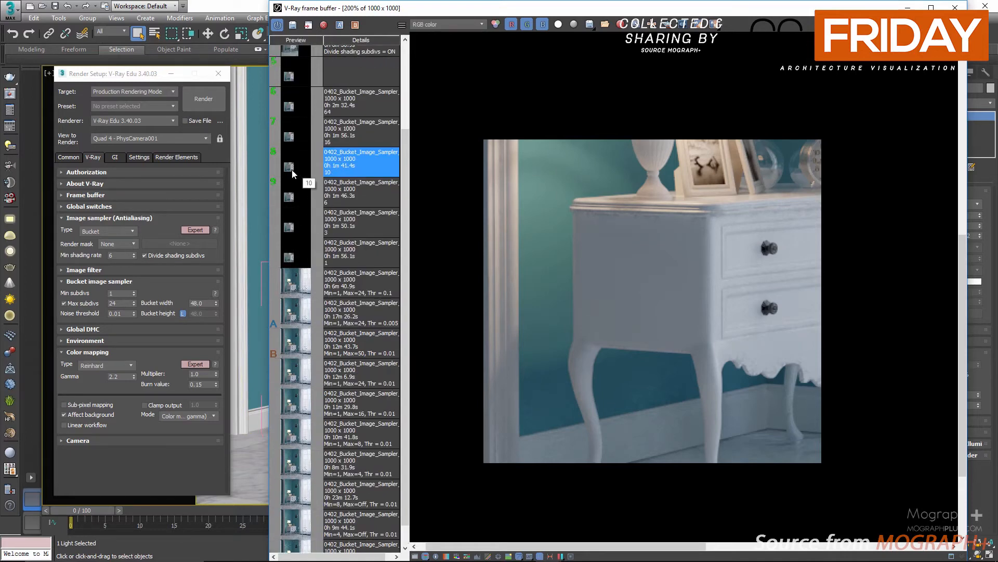
left_click(299, 141)
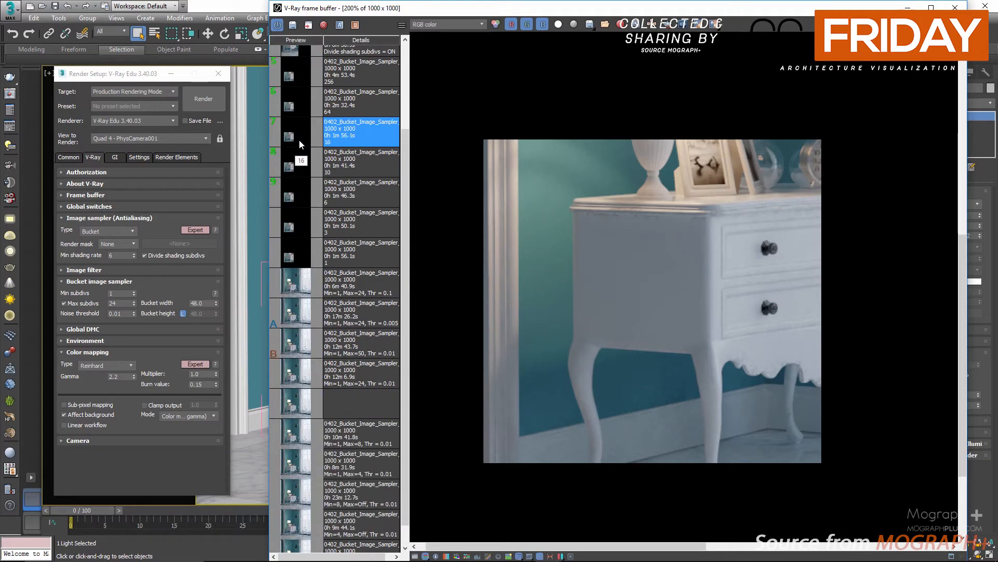
left_click(301, 108)
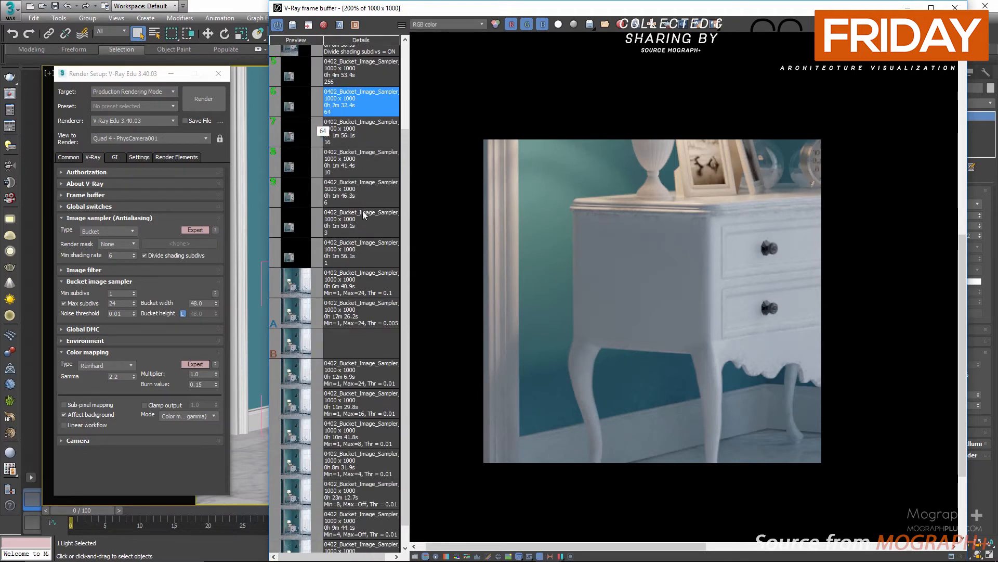
left_click(287, 102)
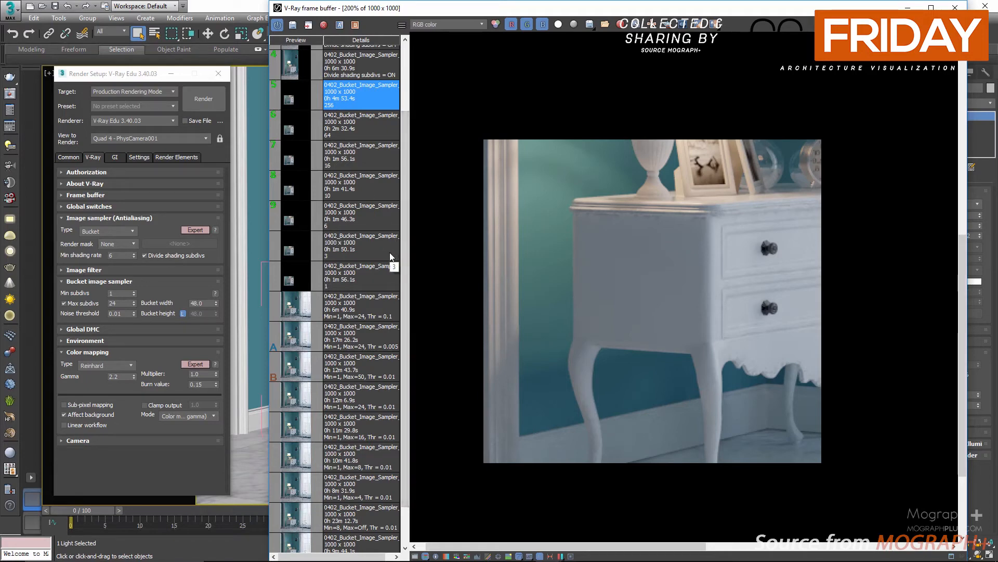
left_click(361, 191)
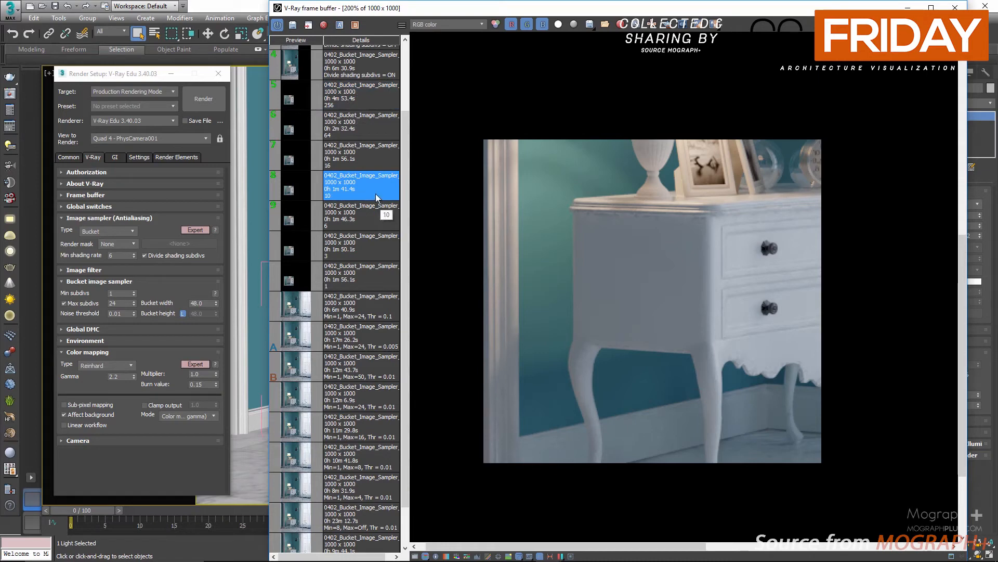
double_click(373, 241)
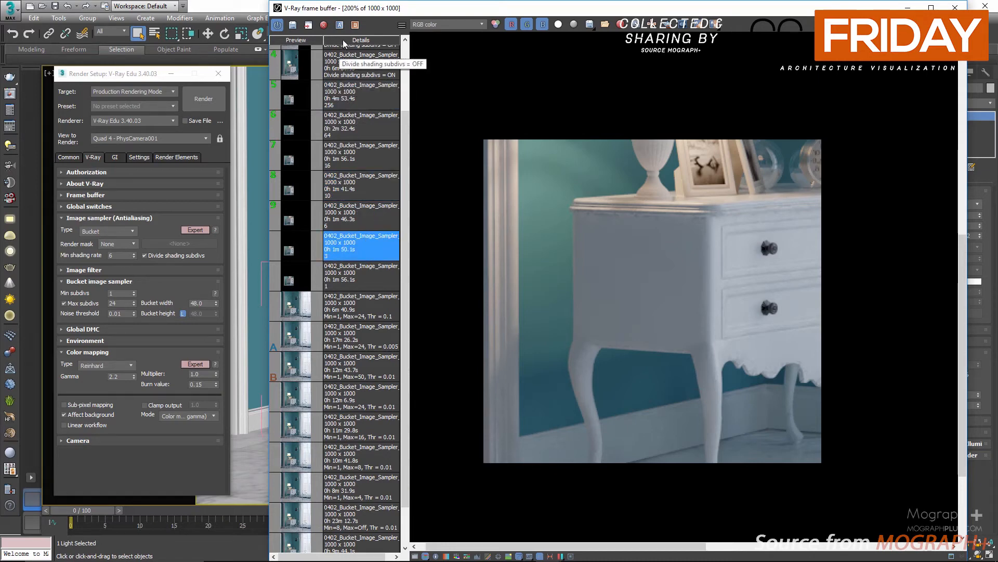
double_click(358, 94)
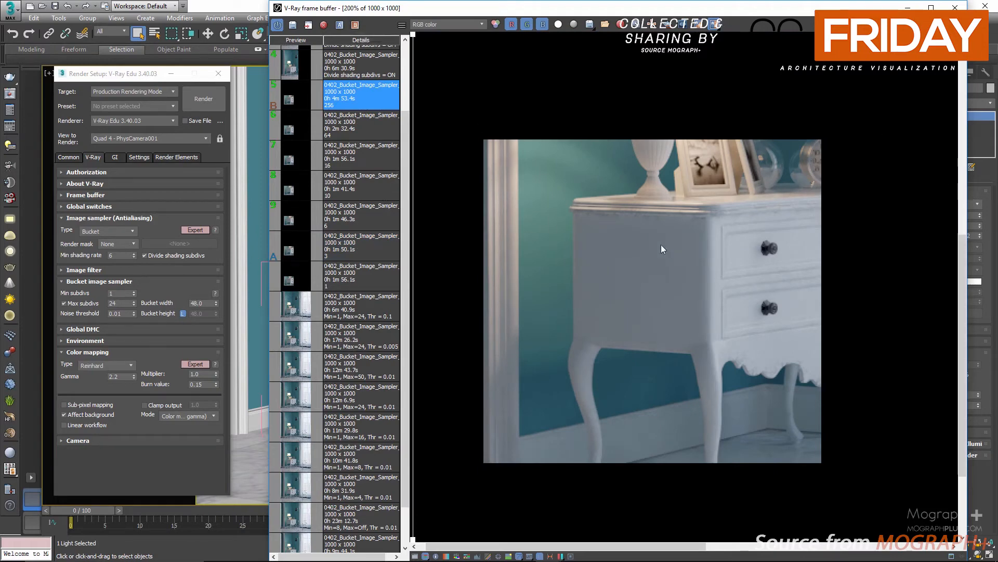
Zoom into the nightstand and compare the A and B renders with a horizontal split
scroll(661, 248, "down", 2)
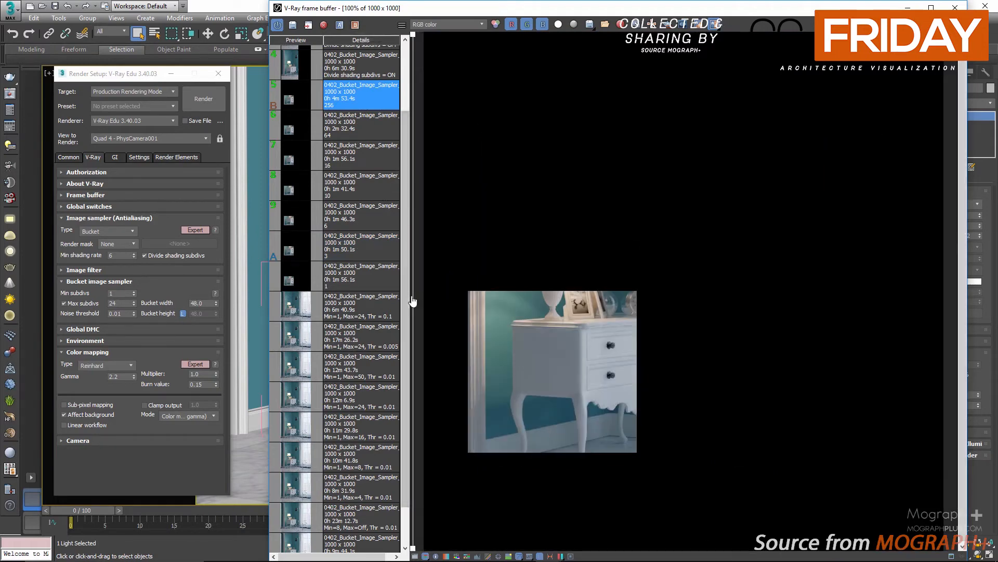
left_click_drag(413, 298, 566, 321)
scroll(539, 401, "up", 1)
scroll(539, 400, "up", 2)
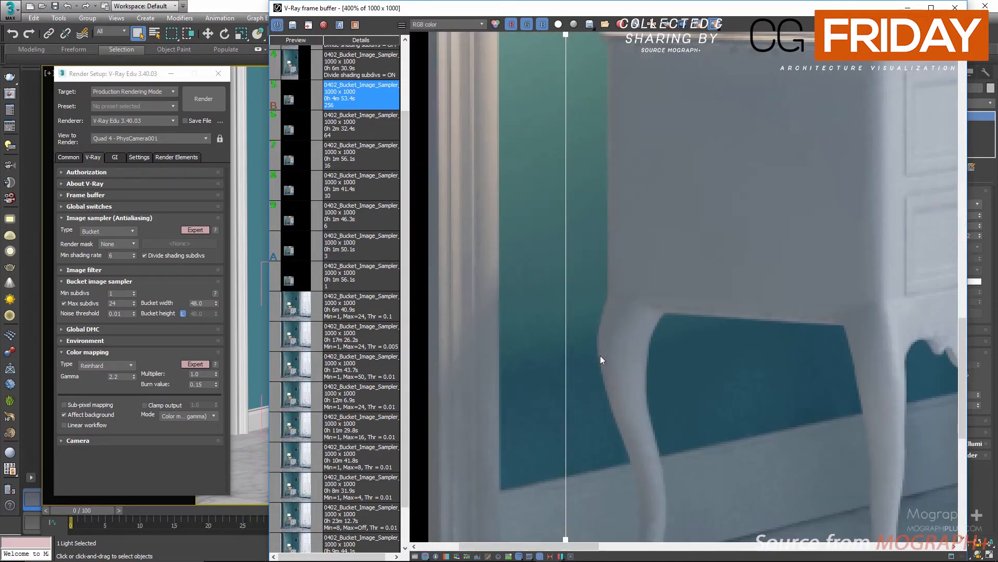
left_click_drag(562, 367, 484, 401)
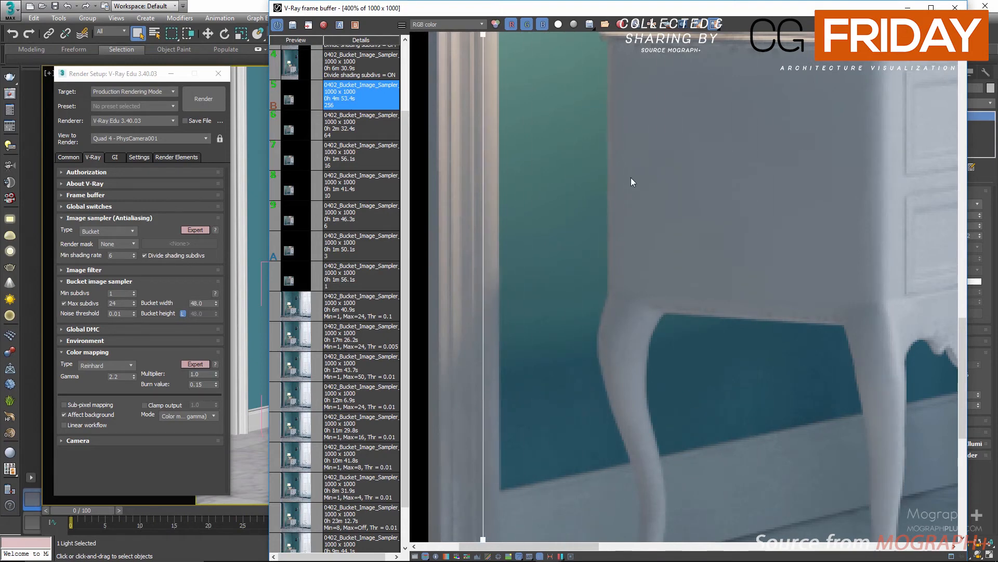
middle_click_drag(631, 177, 641, 414)
left_click_drag(484, 233, 650, 219)
left_click_drag(722, 219, 439, 223)
middle_click_drag(723, 227, 444, 161)
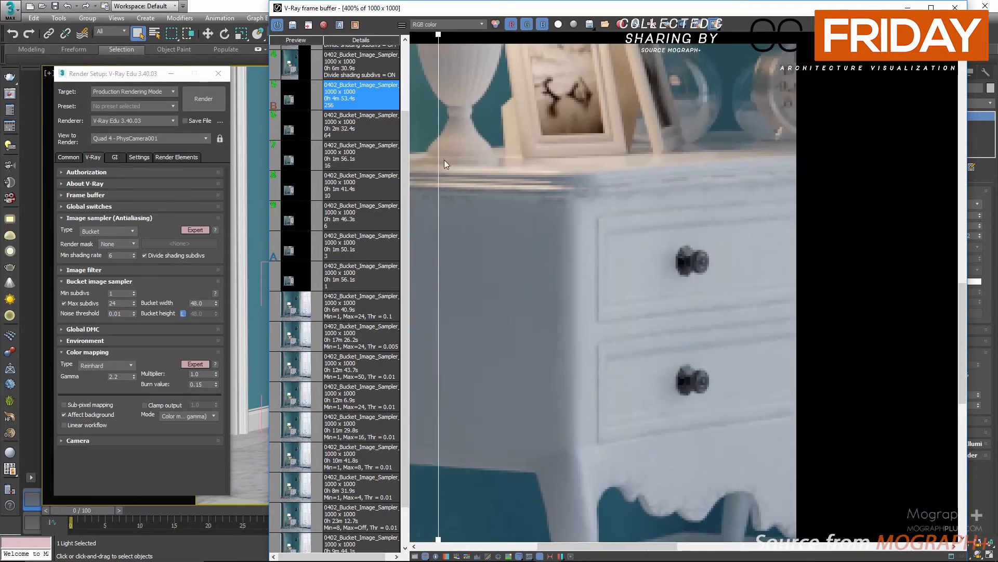
middle_click_drag(536, 189, 729, 168)
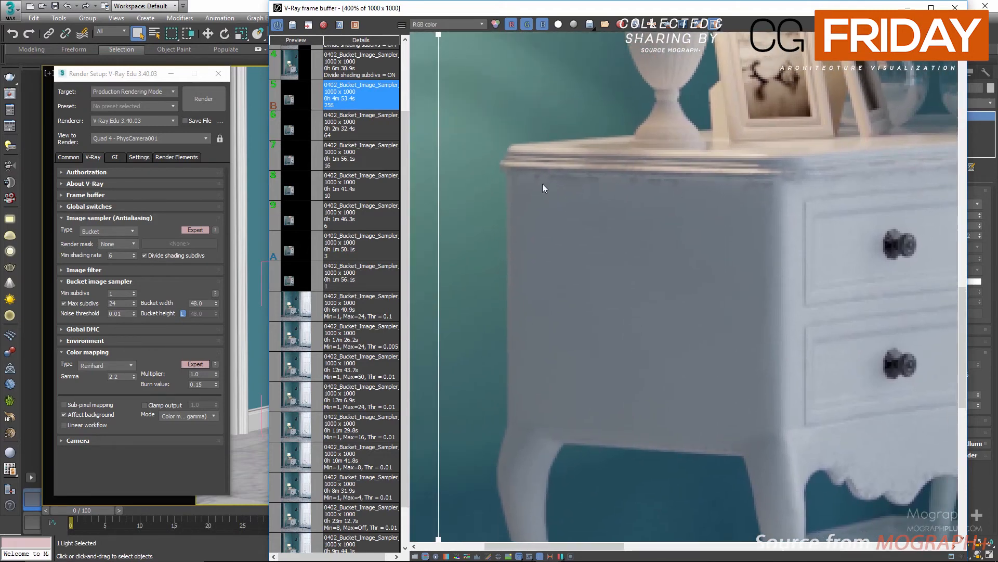
left_click(712, 25)
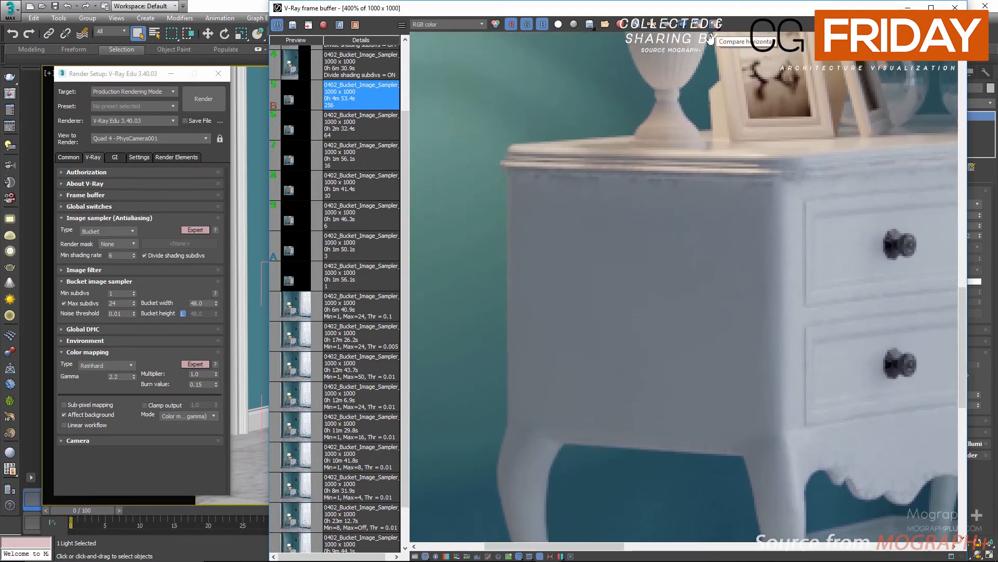
Review the Divide shading subdivs ON render in the history and close the frame buffer
scroll(619, 164, "down", 2)
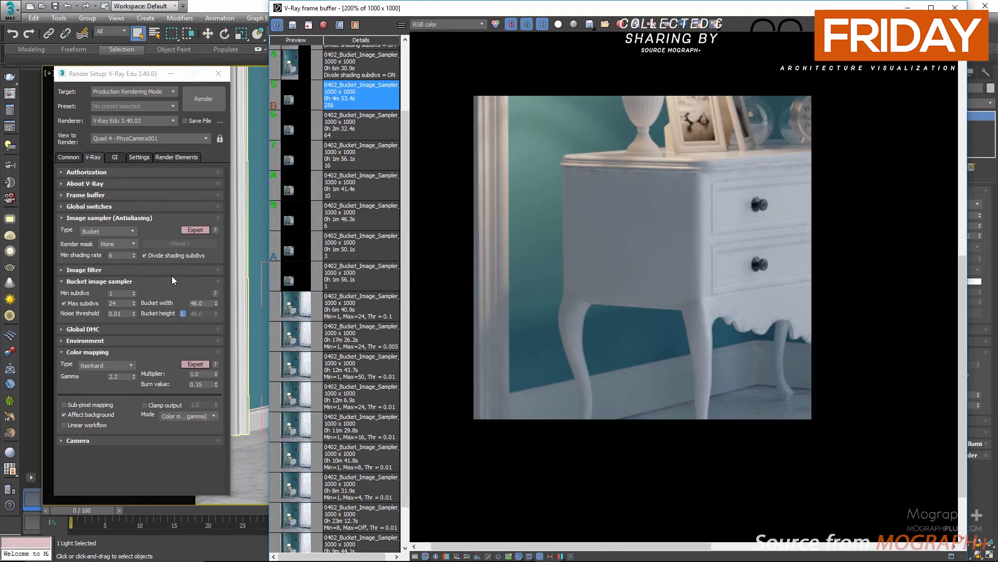
left_click(148, 257)
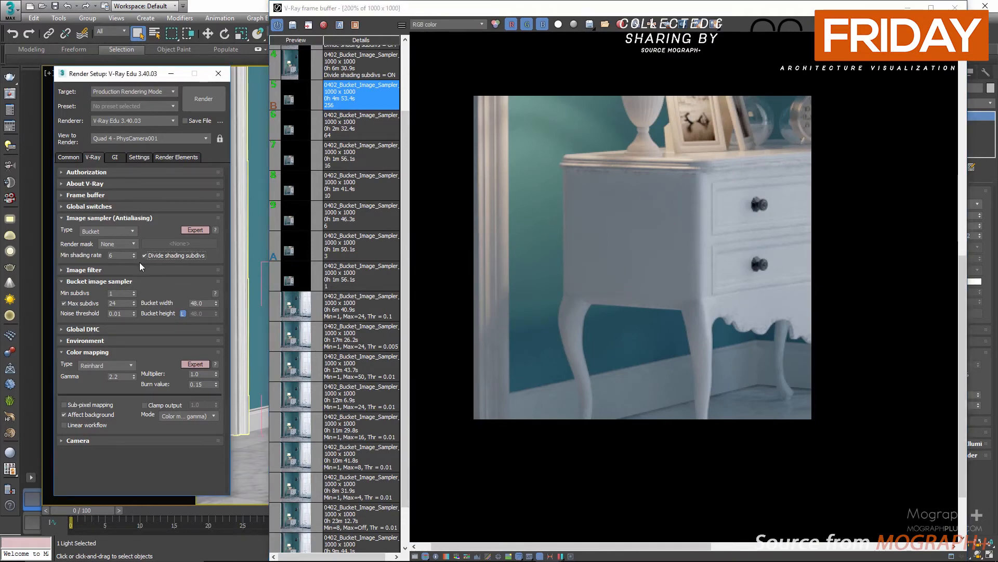
scroll(306, 271, "up", 3)
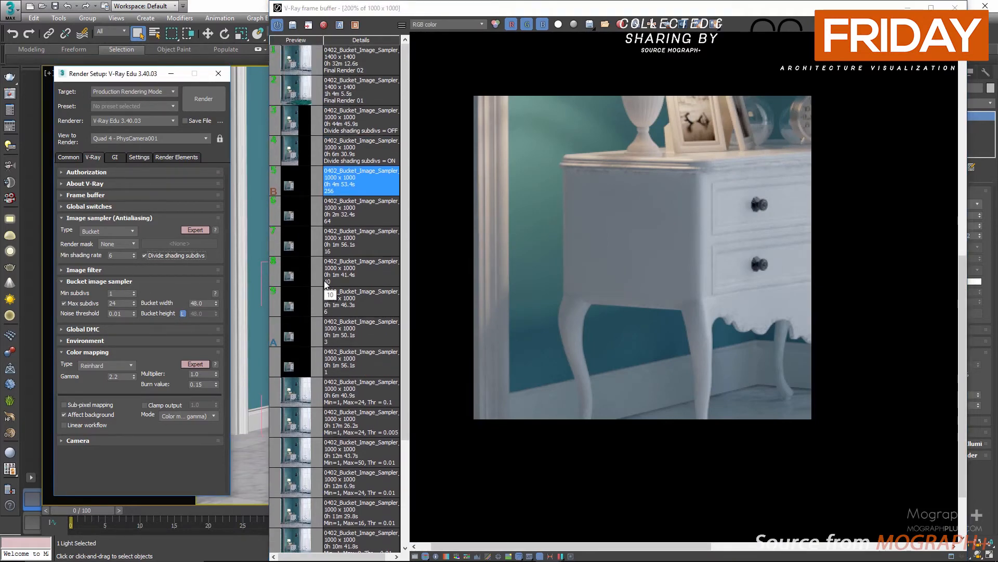
left_click(285, 153)
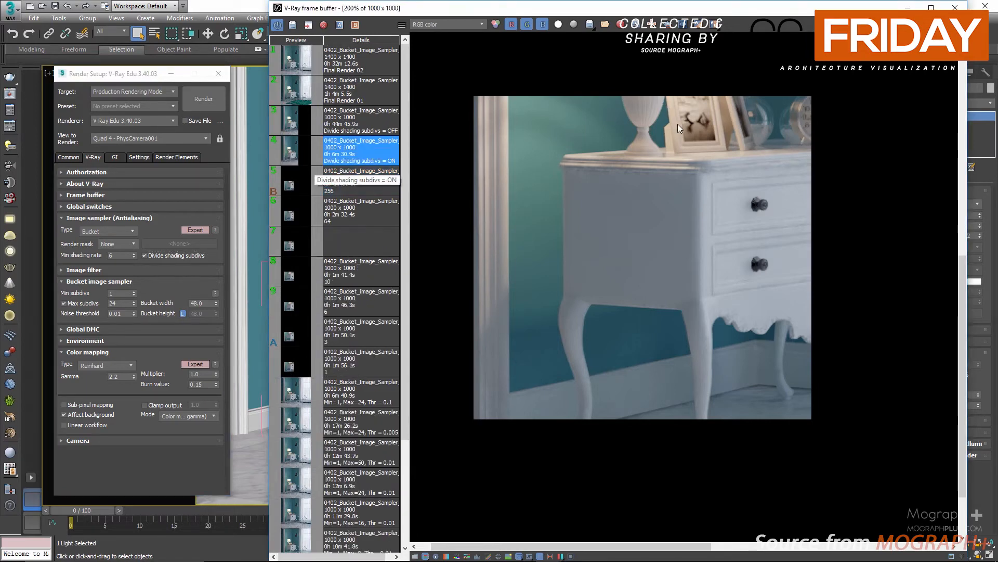
scroll(697, 235, "down", 2)
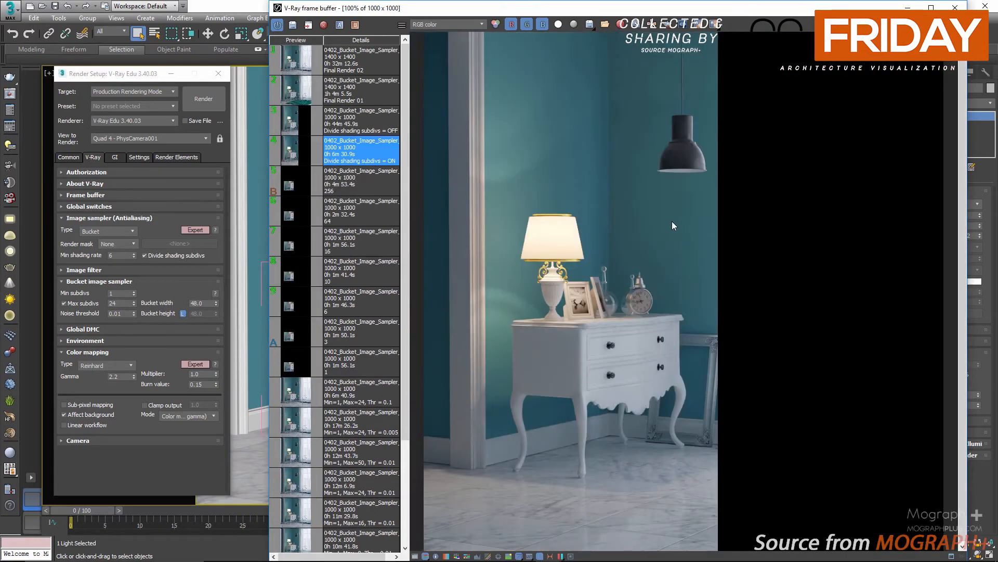
left_click(955, 7)
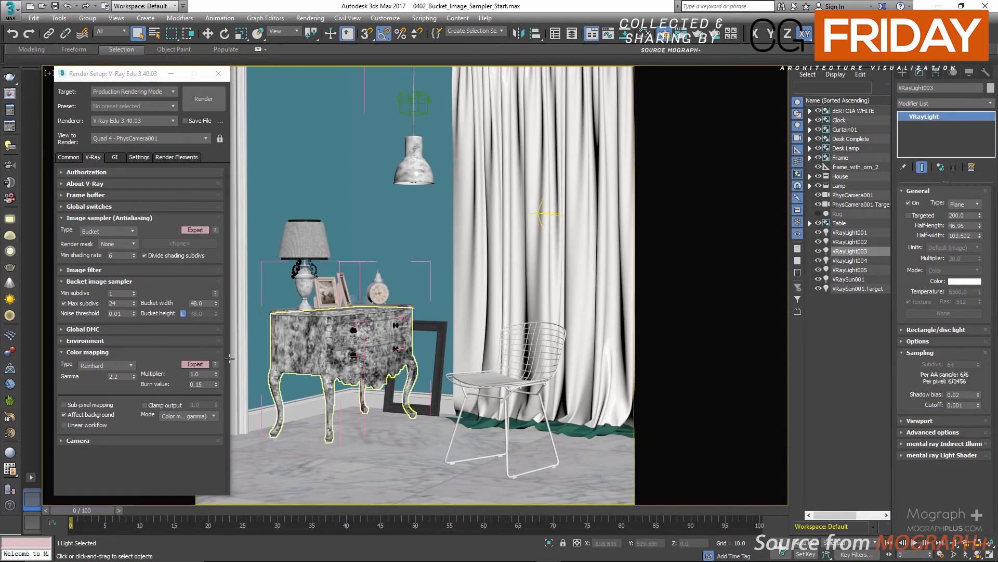
Expand the Global DMC rollout, enable Use local subdivs, and collapse the Color mapping rollout
left_click_drag(126, 302, 104, 301)
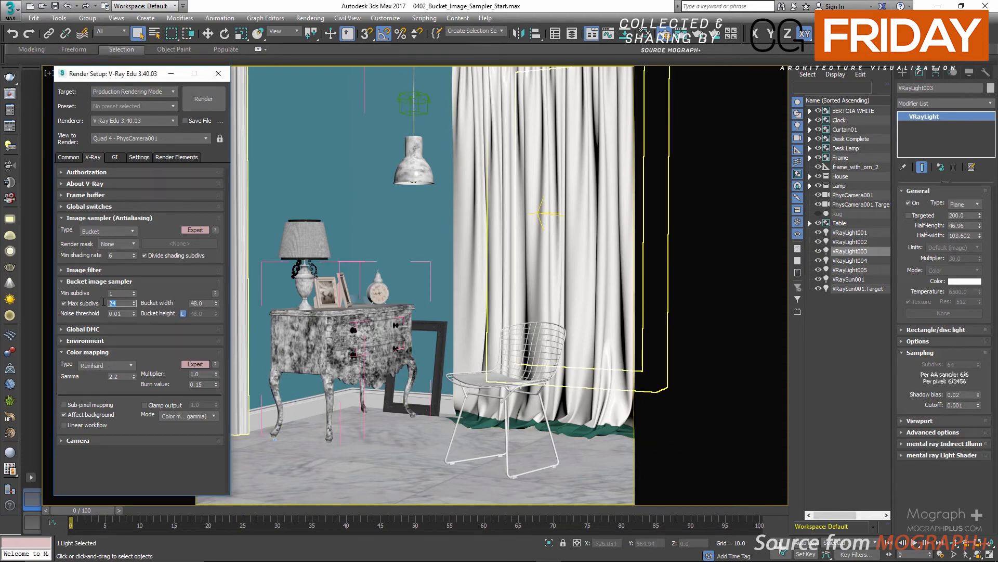
left_click(160, 288)
left_click_drag(133, 73, 646, 80)
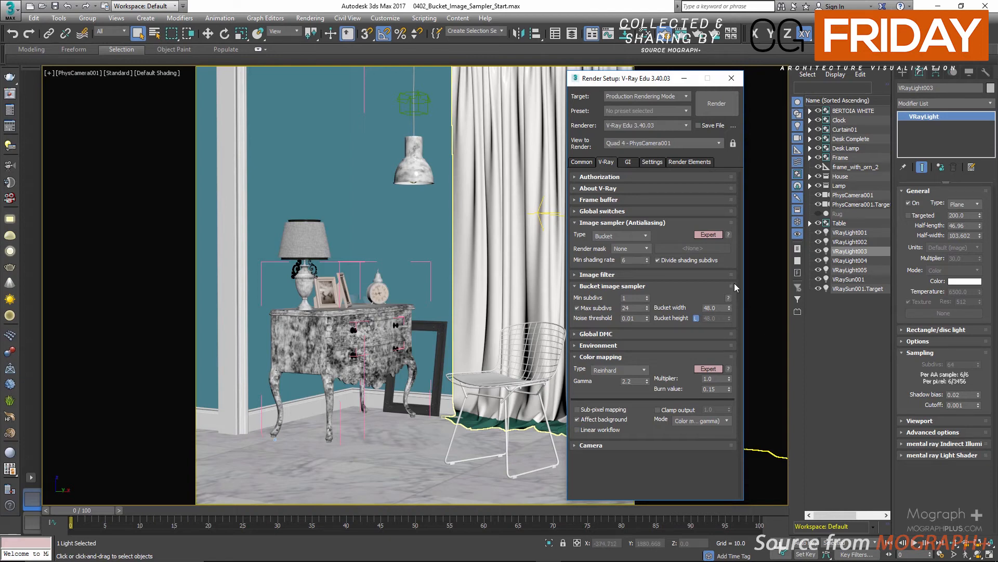
left_click(596, 333)
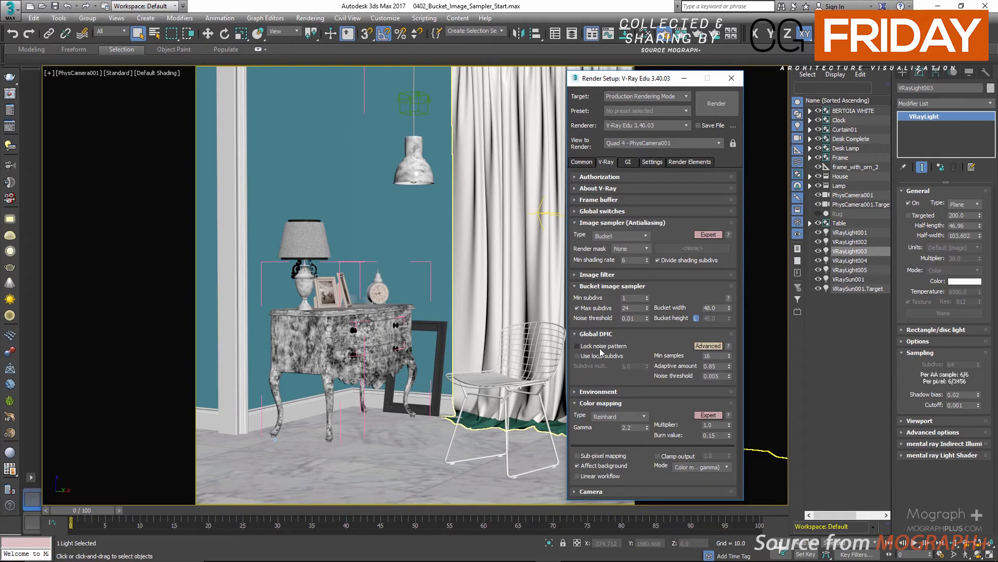
left_click(598, 356)
left_click(612, 403)
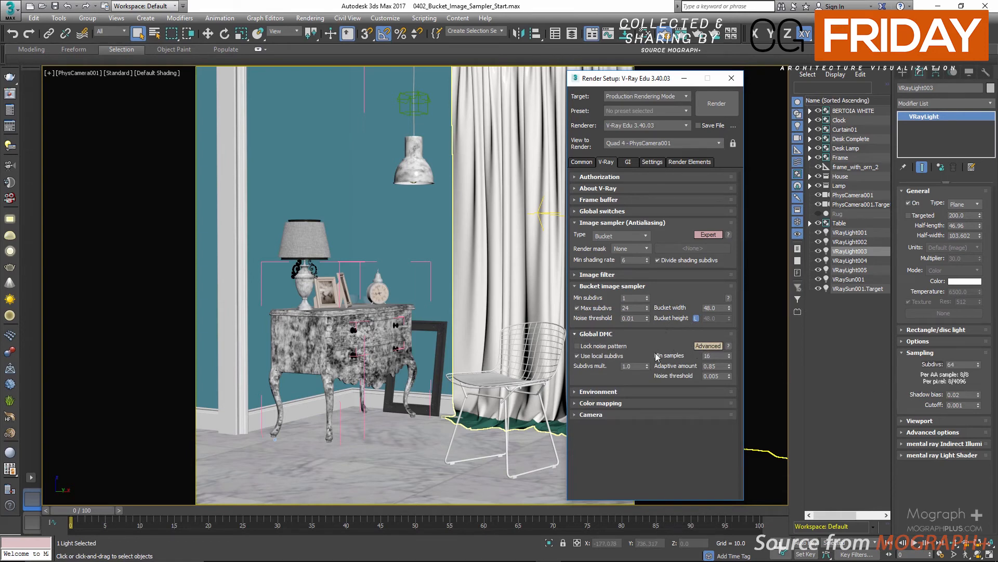
Toggle Divide shading subdivs off and back on while checking the selected VRayLight's per-AA-sample sampling readout
left_click(658, 260)
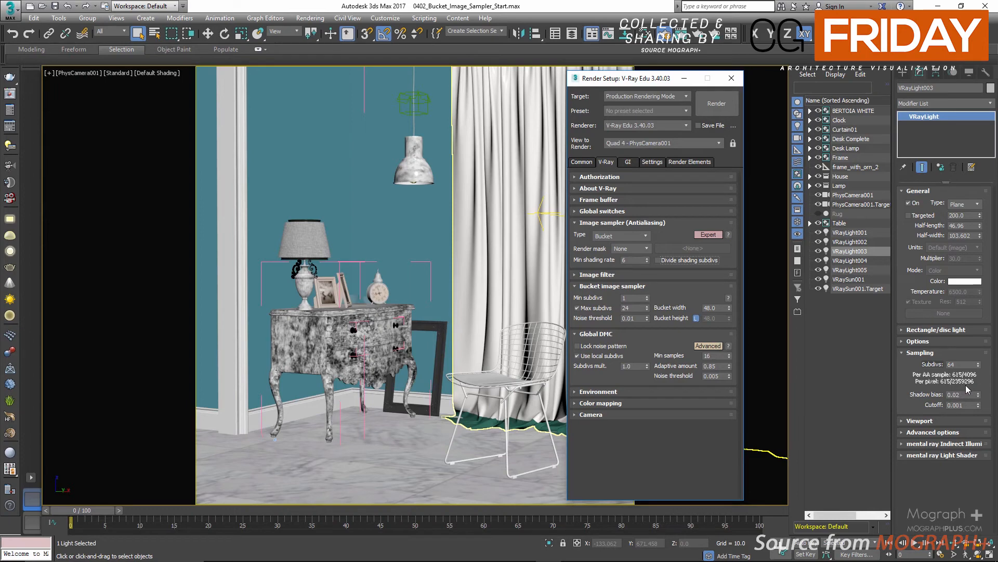
left_click(682, 264)
left_click(942, 370)
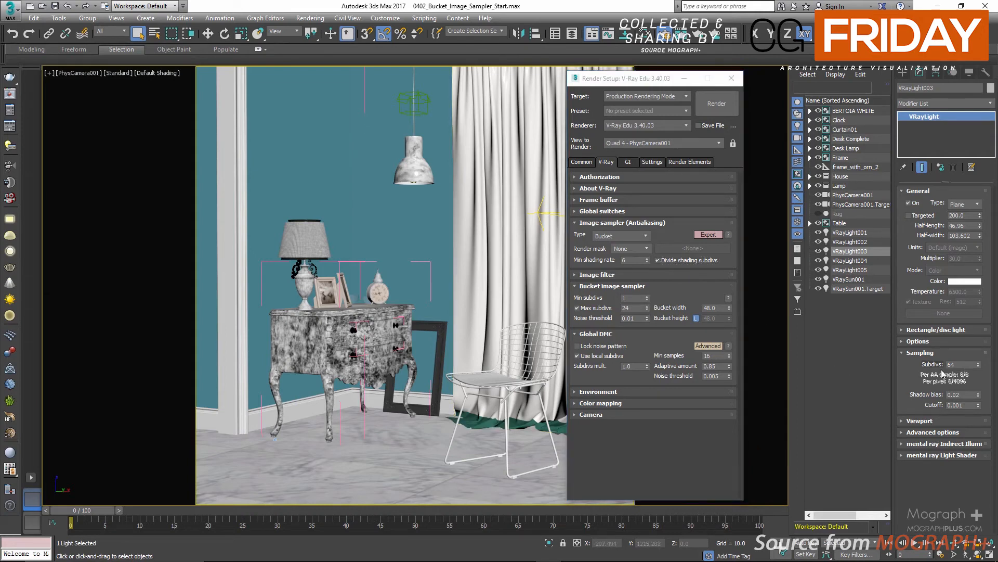
Open the bucket sampler's Max subdivs value for editing
double_click(631, 307)
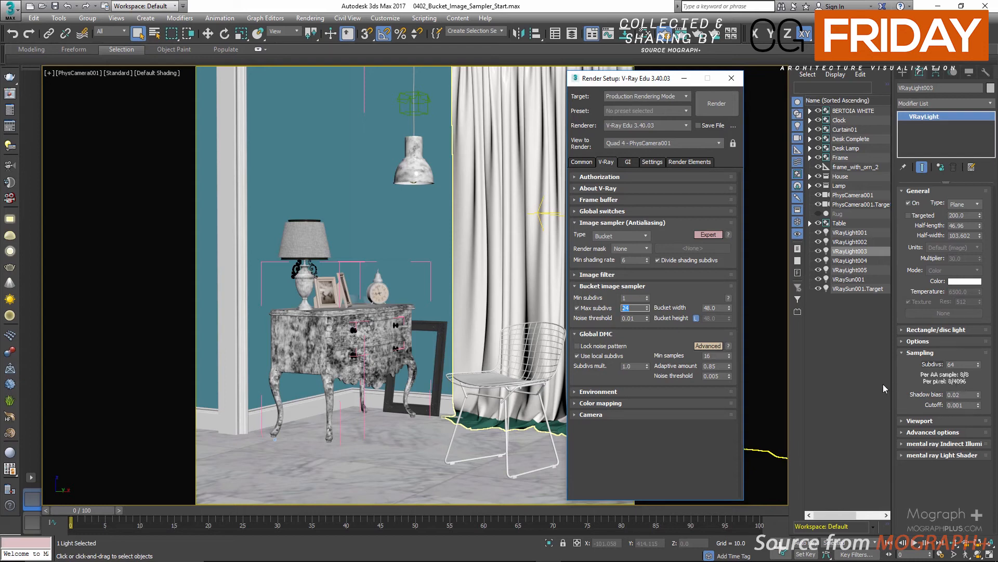
Arrange the frame buffer beside the Render Setup dialog and zoom into the lamp area of the render
left_click(679, 261)
left_click(679, 261)
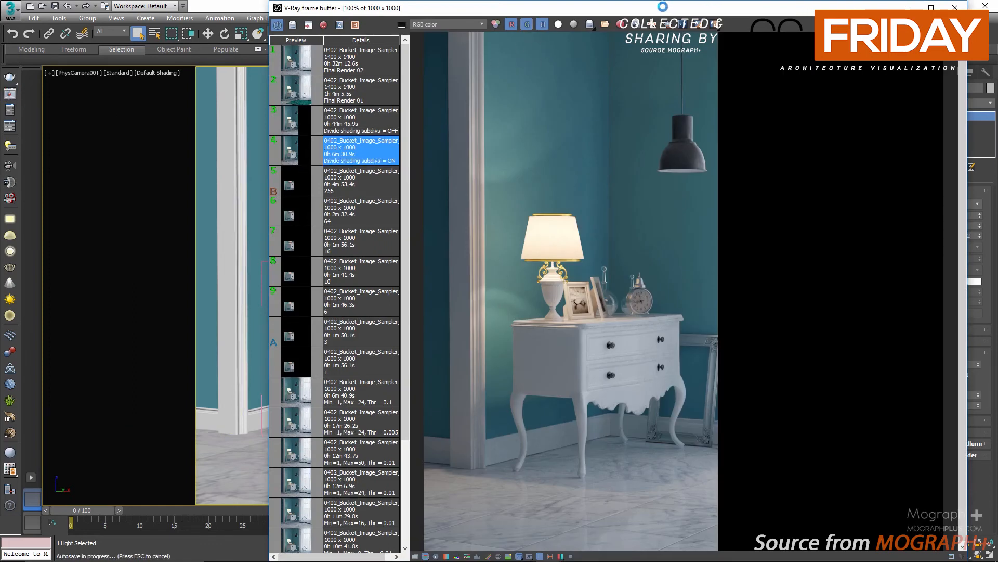
left_click_drag(663, 7, 679, 159)
left_click_drag(636, 77, 130, 79)
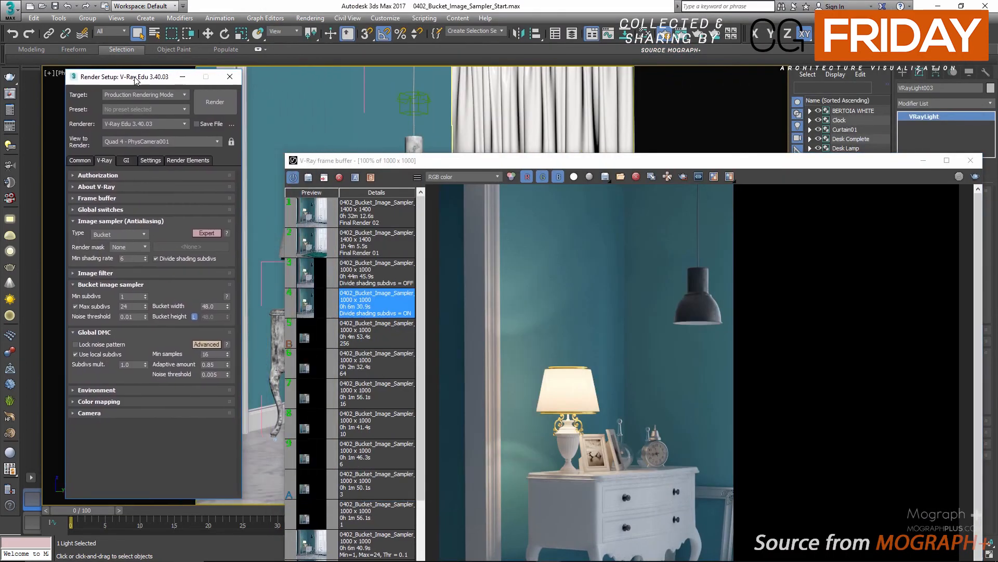
left_click(631, 163)
left_click_drag(635, 160, 637, 7)
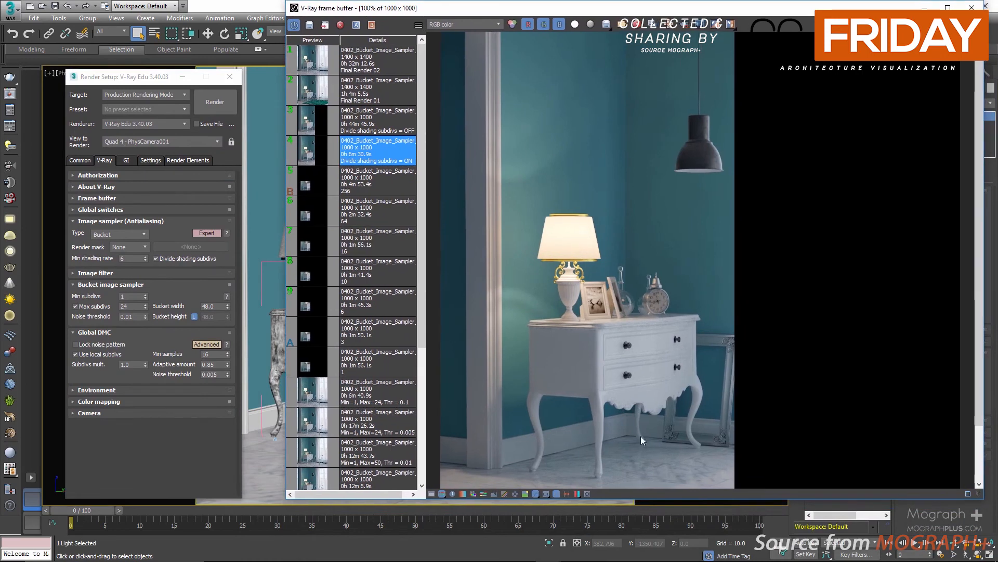
left_click_drag(644, 502, 644, 561)
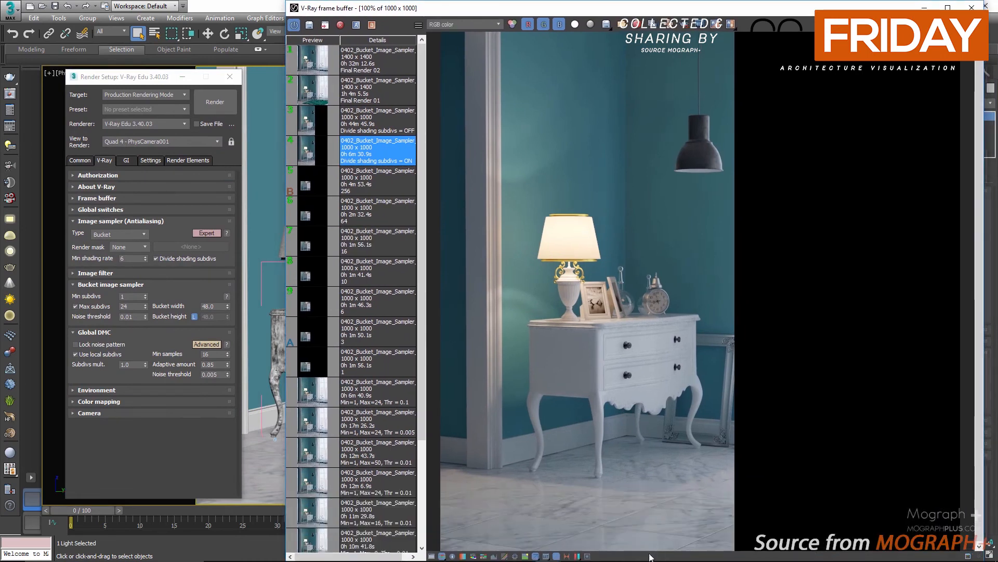
scroll(491, 260, "up", 1)
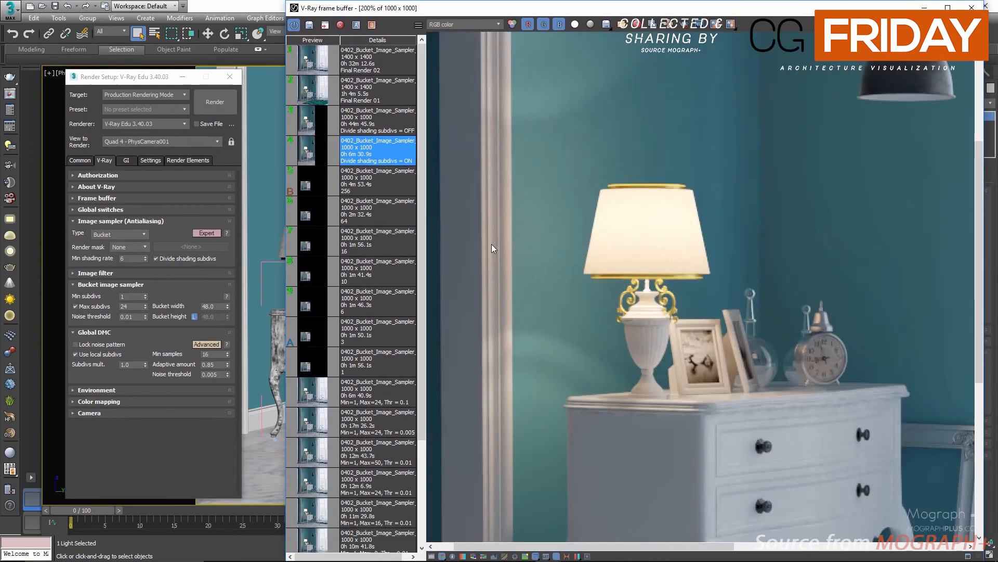
scroll(572, 184, "up", 1)
middle_click_drag(575, 192, 568, 97)
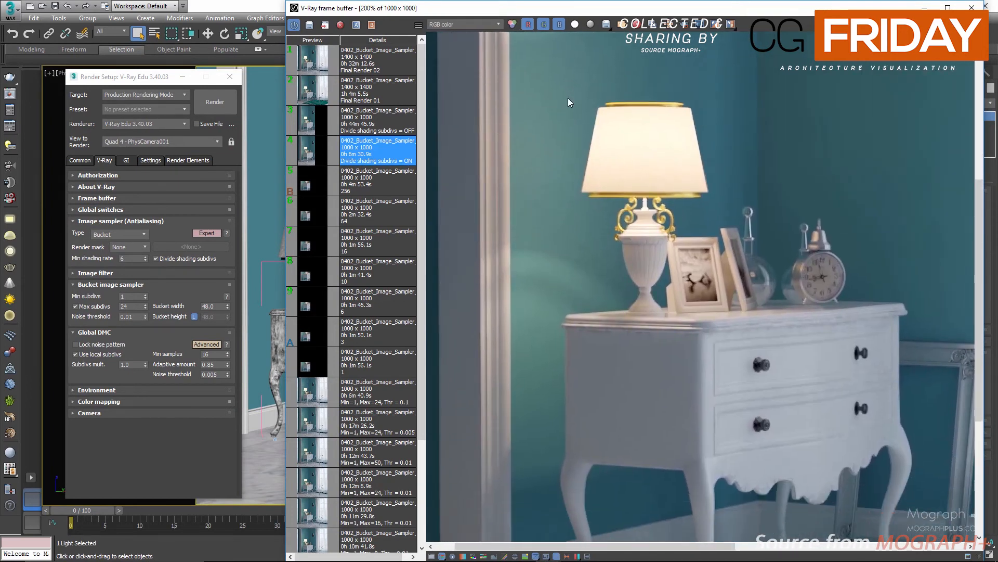
Compare the Divide shading subdivs OFF and ON history renders with an A/B wipe, then close the frame buffer
left_click(309, 130)
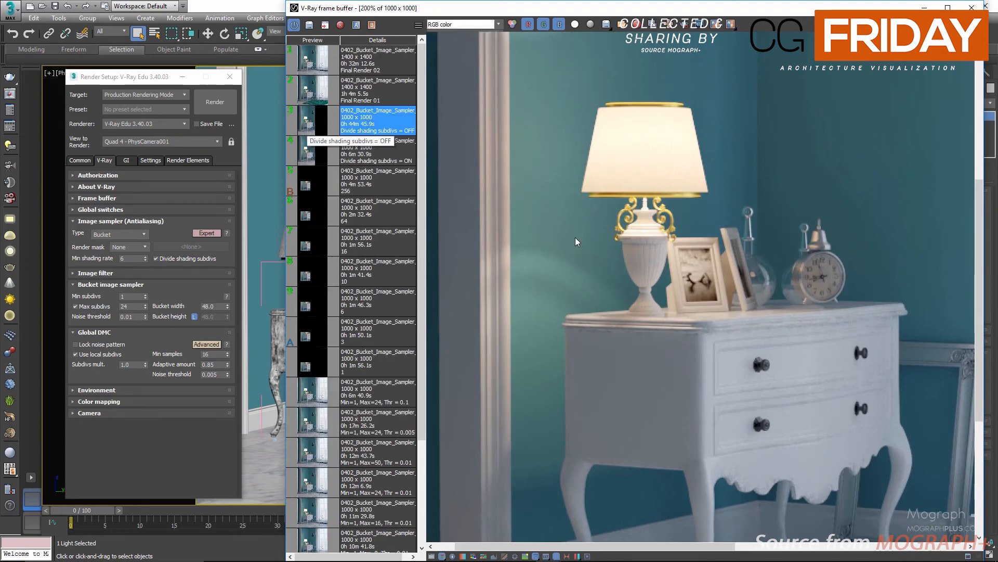
left_click(384, 154)
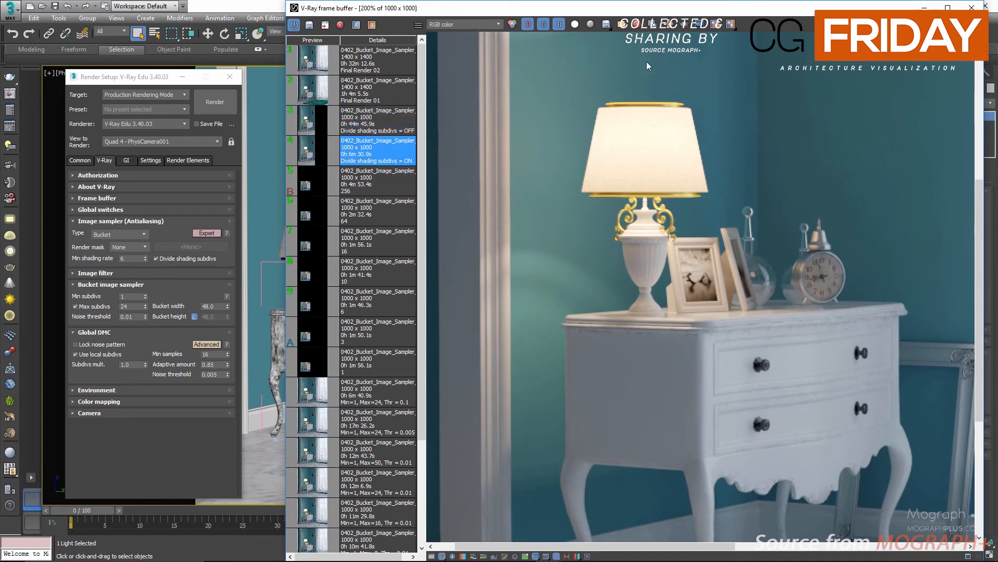
left_click(357, 25)
left_click(372, 123)
left_click(371, 26)
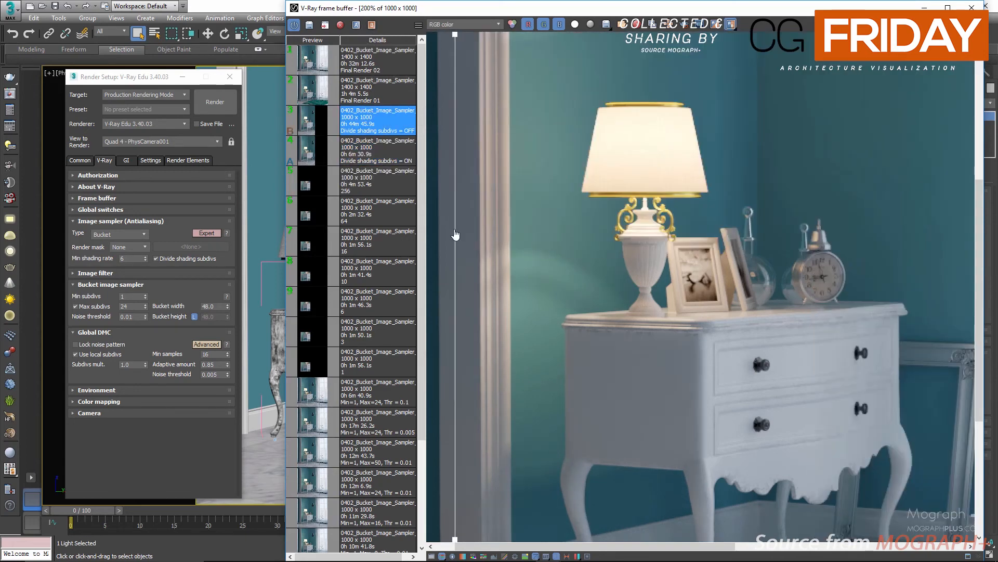
left_click_drag(455, 235, 534, 234)
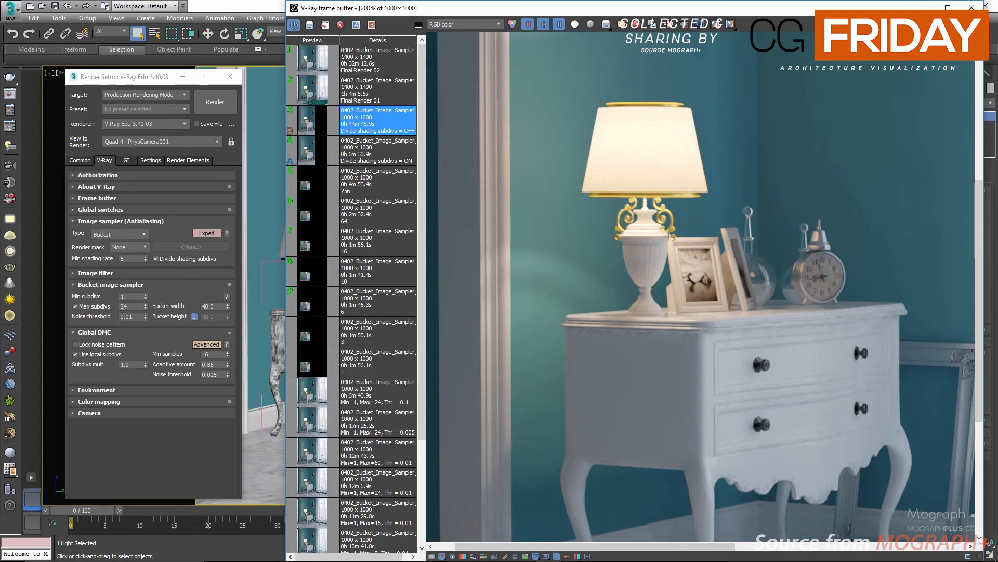
left_click(972, 7)
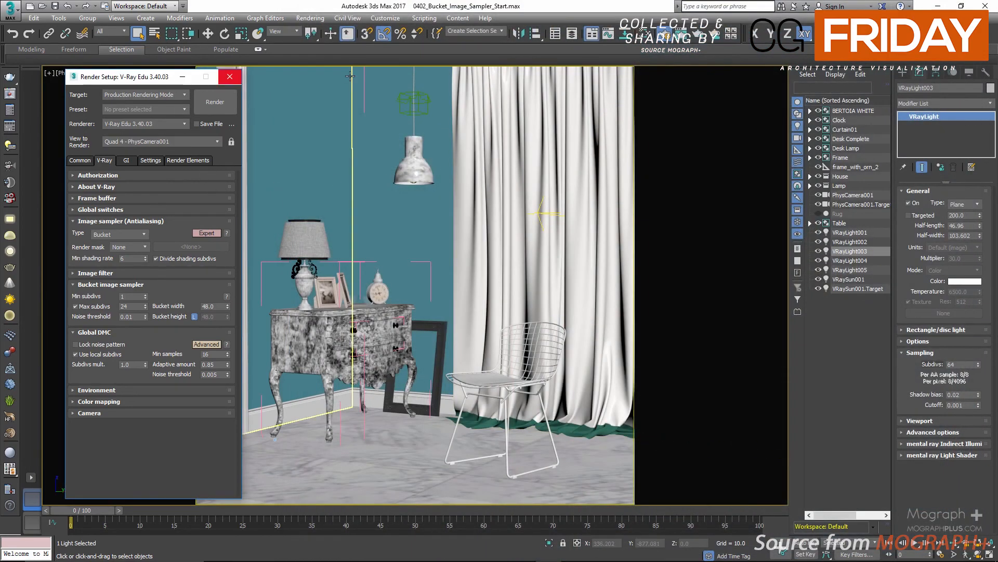
Disable Use local subdivs in the Global DMC rollout and collapse that rollout
left_click_drag(152, 81, 457, 75)
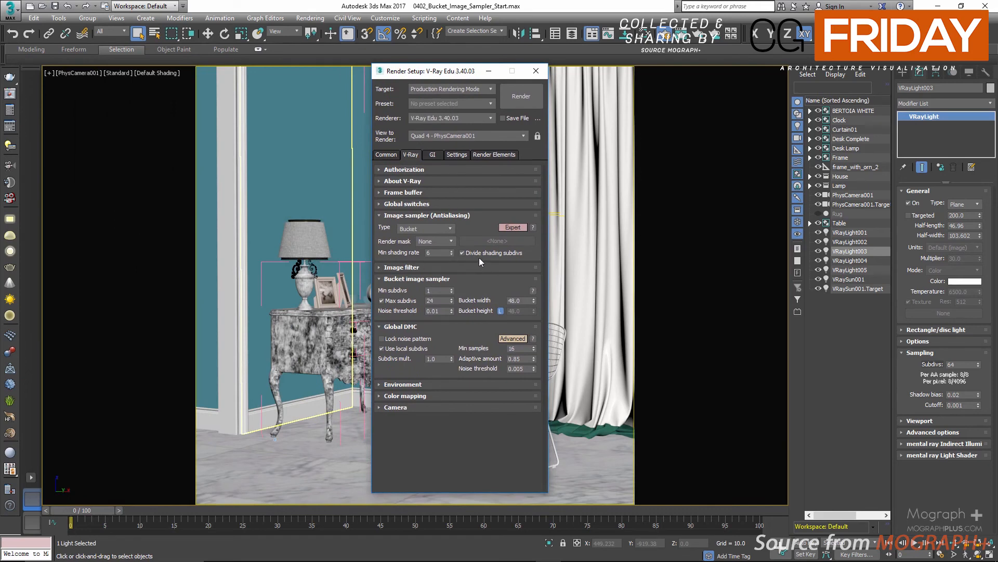
left_click_drag(432, 253, 417, 253)
left_click(463, 252)
left_click(463, 252)
left_click(382, 349)
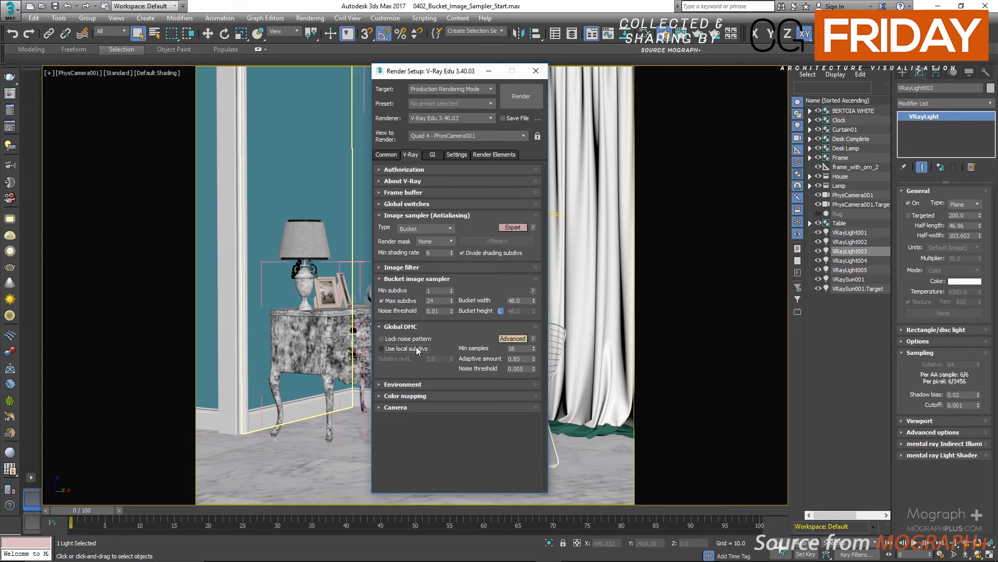
double_click(436, 252)
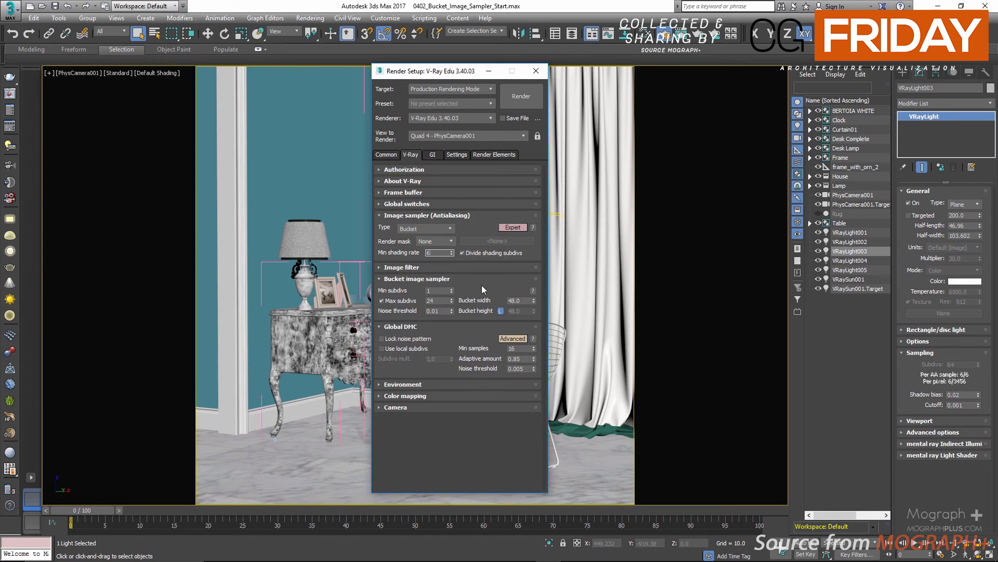
key("Return")
left_click(425, 326)
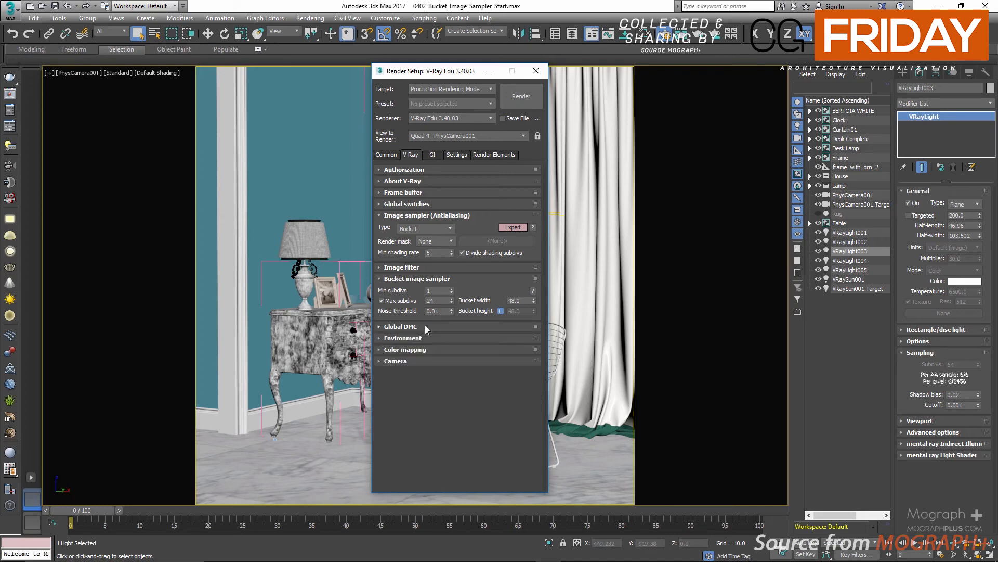
Set the bucket sampler's Max subdivs to 32 and Noise threshold to 0.005, then reopen the Global DMC rollout
double_click(439, 290)
key("Tab")
key("Tab")
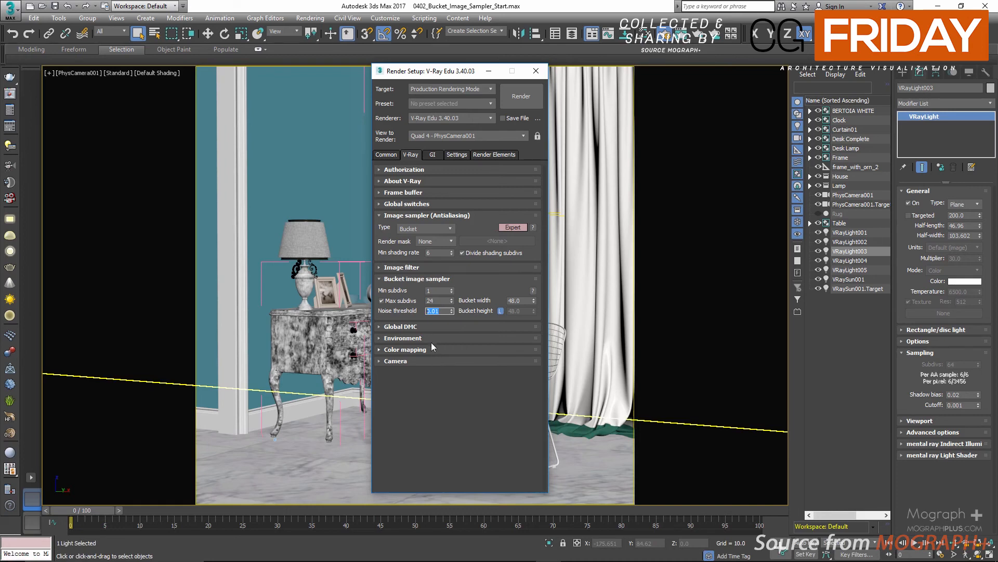
left_click(443, 310)
double_click(438, 290)
double_click(431, 301)
key("Return")
left_click(437, 311)
mouse_move(444, 290)
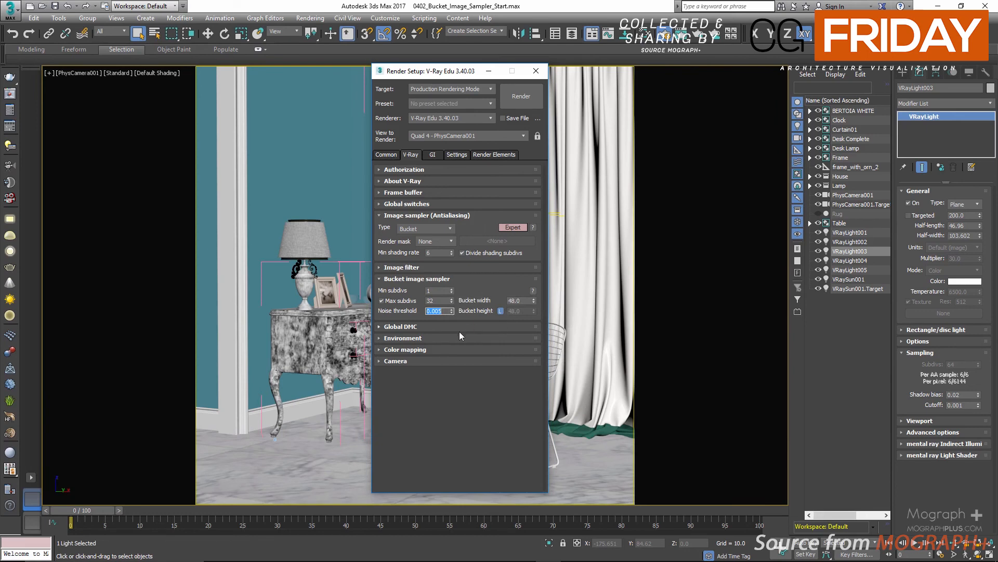
left_click(424, 326)
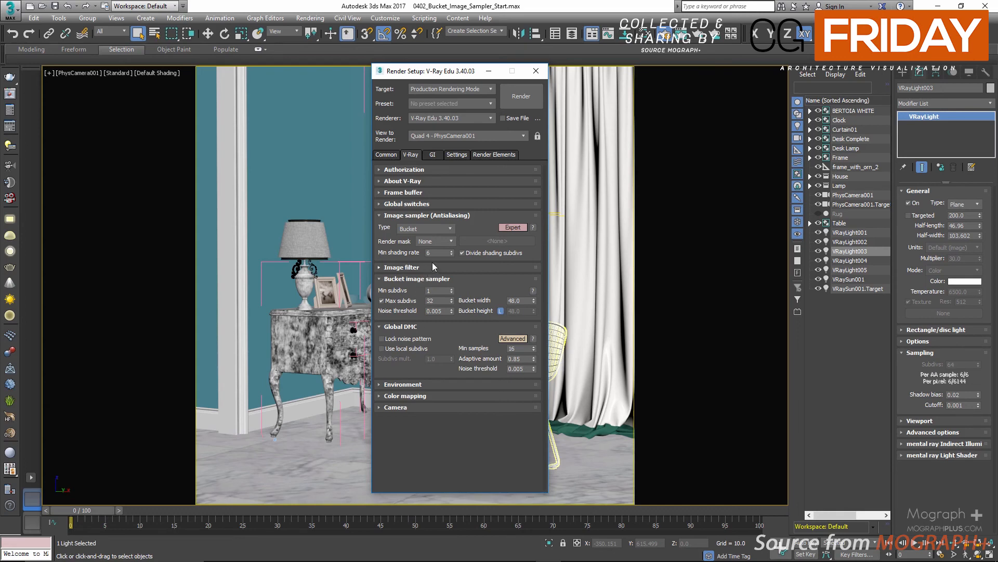
type("6")
key("Return")
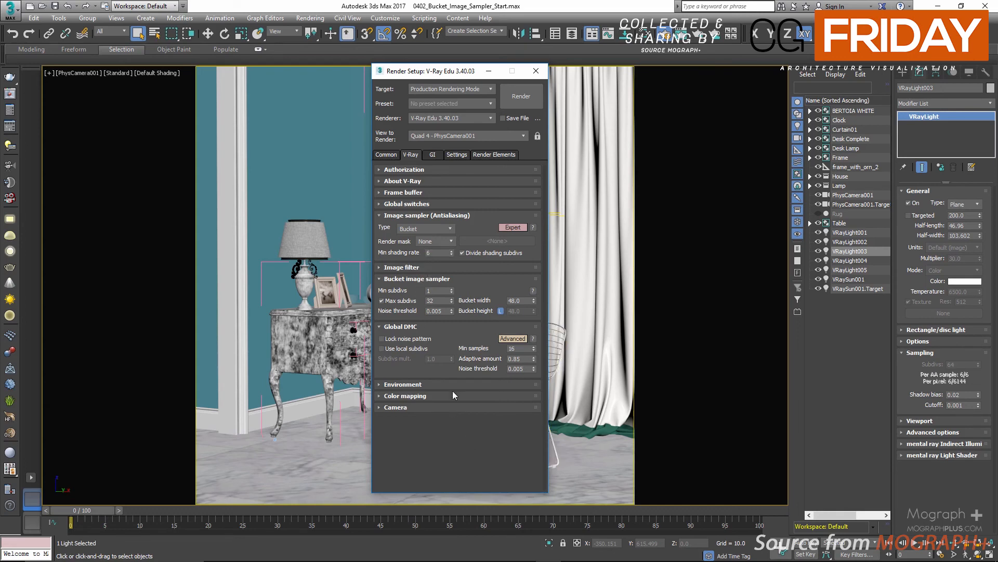
Unhide the Rug object and set the output width to 1400 pixels
left_click(821, 214)
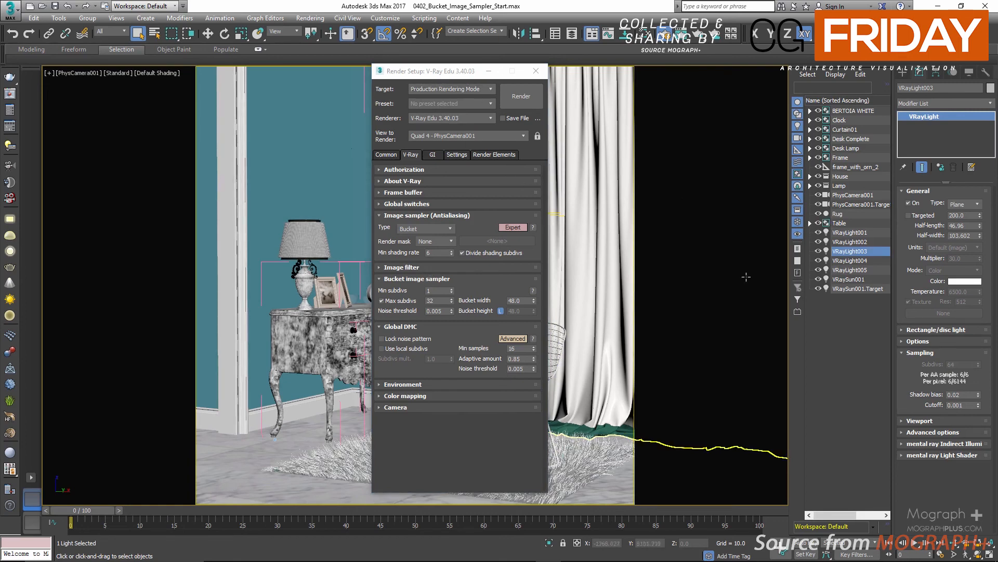
left_click(387, 155)
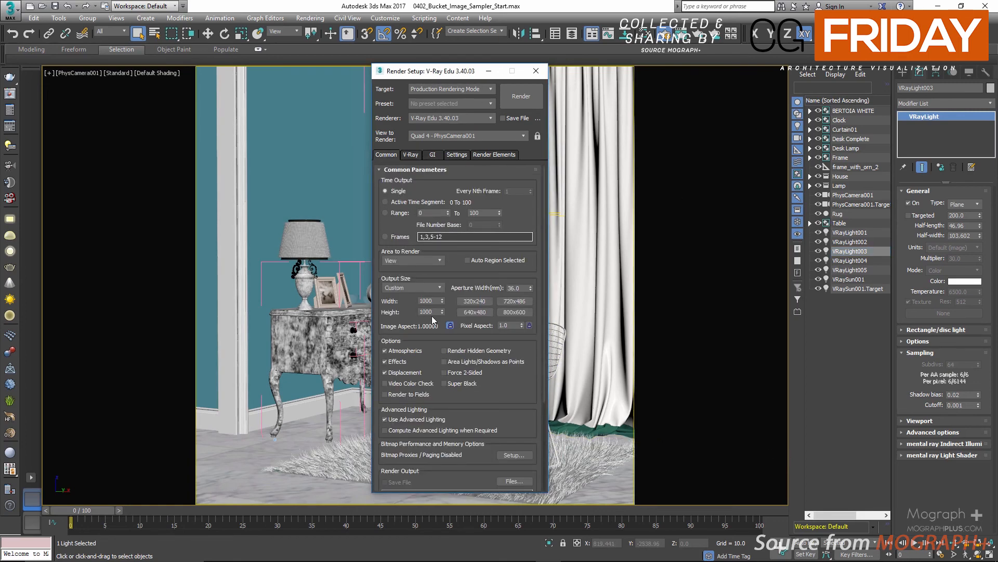
double_click(426, 302)
type("1400")
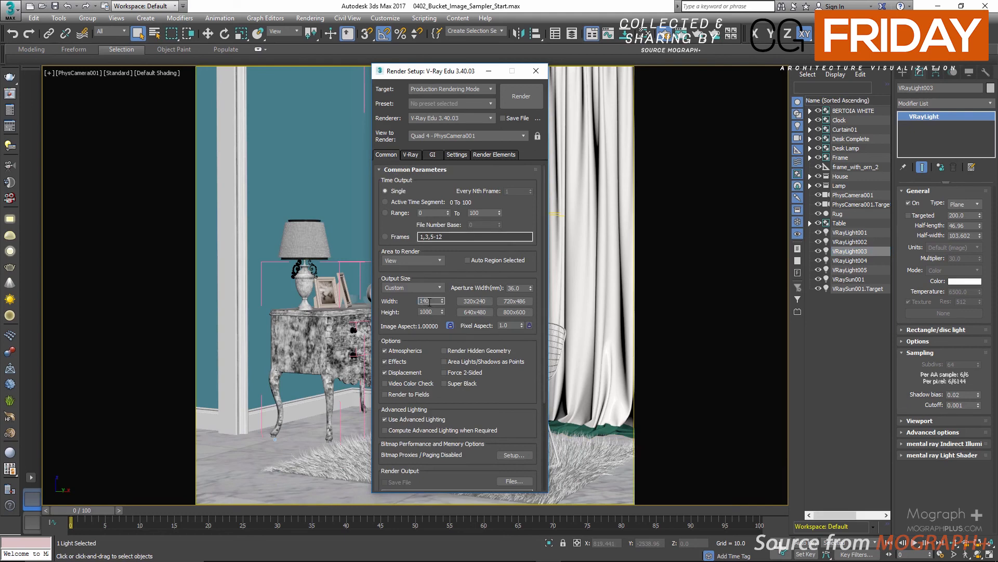
key("Return")
Check the Irradiance map subdivs on the GI tab and collapse the rollout
left_click(434, 154)
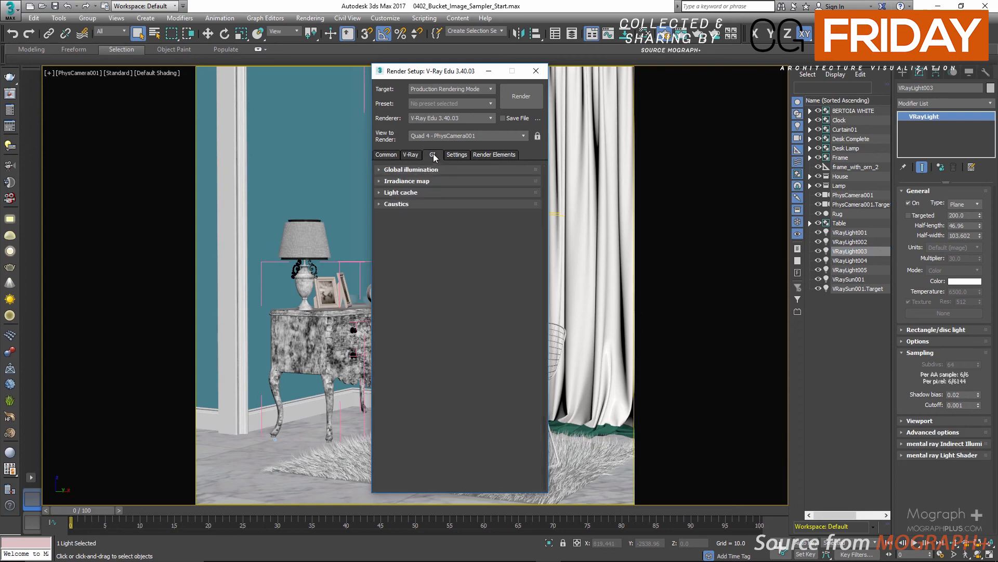
left_click(441, 182)
double_click(525, 205)
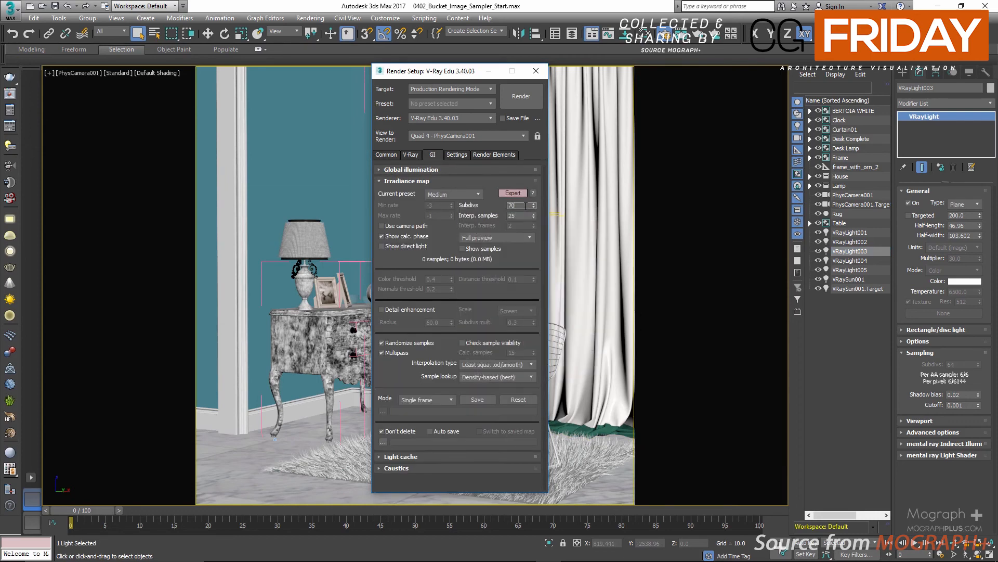
key("Return")
left_click(414, 182)
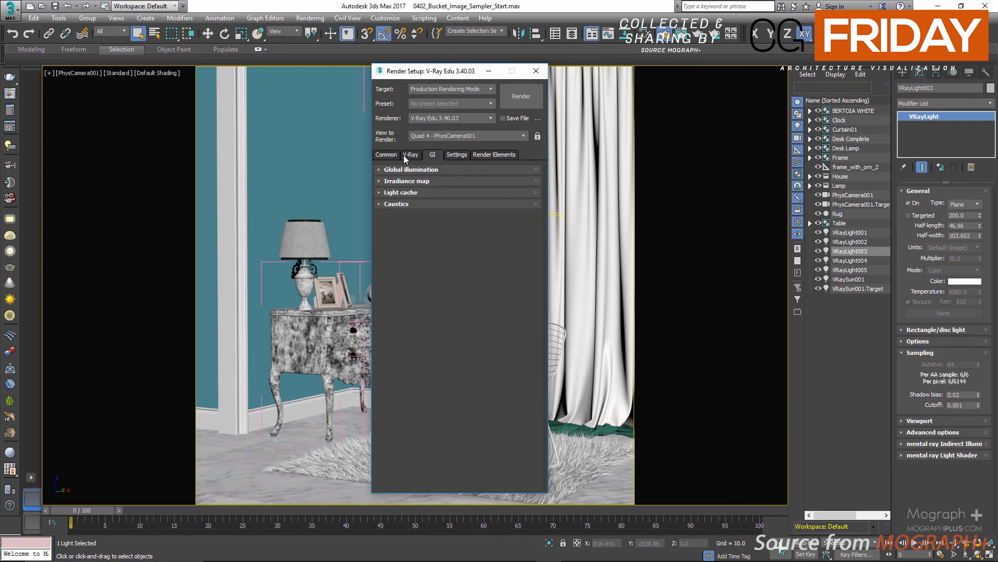
Open the frame buffer and inspect the Final Render 01 history image, zooming and panning around it
left_click(9, 110)
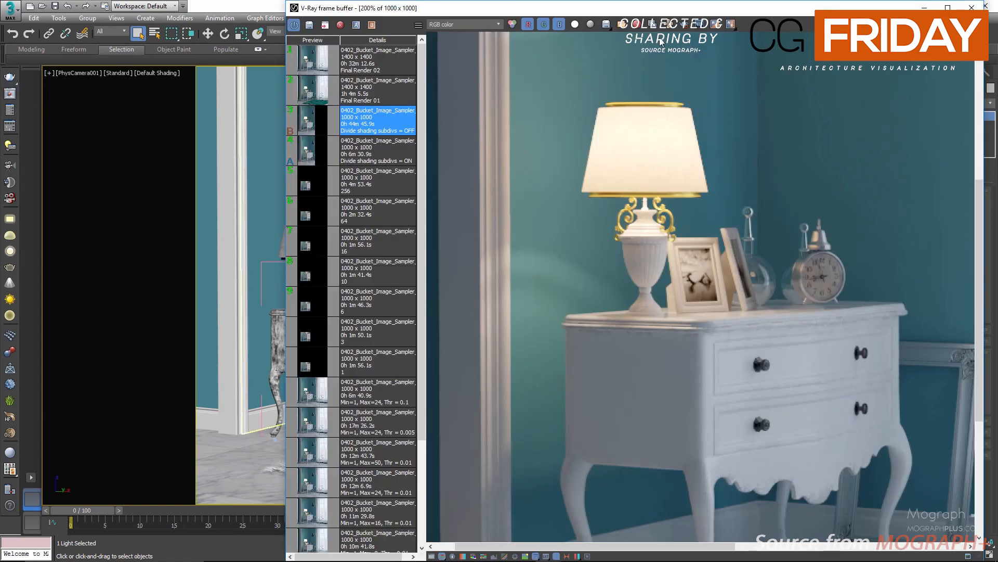
scroll(666, 168, "down", 2)
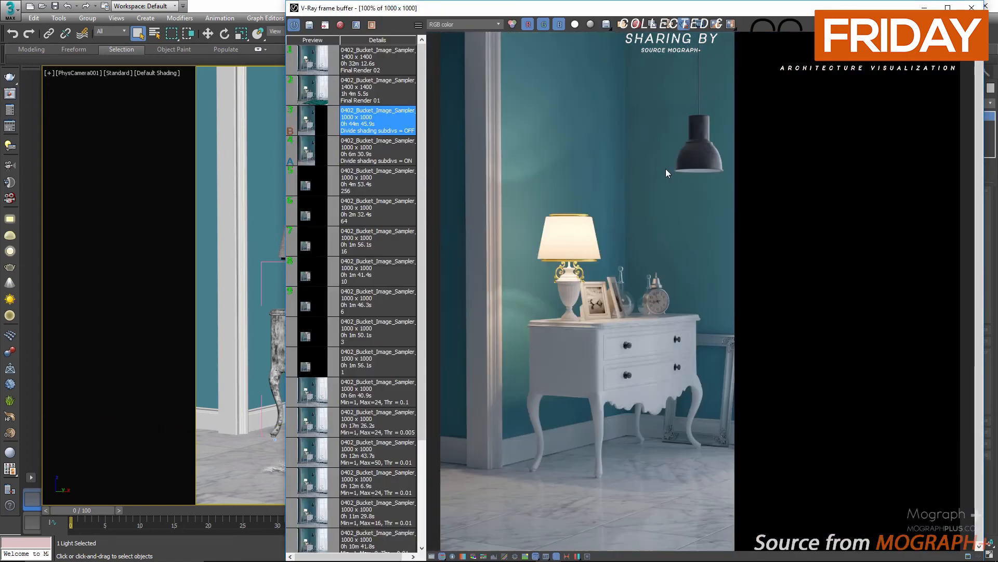
left_click(315, 94)
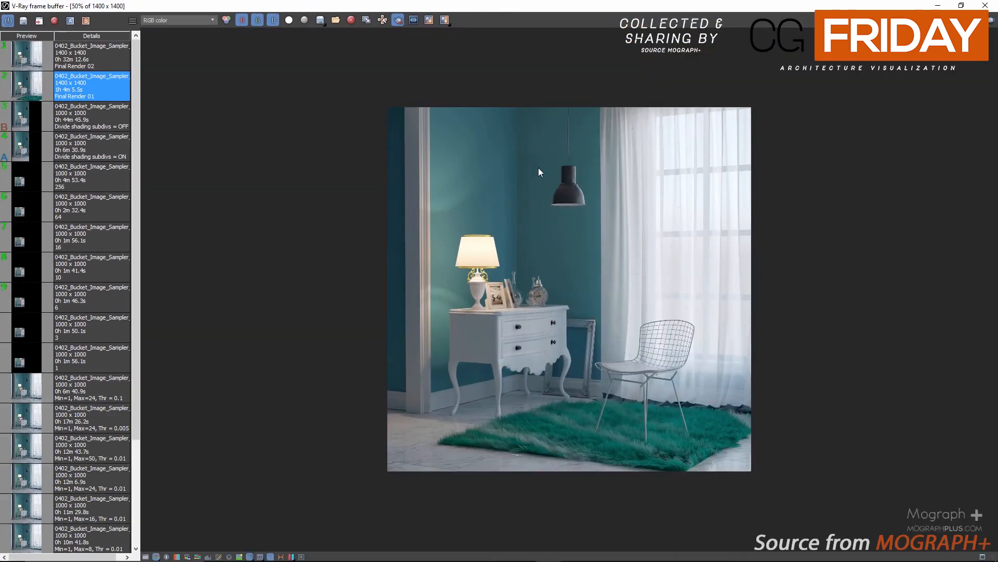
scroll(531, 193, "up", 2)
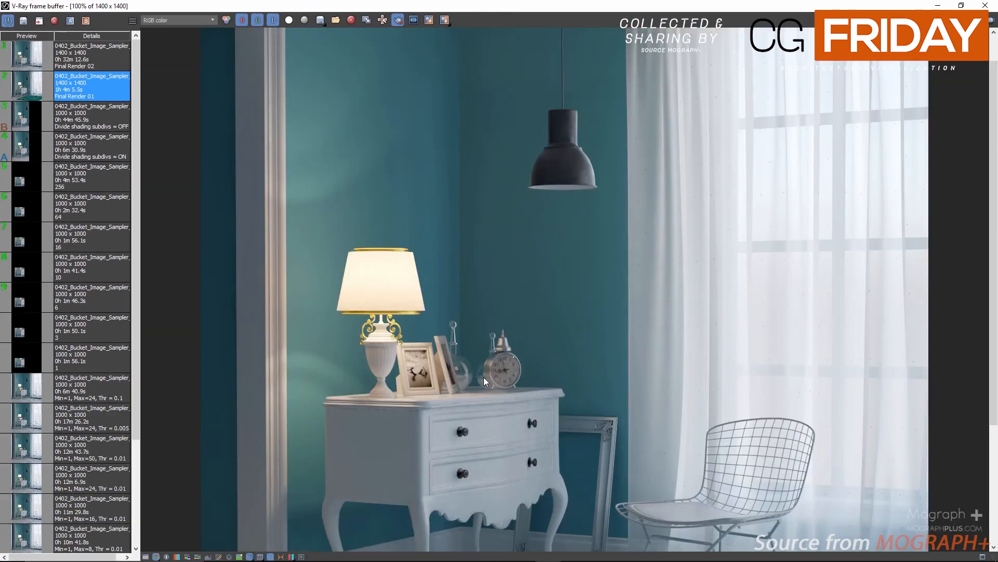
middle_click_drag(450, 412, 428, 128)
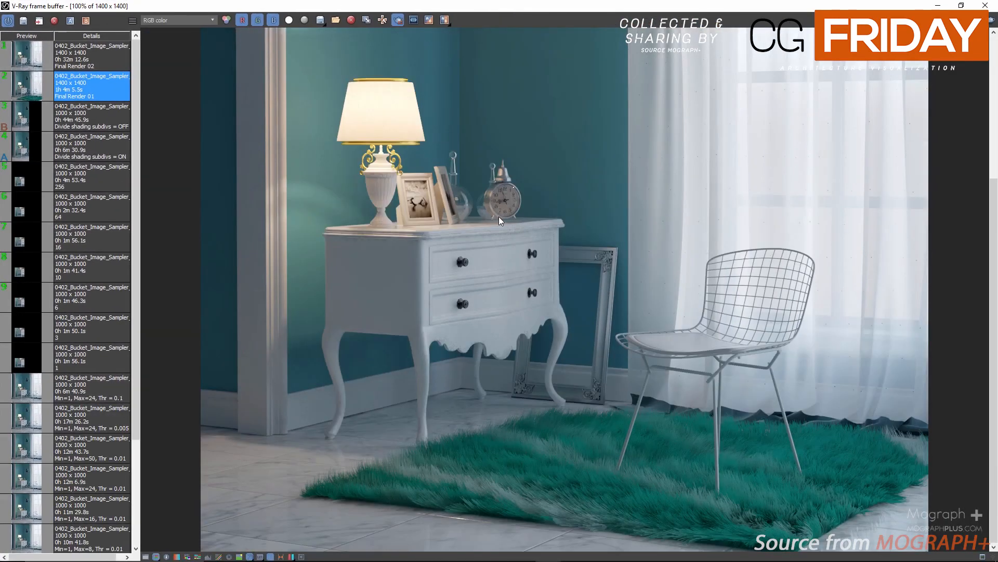
scroll(498, 217, "down", 2)
scroll(510, 226, "up", 2)
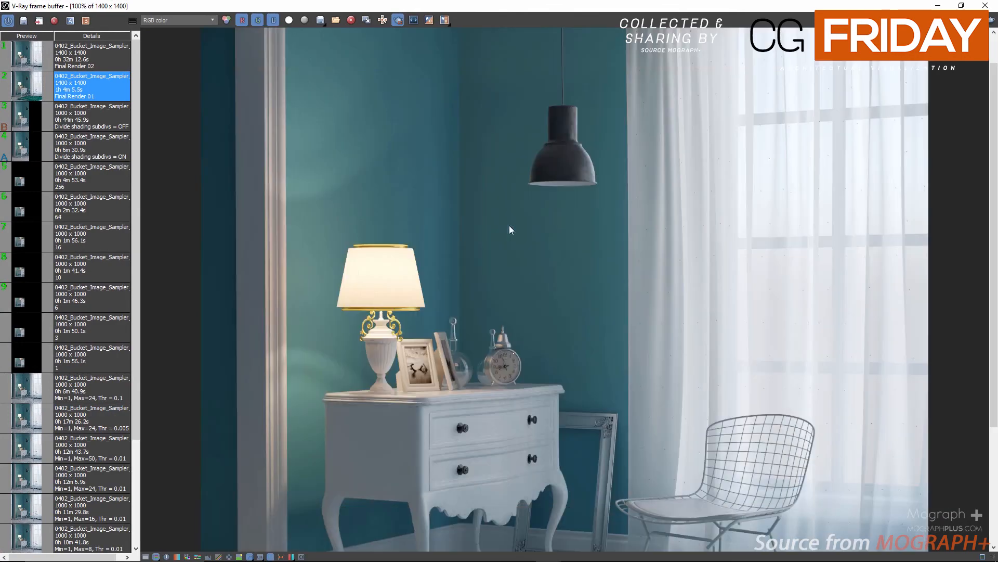
middle_click_drag(519, 319, 485, 112)
Inspect the Final Render 02 history image up close, panning over the lamp and wall
left_click(82, 64)
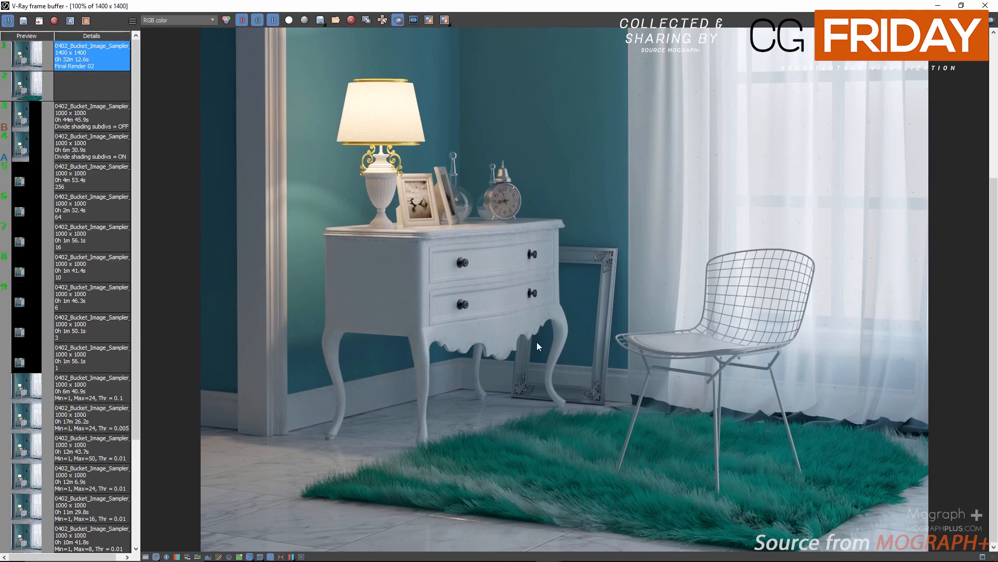
scroll(537, 342, "down", 2)
scroll(537, 347, "up", 4)
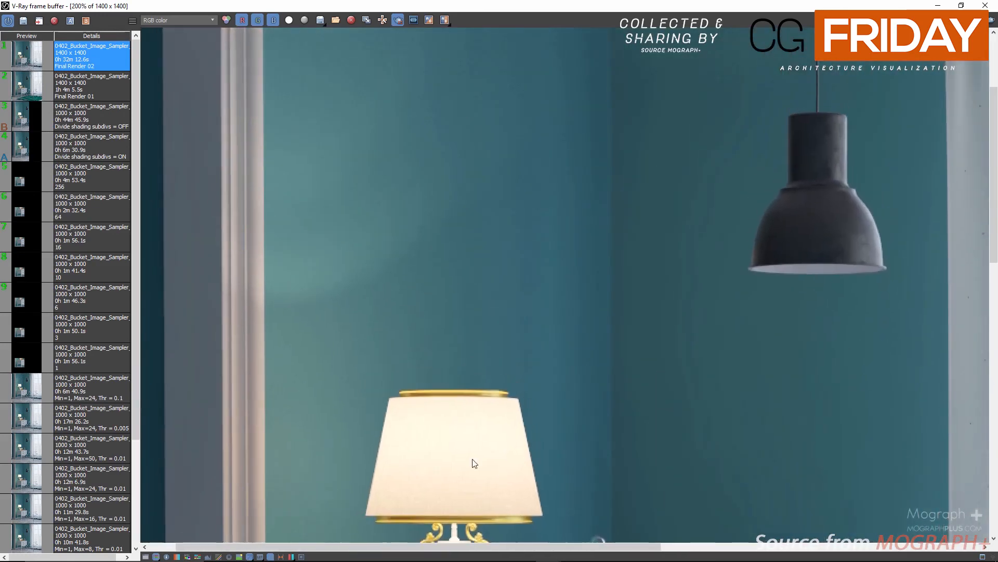
middle_click_drag(446, 282, 446, 431)
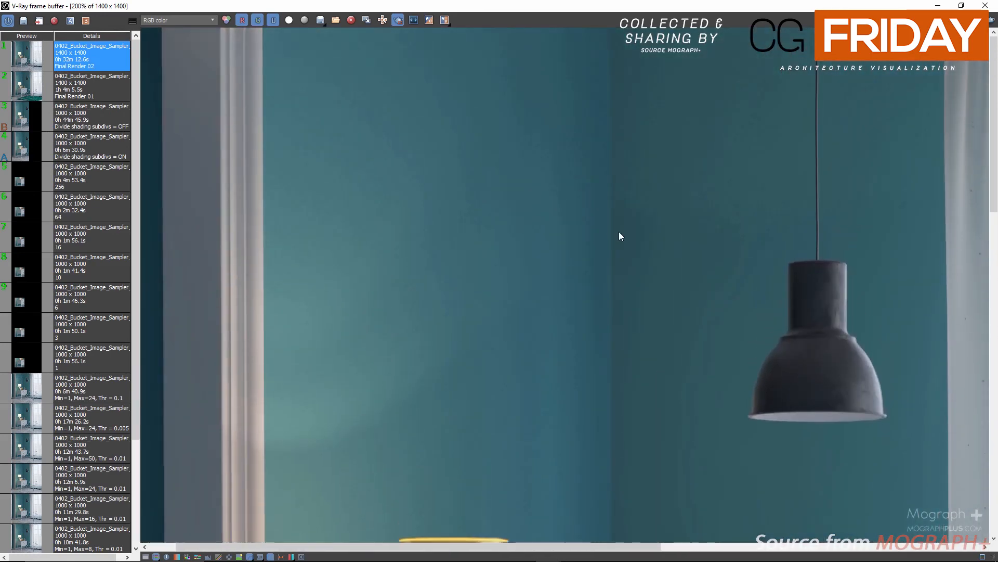
middle_click_drag(618, 232, 593, 258)
middle_click_drag(338, 478, 426, 185)
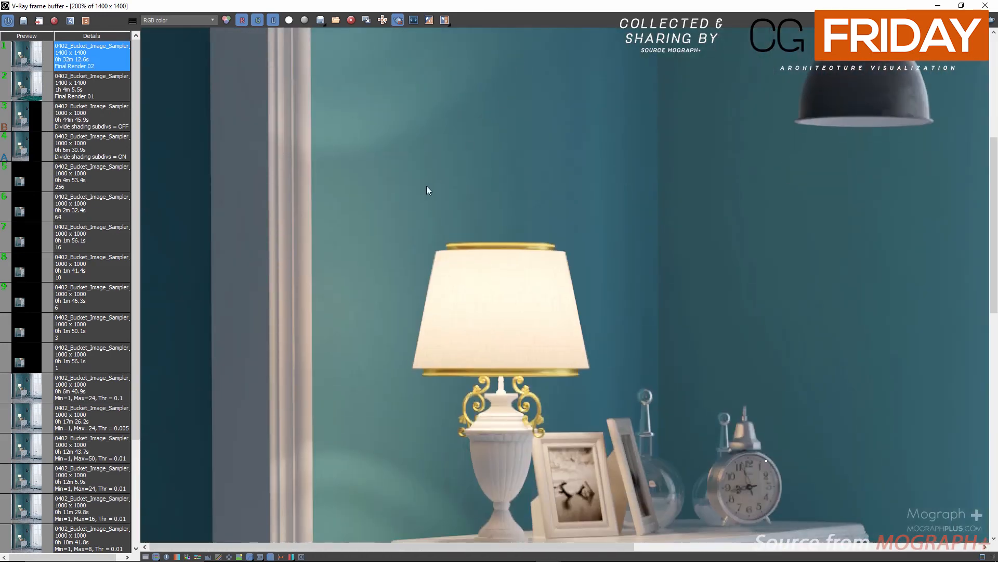
Switch the frame buffer display to the VRayDenoiser channel and view the Final Render 02 image while panning and zooming out
left_click(179, 20)
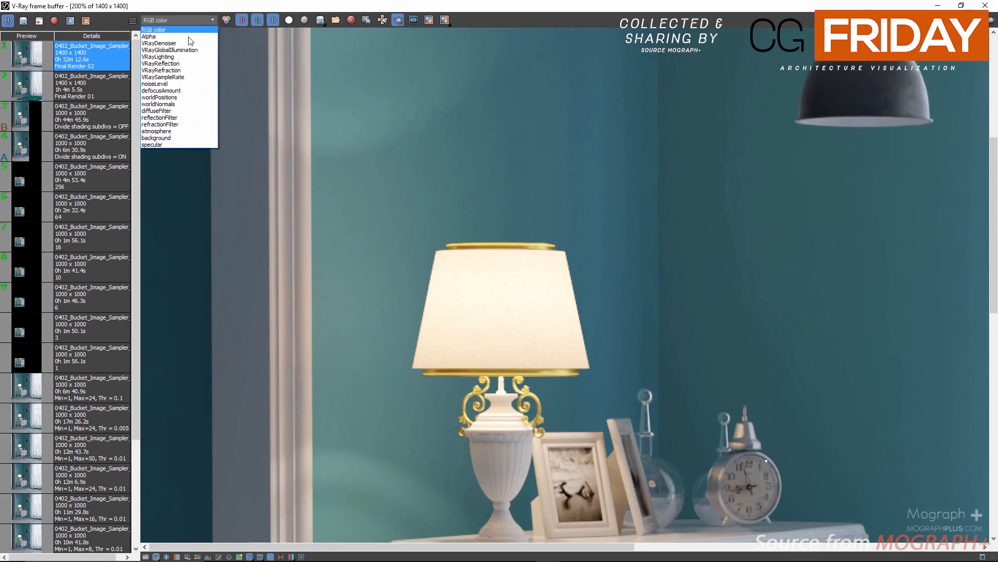
left_click(196, 44)
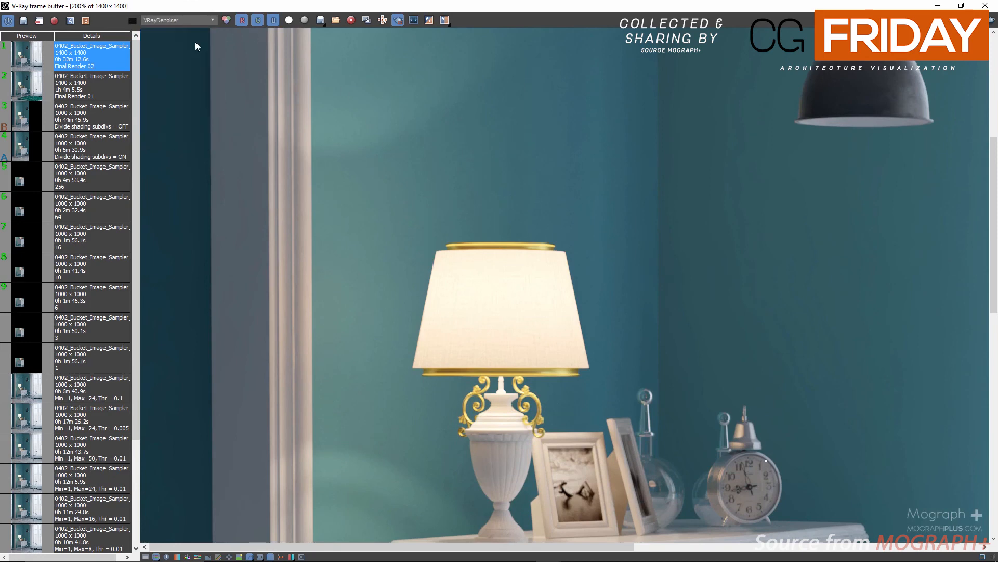
middle_click_drag(393, 97, 404, 346)
middle_click_drag(503, 452, 443, 155)
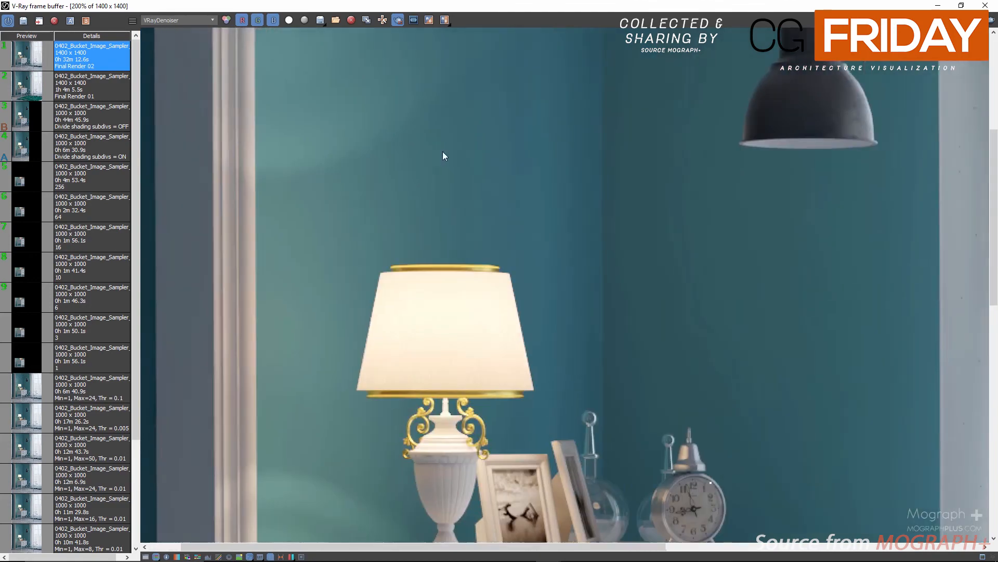
middle_click_drag(432, 334, 514, 246)
scroll(461, 109, "down", 1)
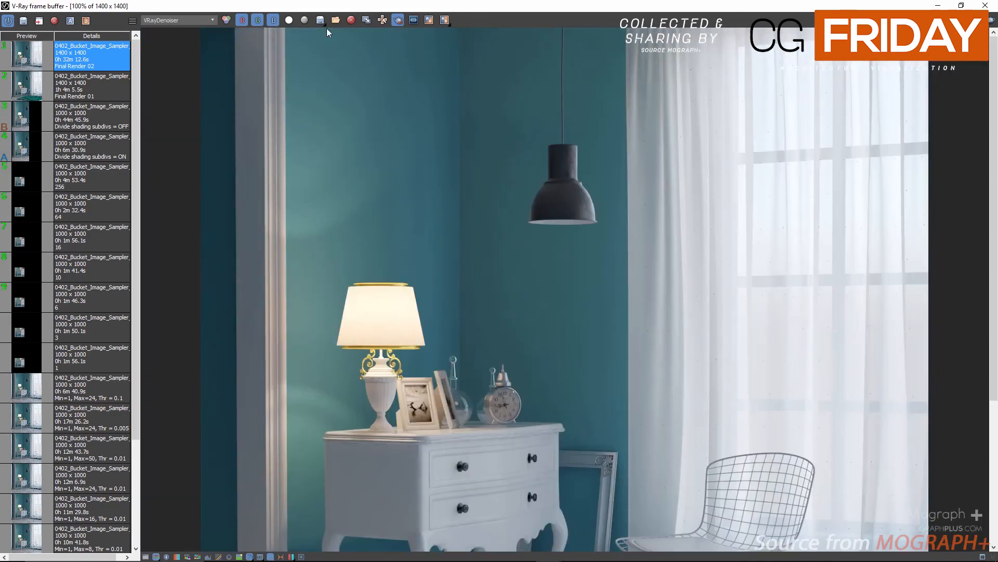
scroll(336, 247, "down", 1)
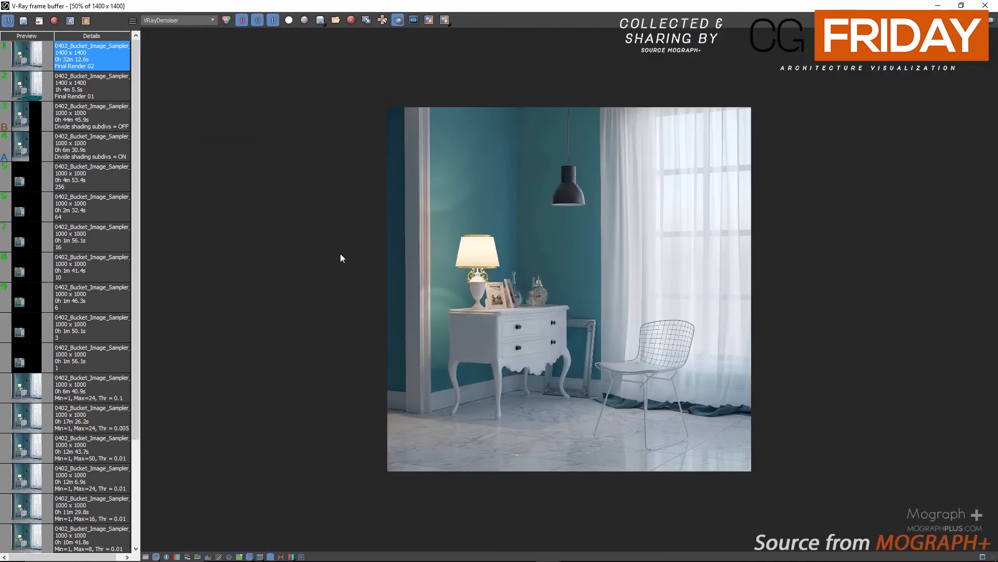
Open the frame buffer's colour corrections and set the correction value to 7600
left_click(146, 557)
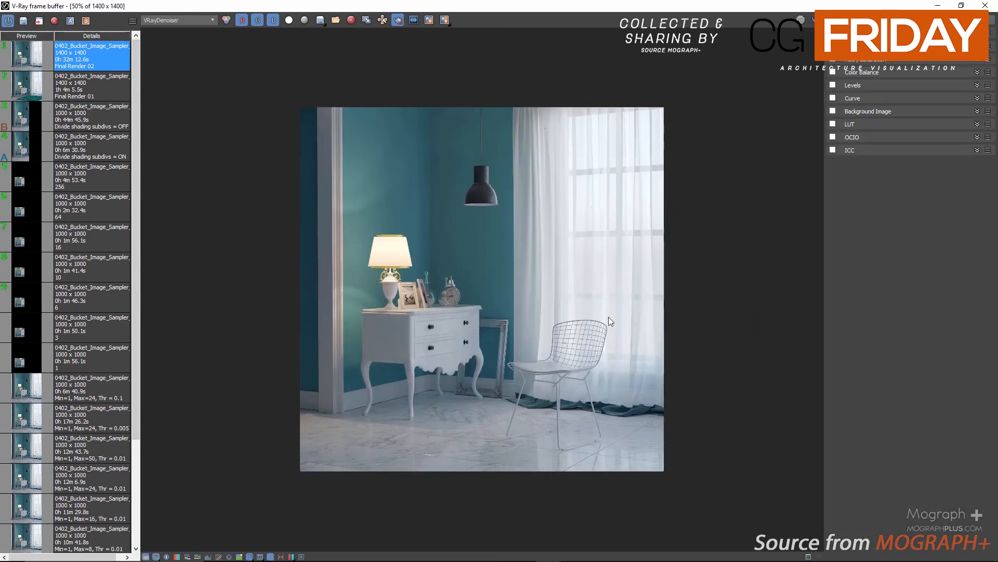
scroll(902, 67, "up", 1)
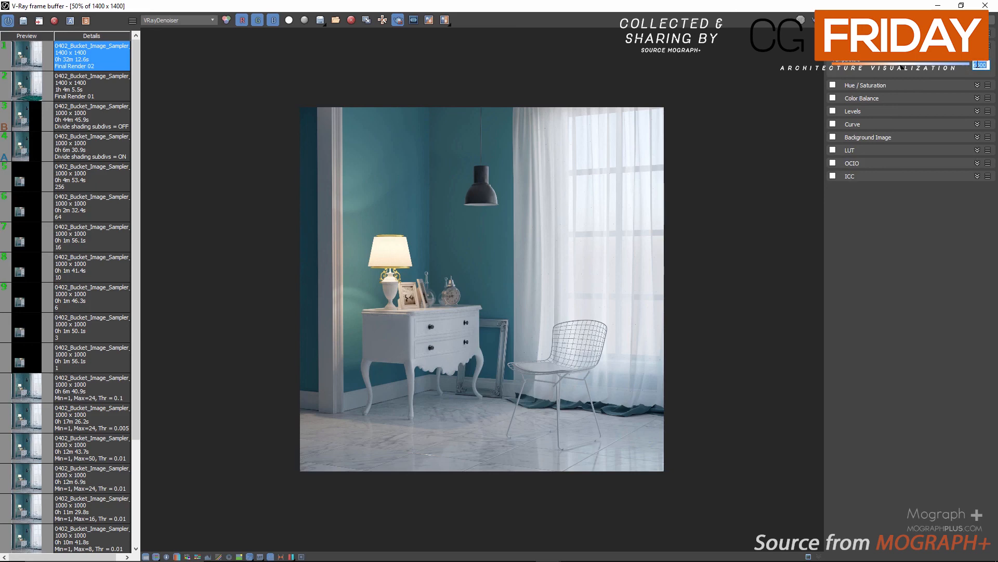
type("7500")
left_click(833, 124)
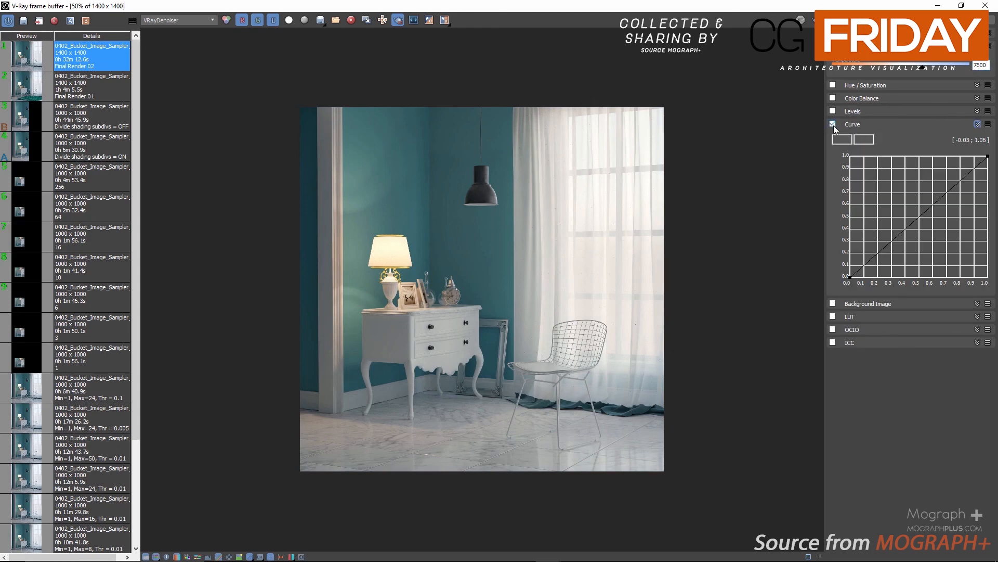
left_click(834, 124)
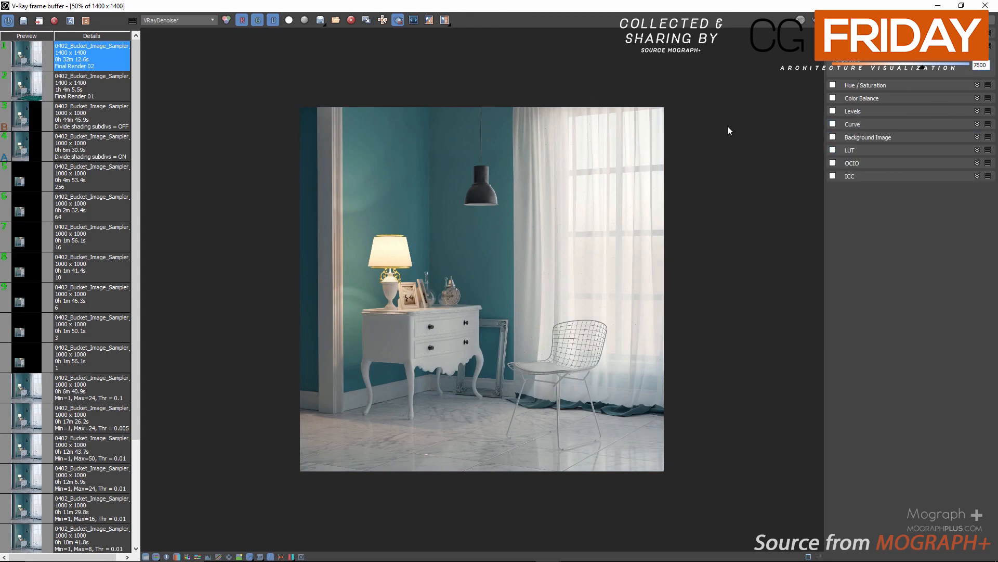
Inspect the denoised Final Render 02 image up close around the lamps, wall and dresser
scroll(495, 212, "up", 1)
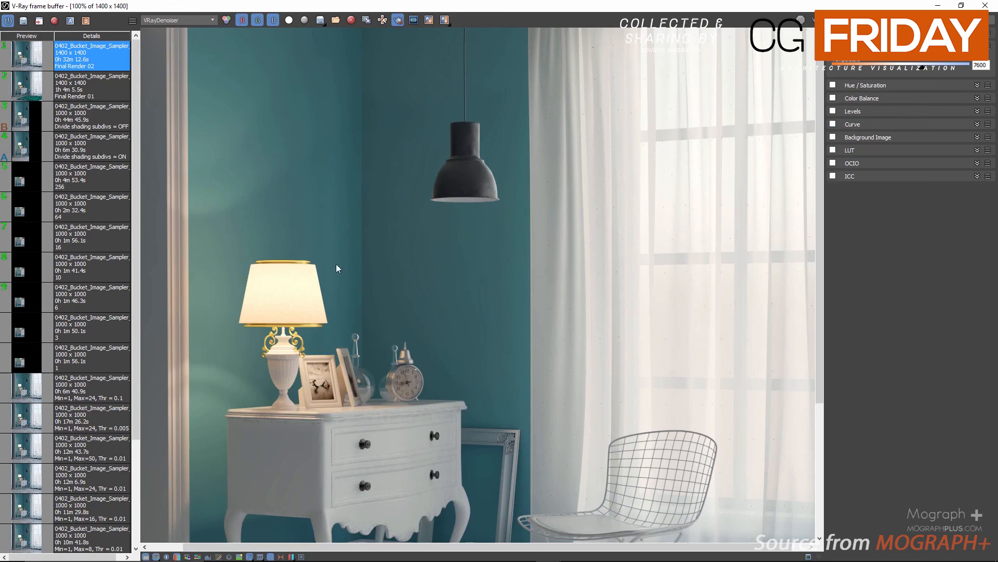
middle_click_drag(462, 317, 429, 366)
scroll(328, 207, "up", 1)
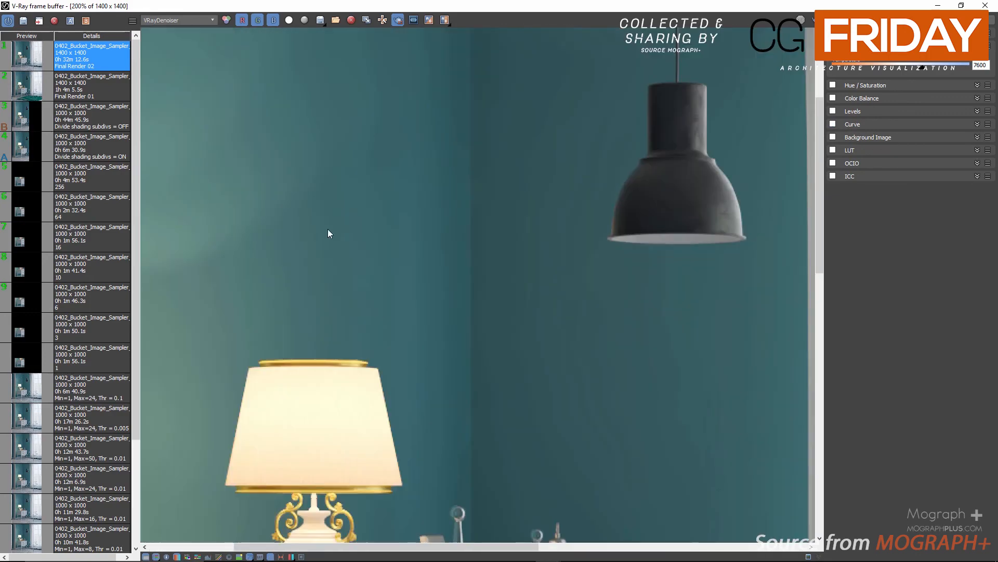
middle_click_drag(354, 327, 544, 216)
middle_click_drag(419, 450, 466, 139)
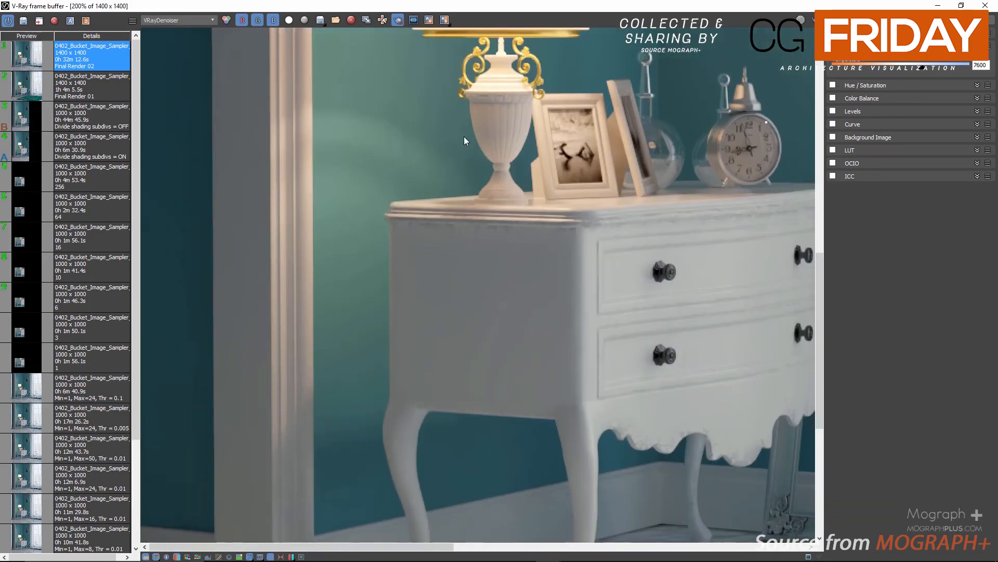
middle_click_drag(531, 263, 310, 111)
middle_click_drag(501, 101, 497, 375)
middle_click_drag(411, 167, 426, 341)
middle_click_drag(365, 217, 482, 264)
Load the Final Render 01 history image and inspect it closely by zooming and panning across the scene
left_click(39, 87)
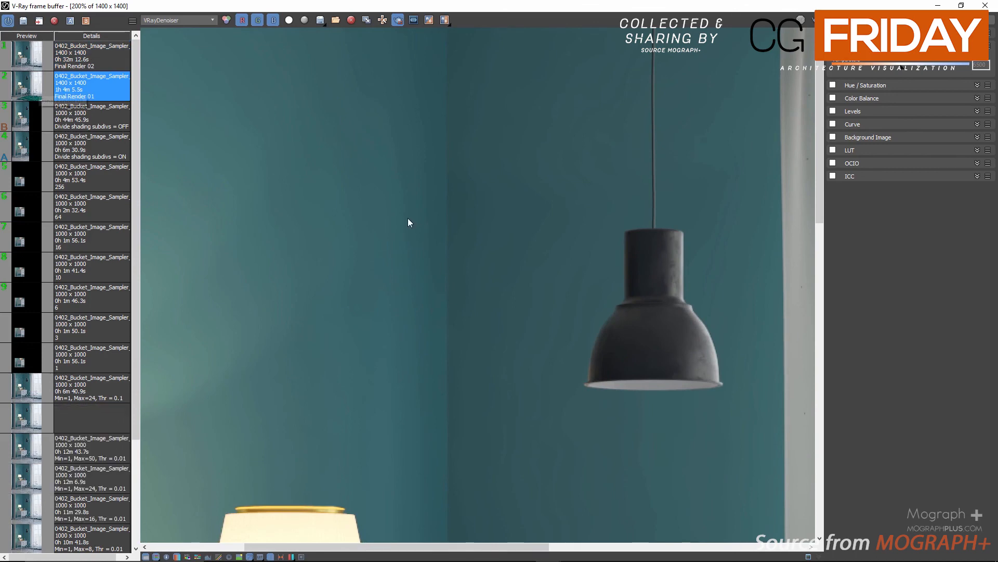
scroll(467, 244, "down", 2)
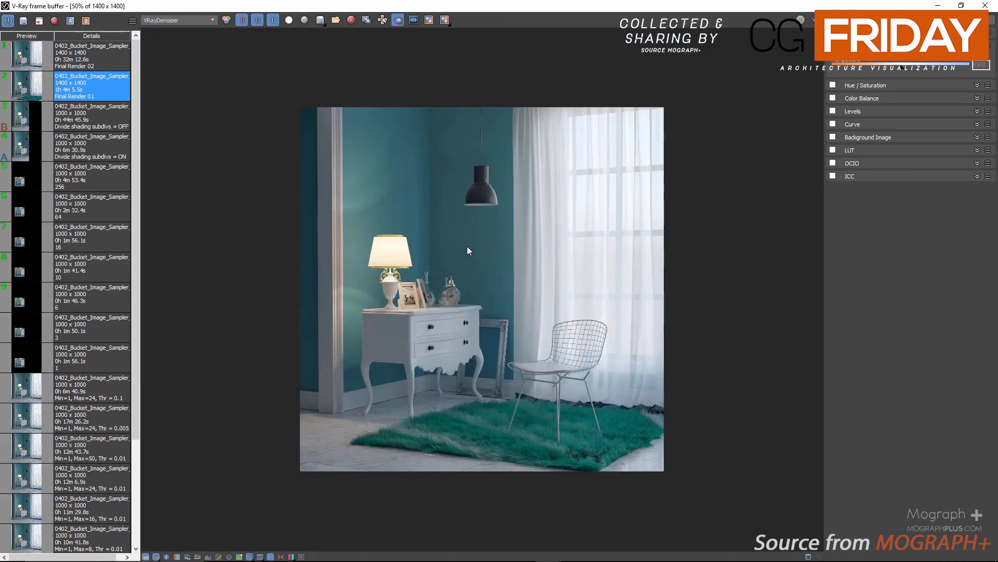
scroll(414, 215, "up", 2)
middle_click_drag(295, 52, 578, 302)
middle_click_drag(618, 449, 245, 145)
middle_click_drag(400, 533, 285, 158)
middle_click_drag(296, 427, 522, 79)
middle_click_drag(551, 215, 288, 133)
middle_click_drag(395, 192, 576, 255)
middle_click_drag(245, 47, 420, 266)
scroll(444, 230, "down", 2)
scroll(446, 235, "up", 2)
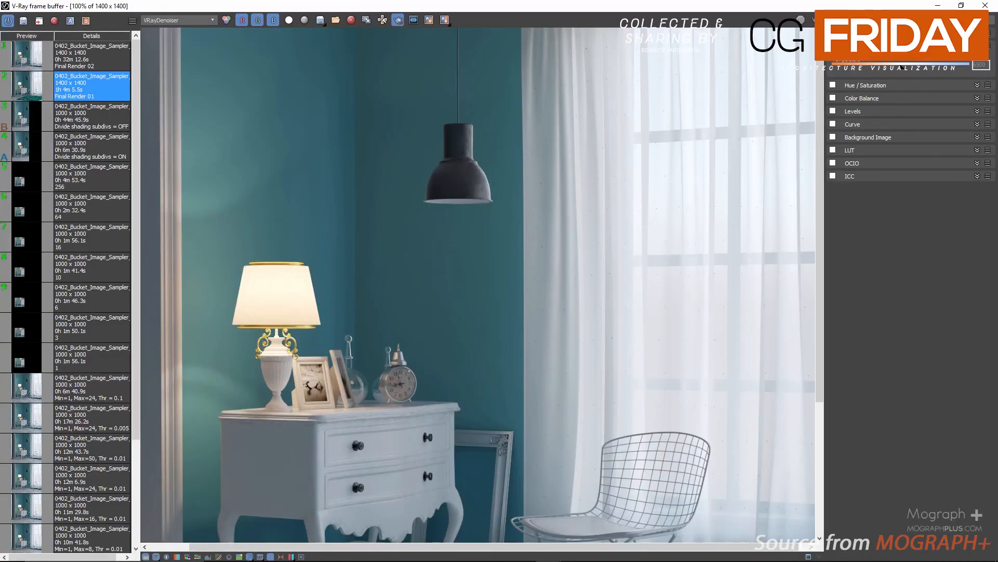